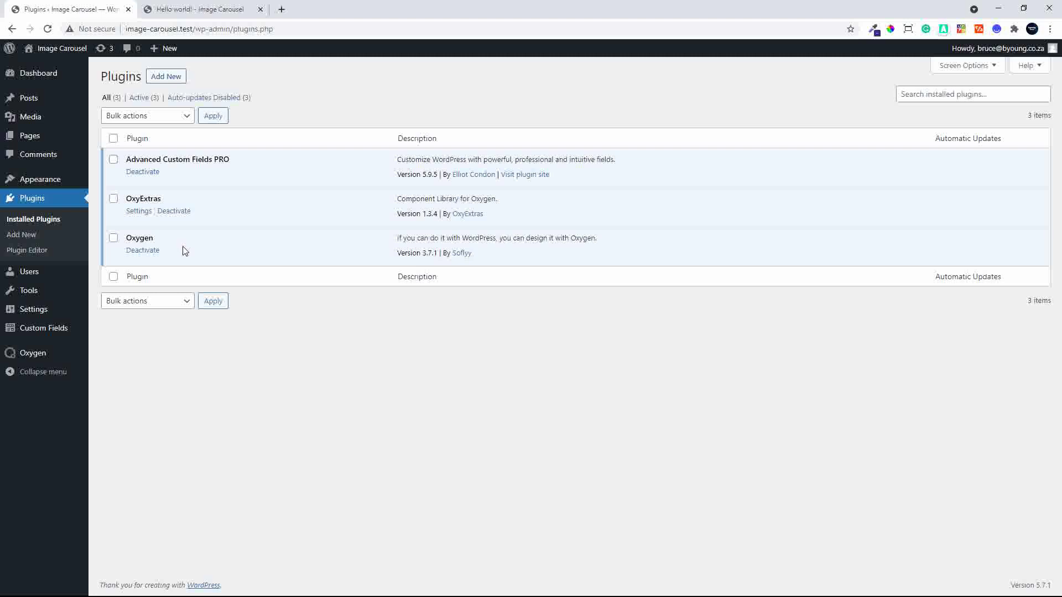
Step: Go from the plugins list to the Oxygen Templates list in WordPress admin
mouse_move(36, 357)
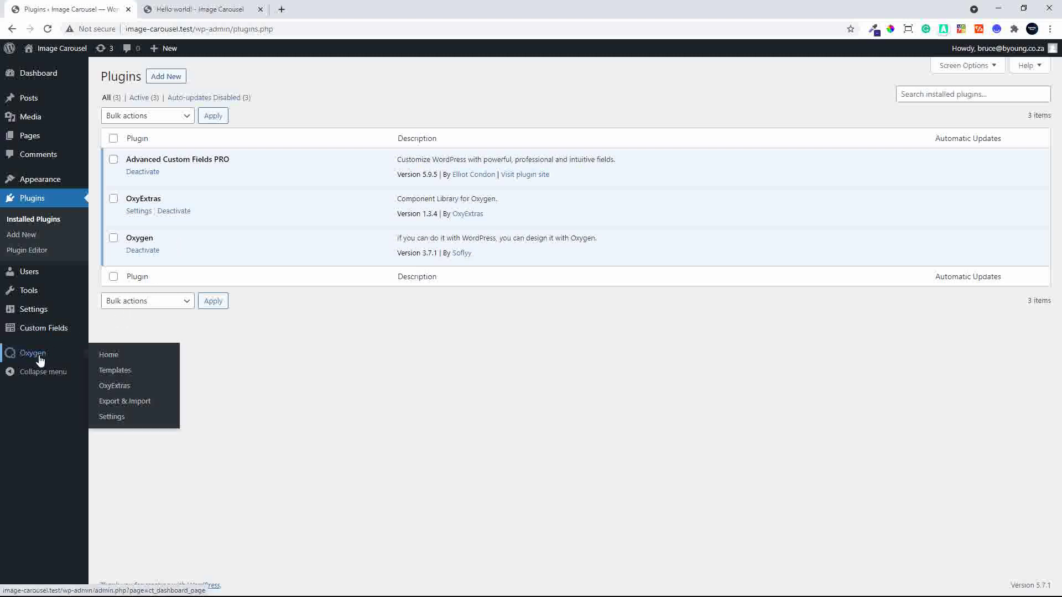
left_click(113, 370)
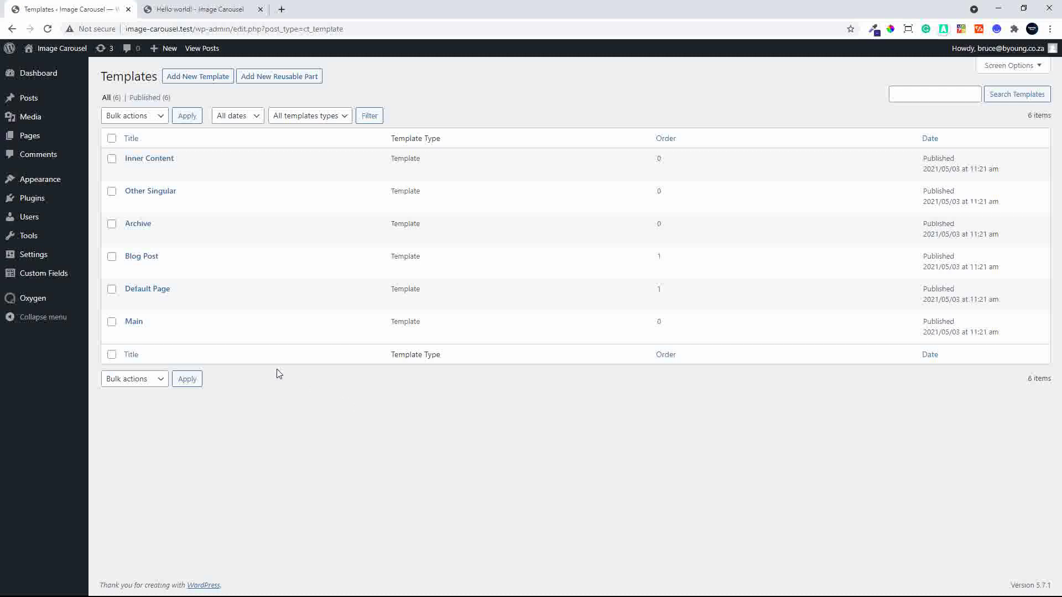
Step: Start a new Advanced Custom Fields field group titled 'Images'
mouse_move(43, 276)
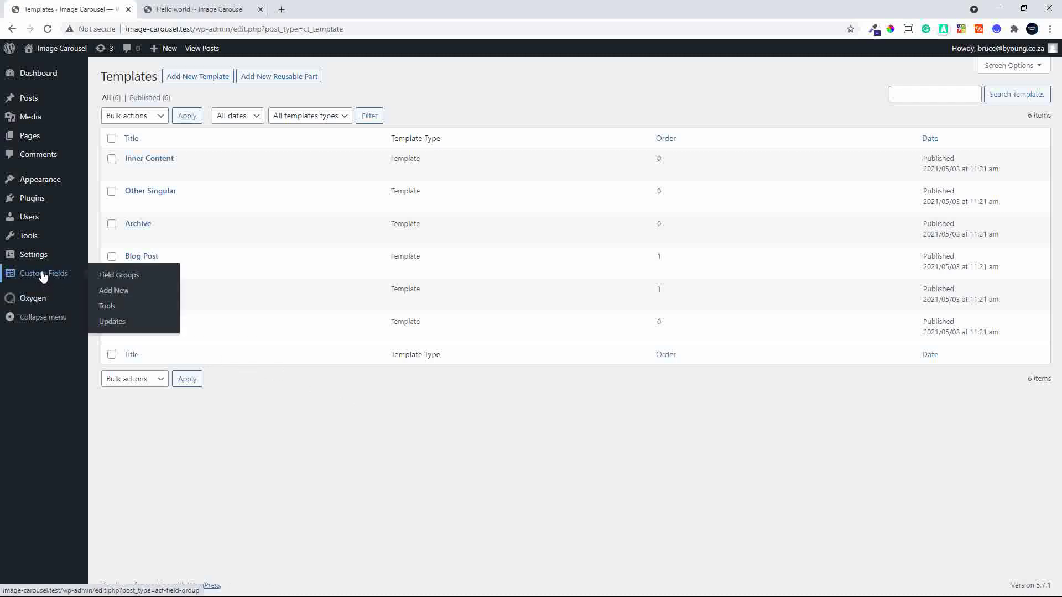
left_click(43, 277)
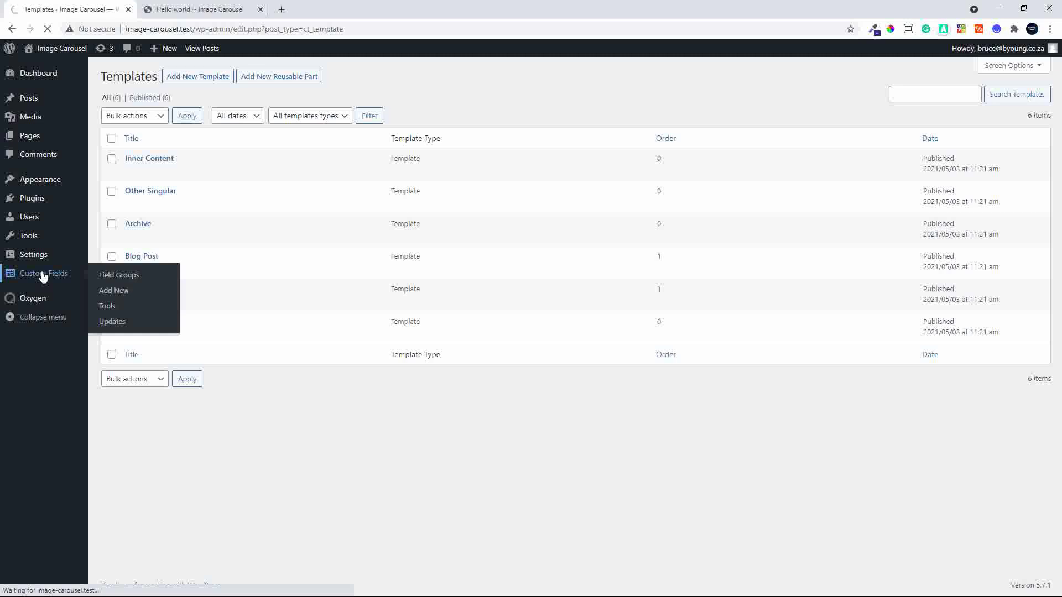
left_click(197, 108)
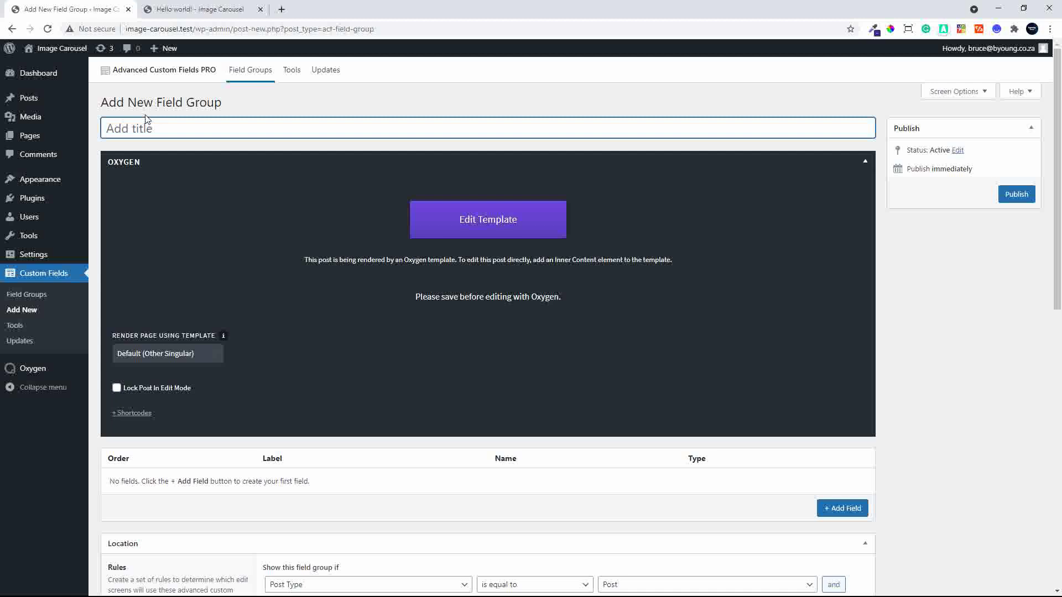
type("Images")
Step: Add an 'Upload Images' field of type Repeater to the group
left_click(866, 162)
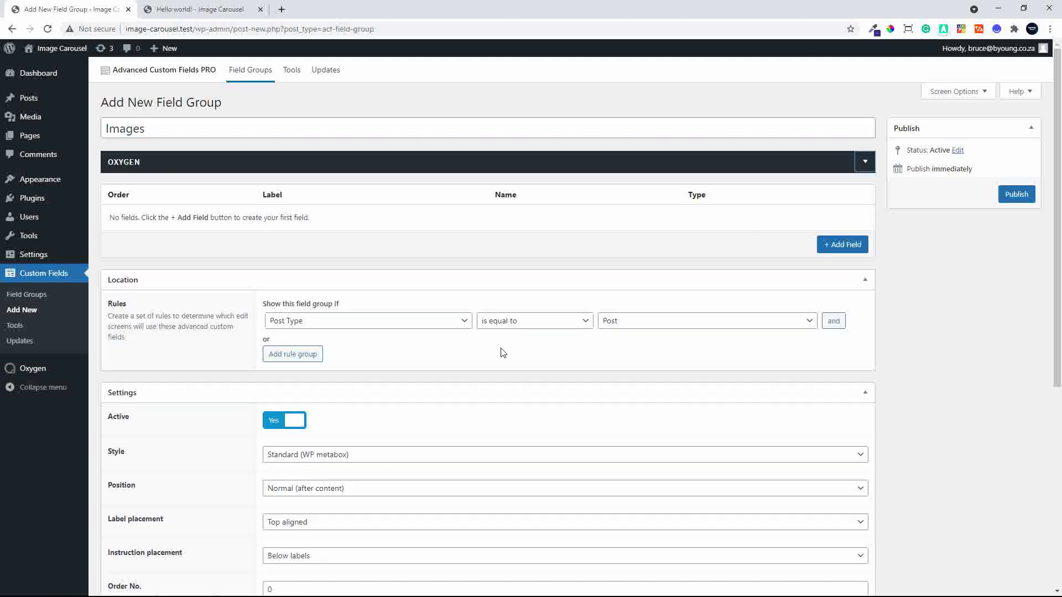
left_click(835, 245)
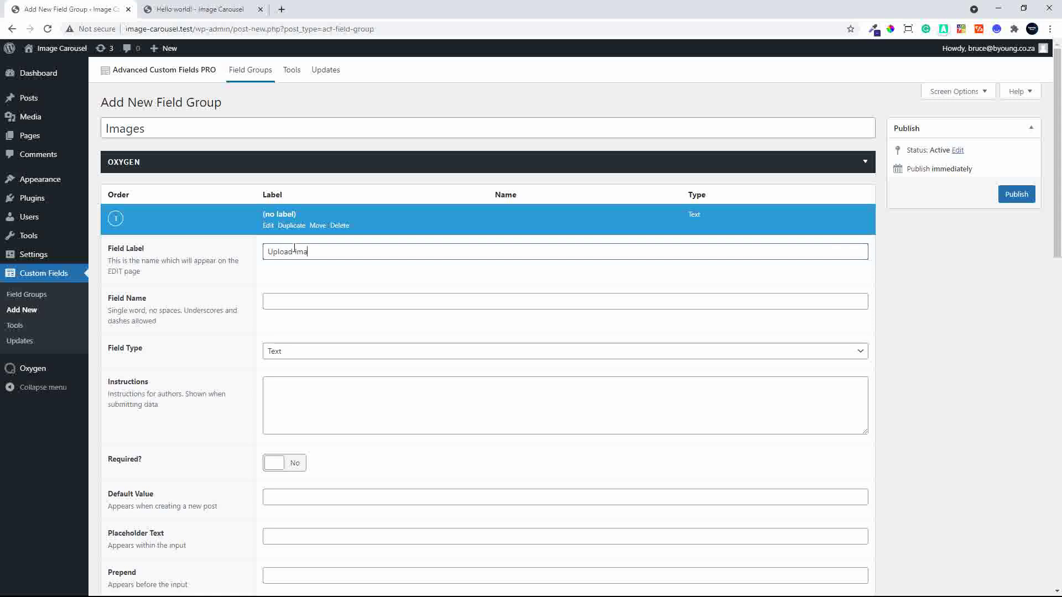
left_click(299, 294)
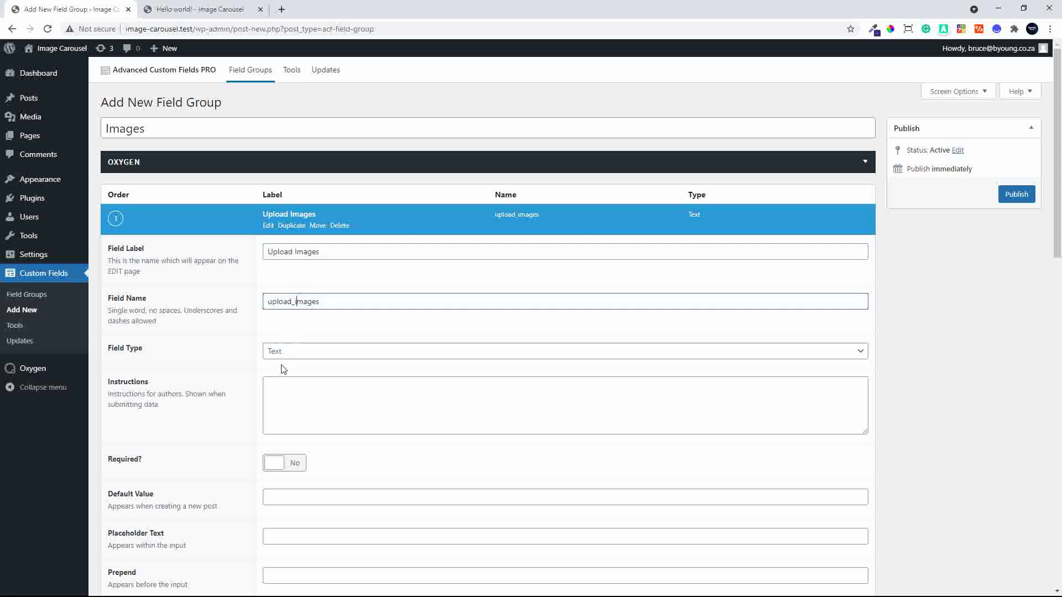
left_click(291, 354)
scroll(343, 437, "down", 5)
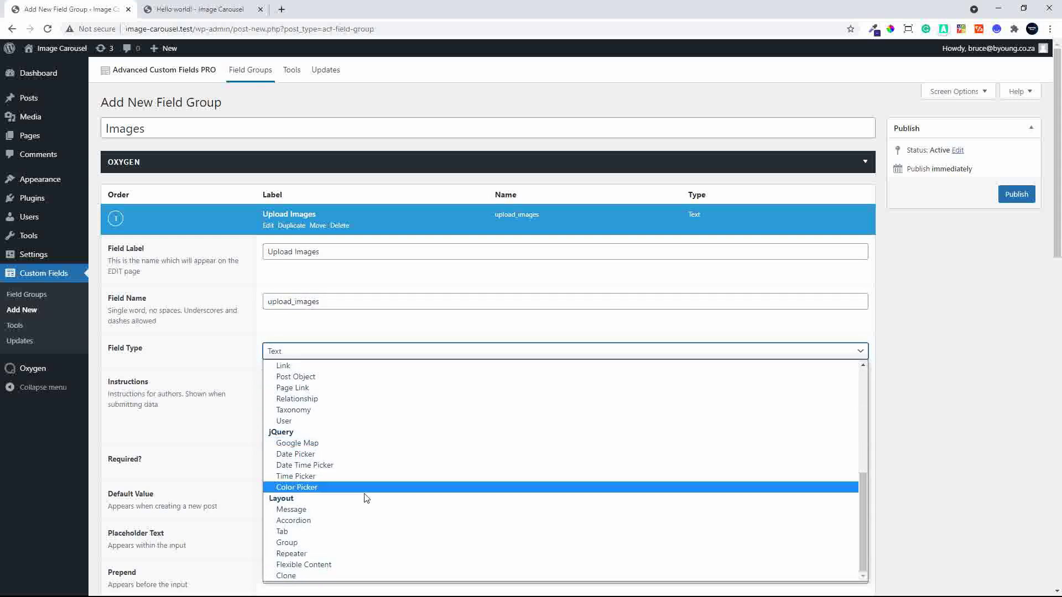
left_click(365, 553)
scroll(630, 482, "down", 3)
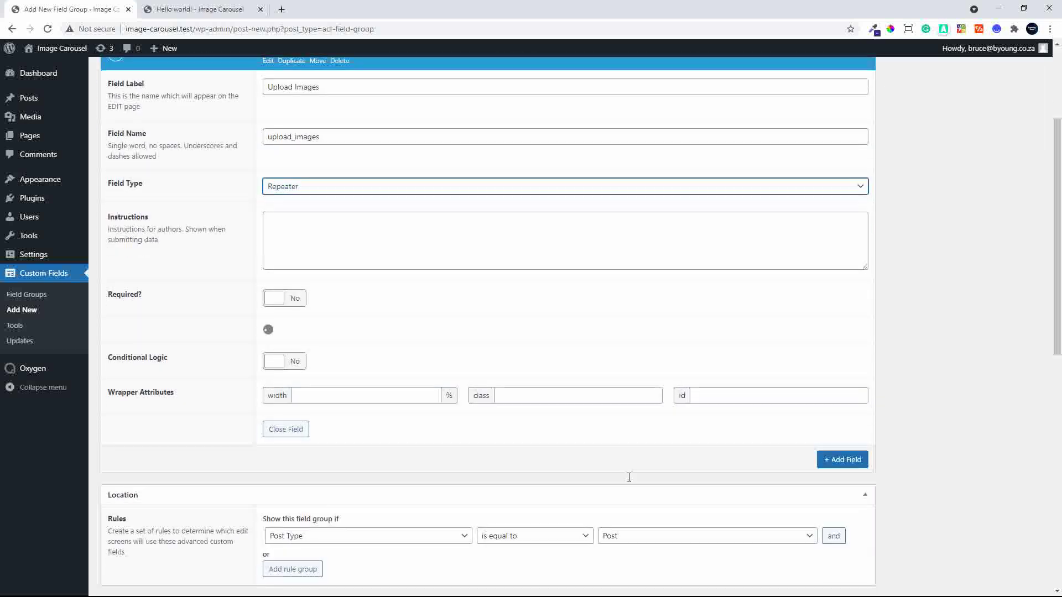
Step: Add an Image sub-field 'The Image' (the_image) to the repeater, with Return Format Image URL
left_click(836, 384)
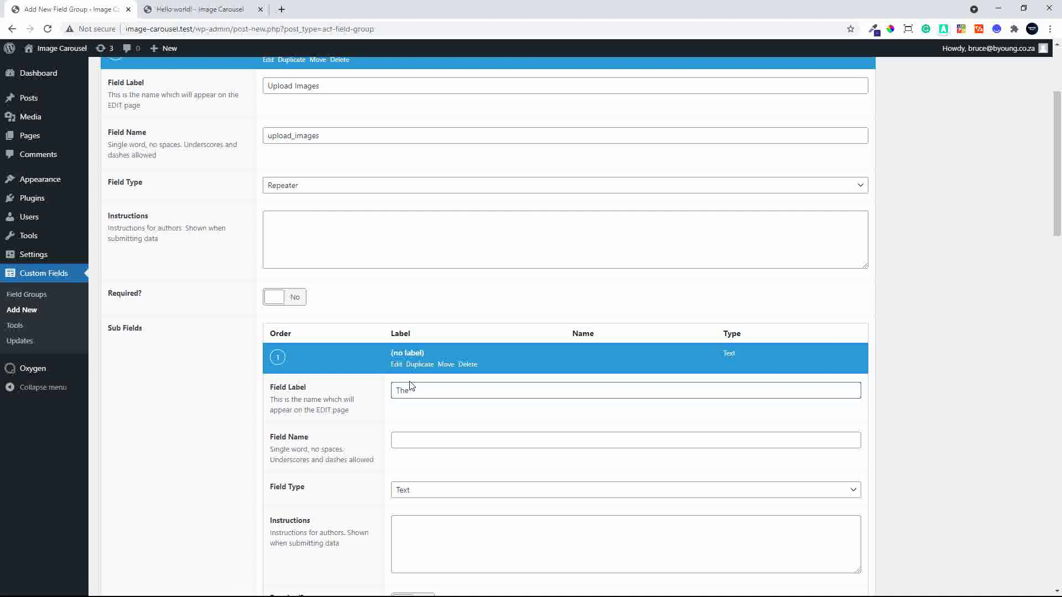
left_click(416, 440)
left_click(437, 493)
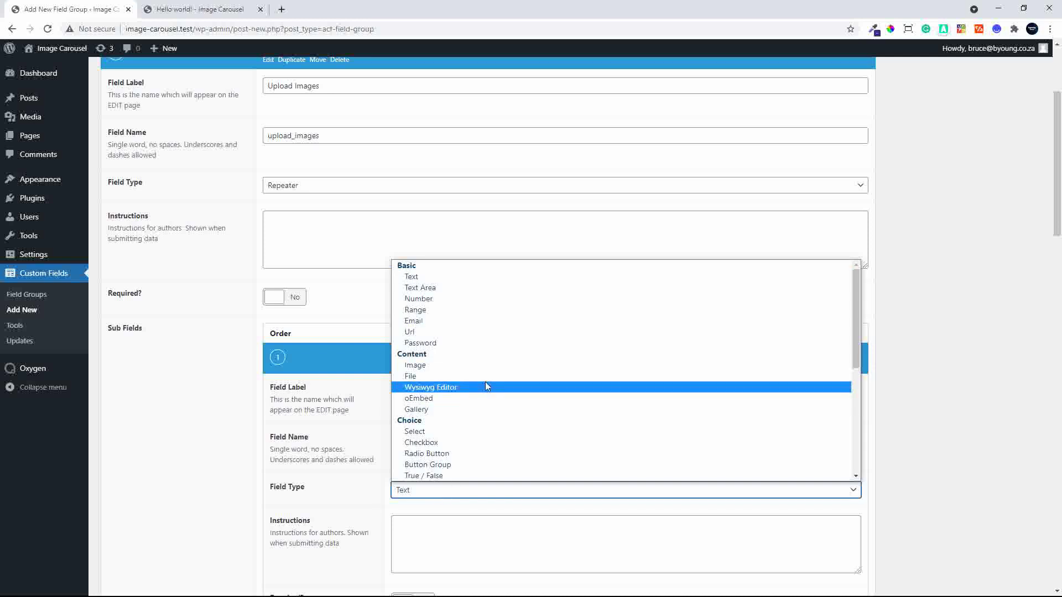
left_click(507, 366)
scroll(626, 450, "down", 7)
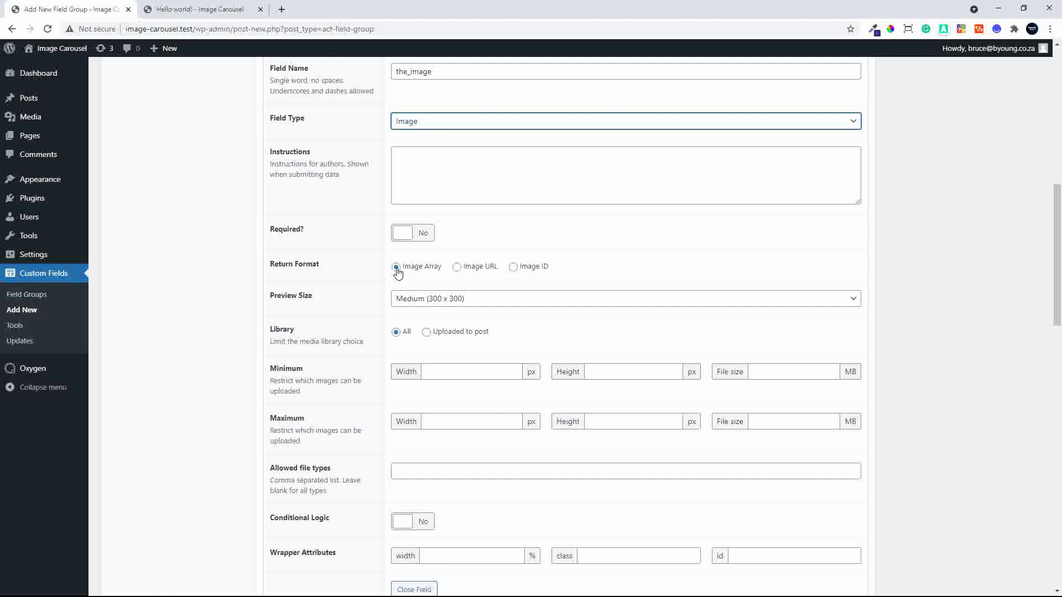
left_click(458, 269)
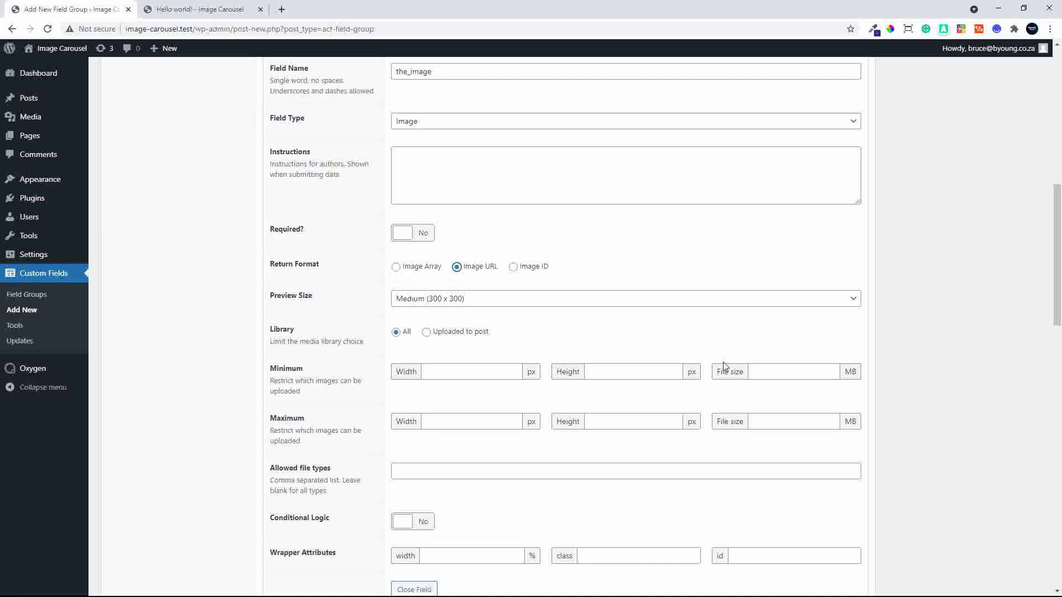
scroll(962, 370, "up", 10)
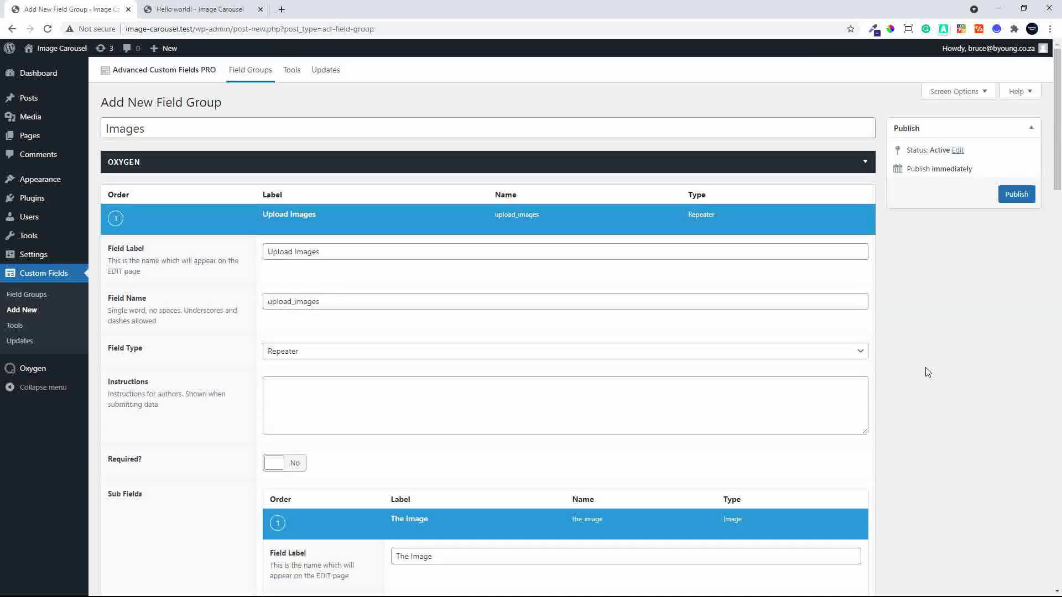
Step: Publish the Images field group so it is active on posts of type Post
left_click(1016, 194)
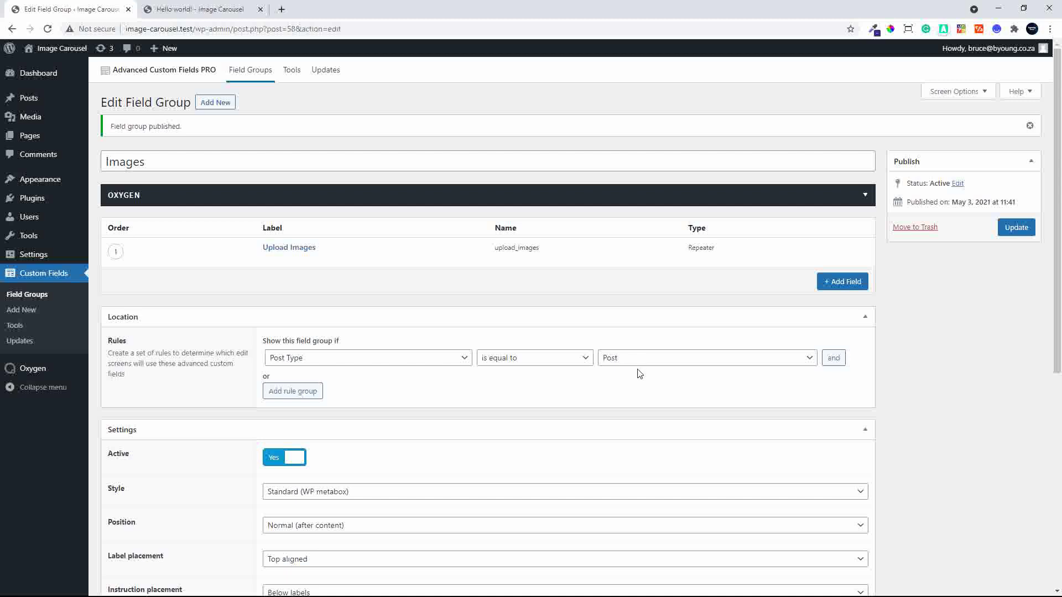
Step: Open the Hello world! post from All Posts in the block editor
mouse_move(29, 99)
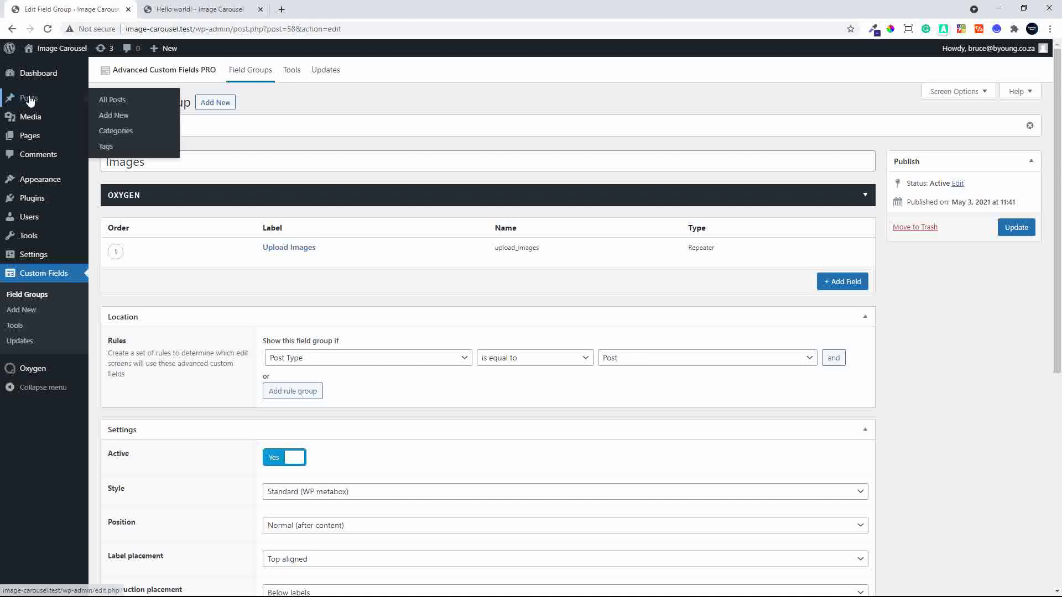
left_click(111, 100)
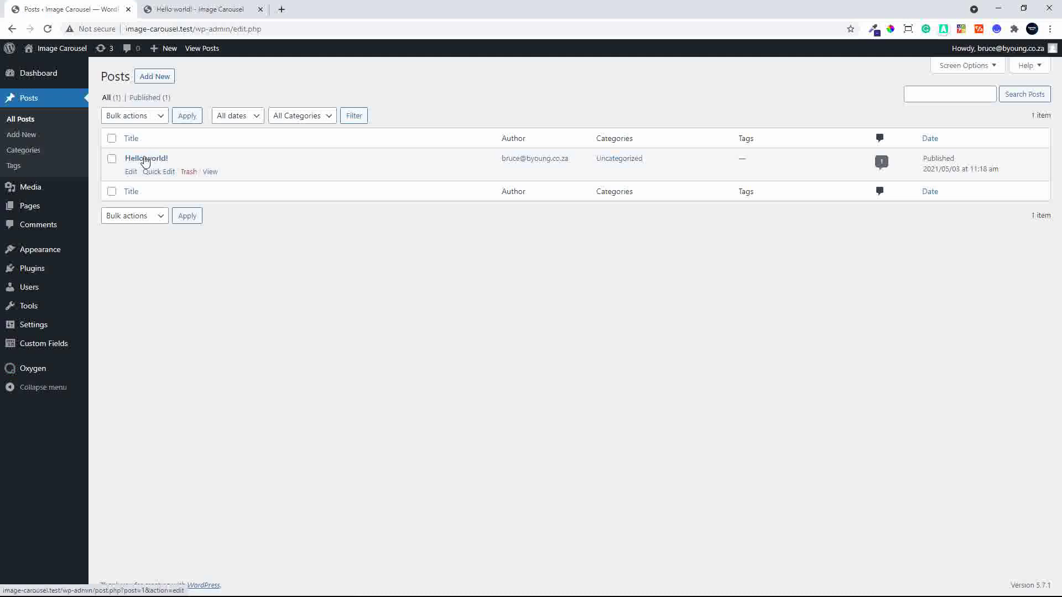
left_click(145, 161)
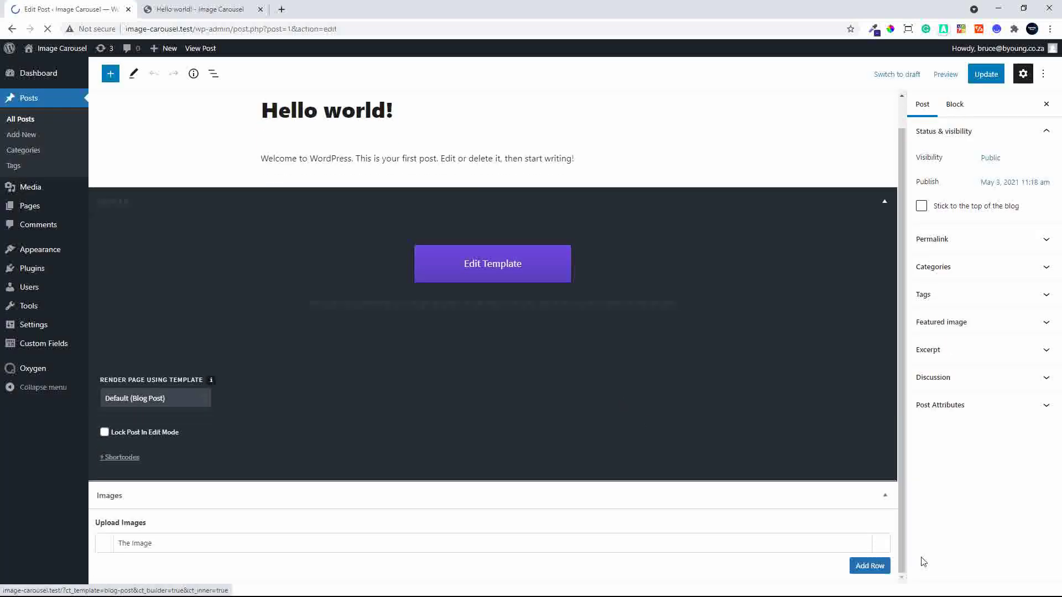
Step: Add six empty image rows to the Upload Images repeater
left_click(867, 566)
left_click(867, 567)
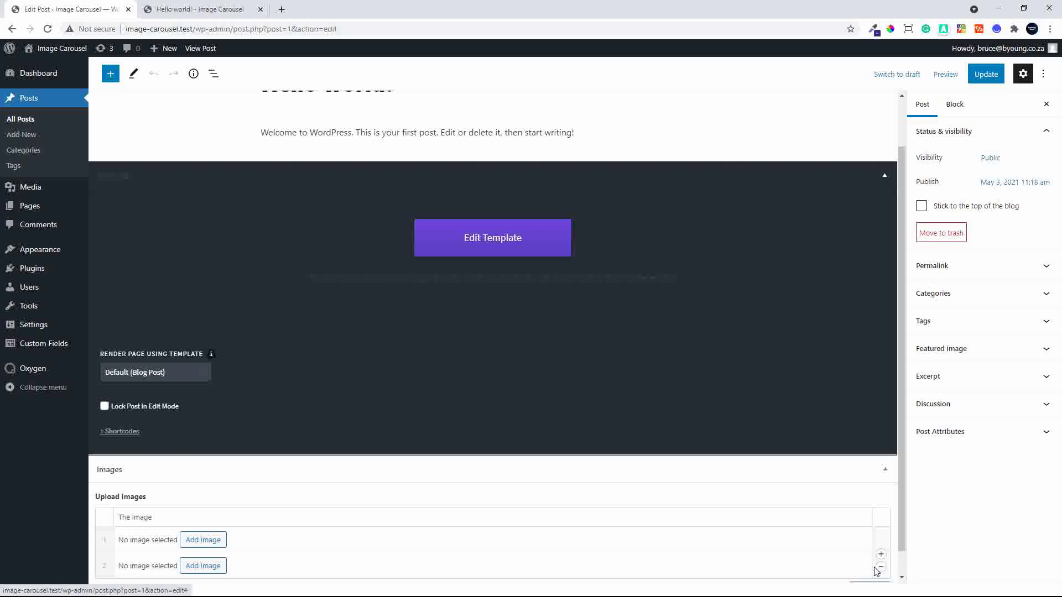
scroll(854, 575, "down", 1)
left_click(867, 566)
scroll(865, 572, "down", 1)
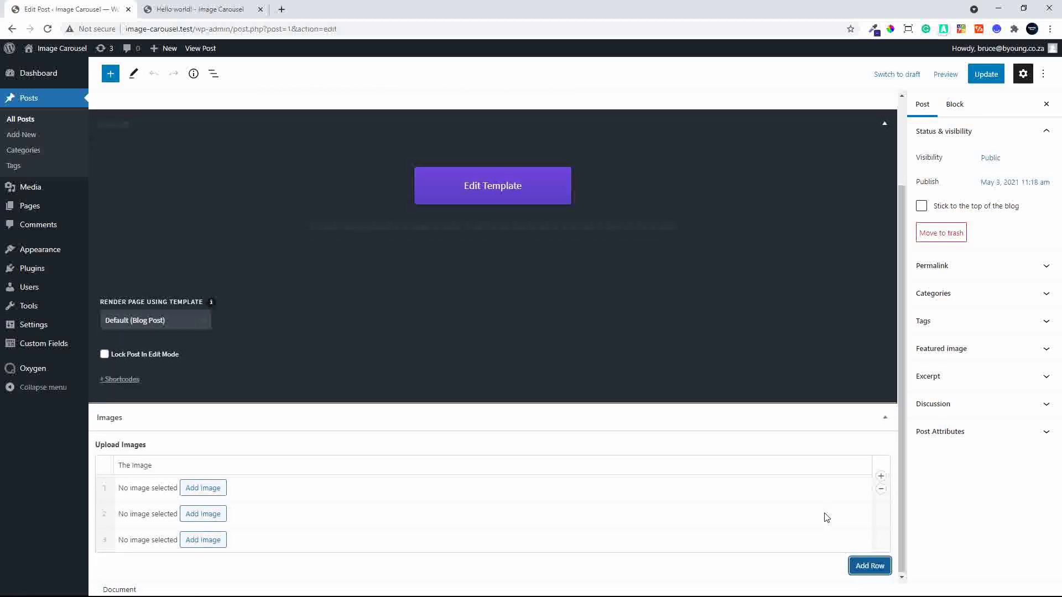
left_click(868, 565)
scroll(868, 575, "down", 1)
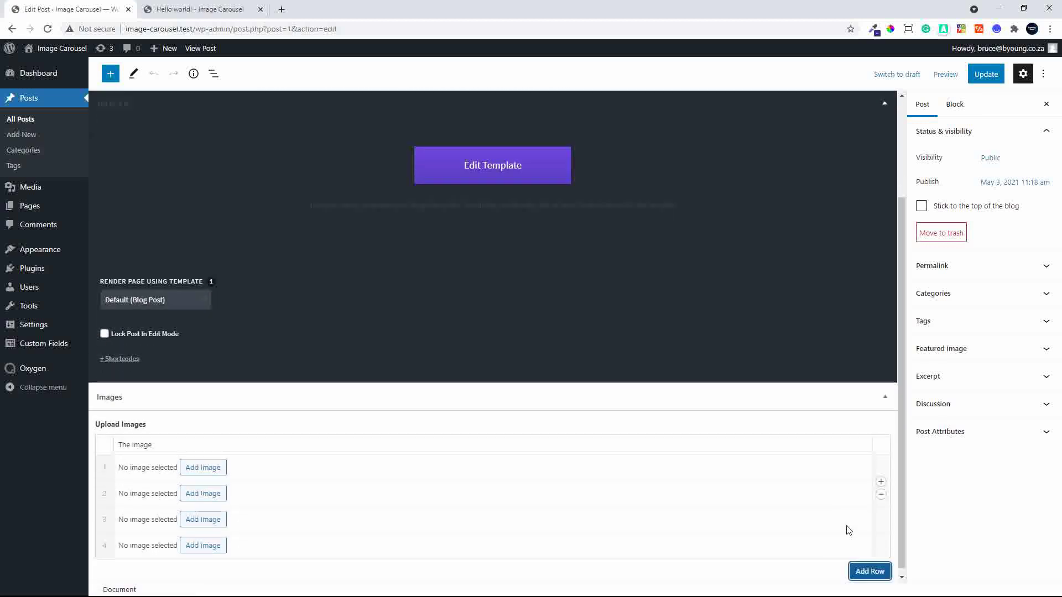
left_click(868, 566)
scroll(867, 559, "down", 1)
left_click(868, 566)
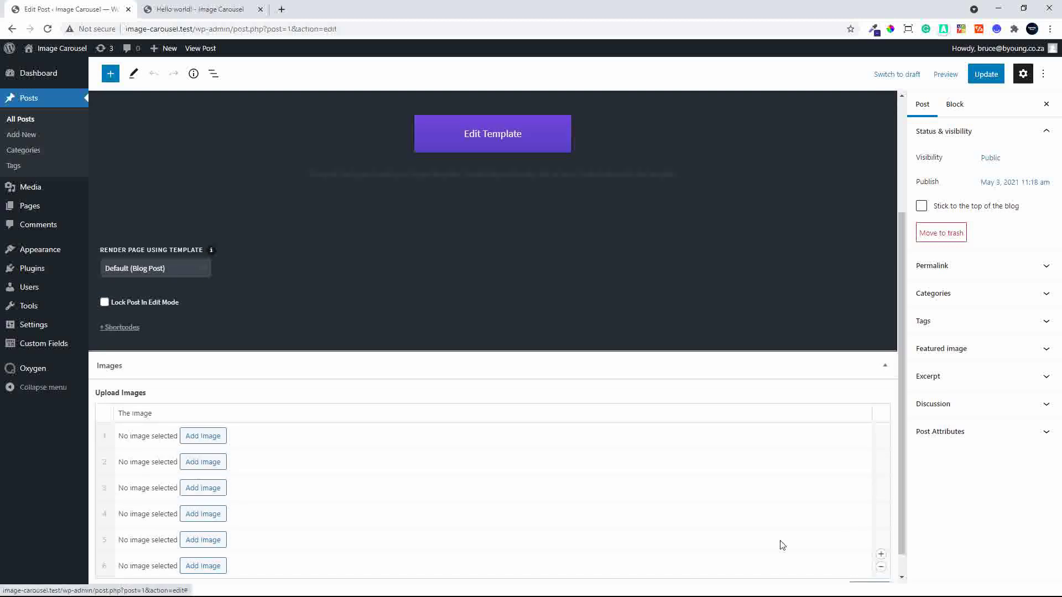
scroll(593, 467, "down", 1)
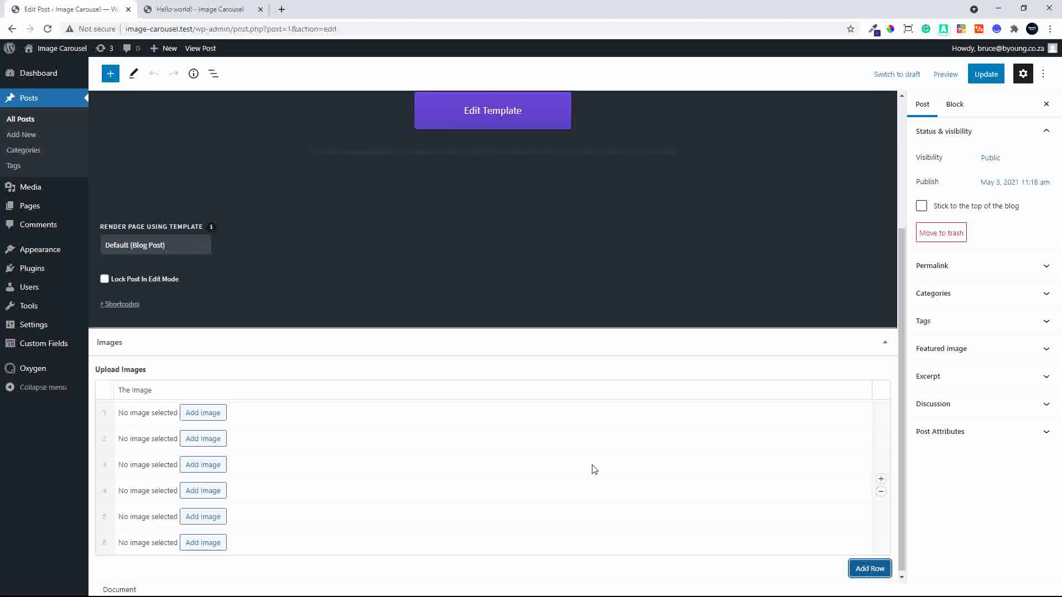
Step: Fill rows 1–3 with the dark red, grey and blue images from the Media Library
left_click(206, 409)
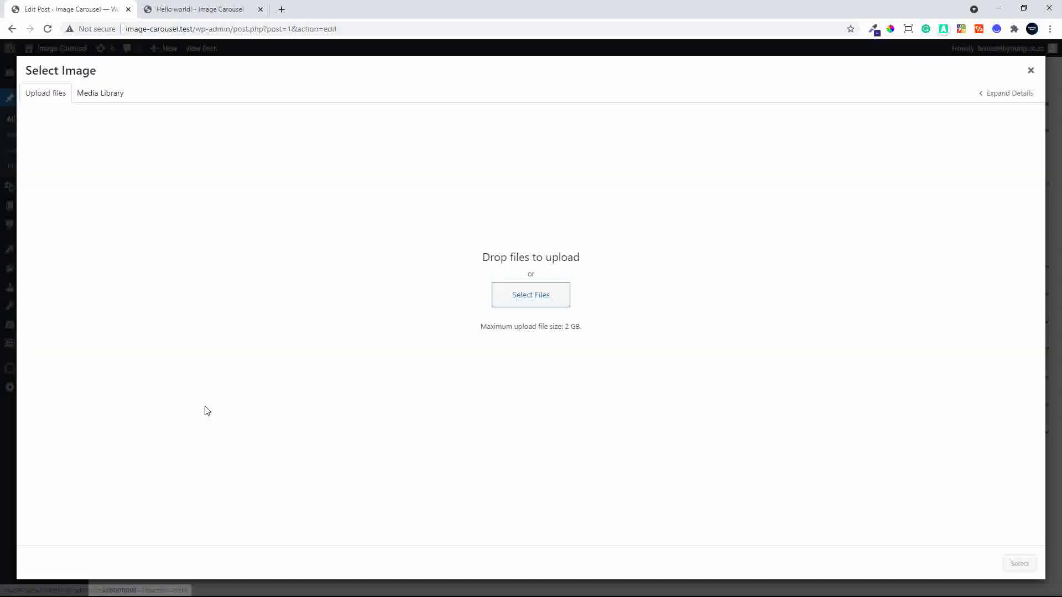
left_click(101, 93)
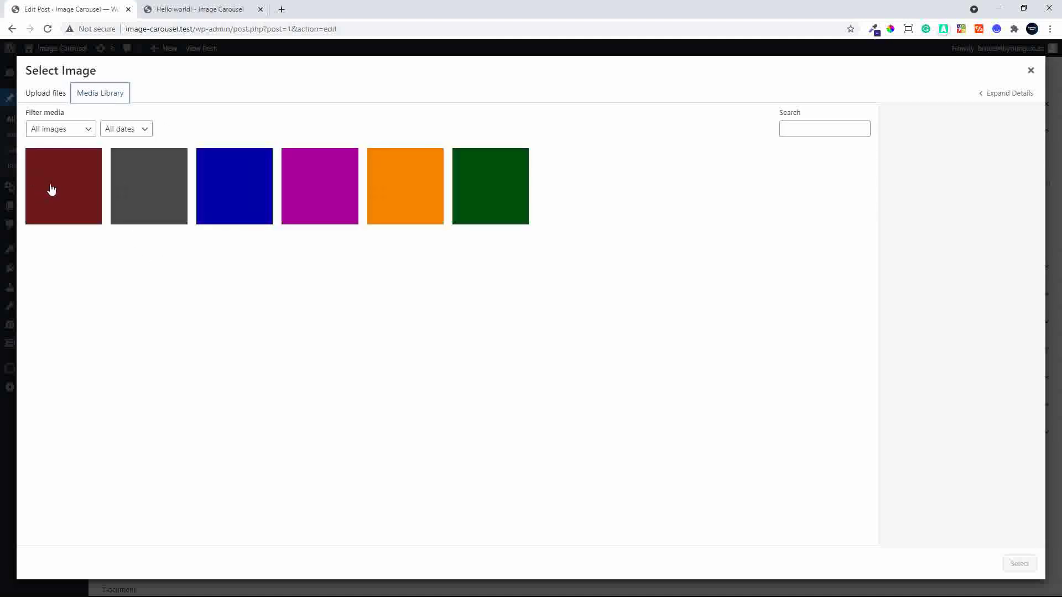
left_click(50, 190)
left_click(1020, 564)
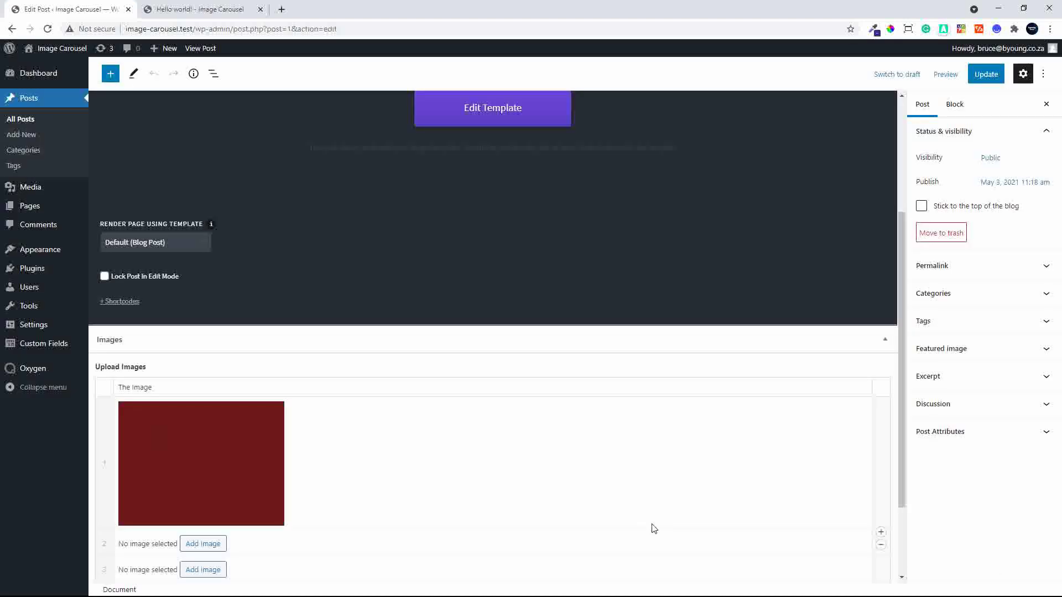
left_click(203, 543)
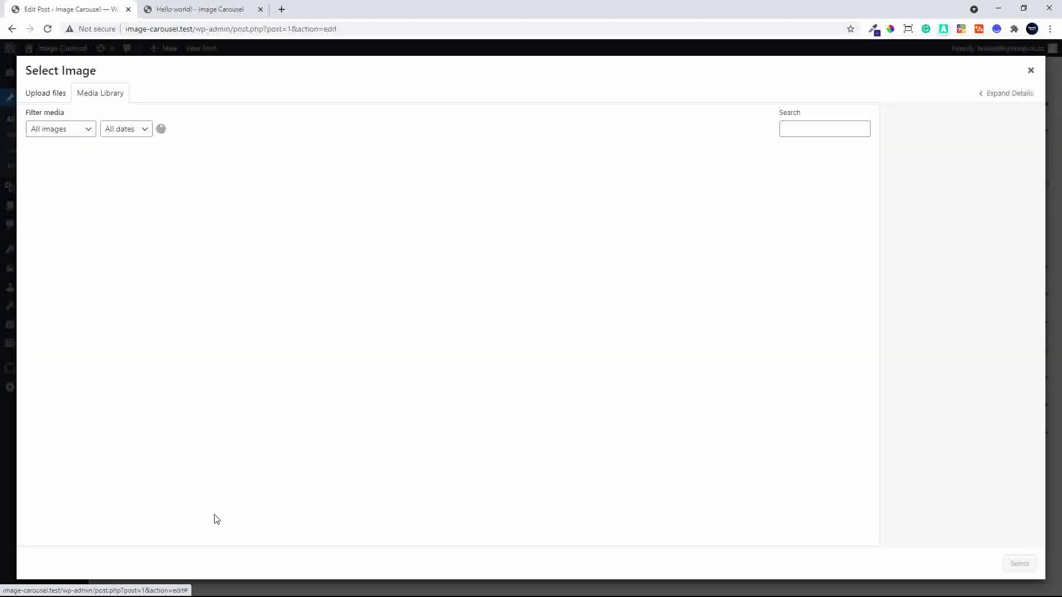
left_click(165, 208)
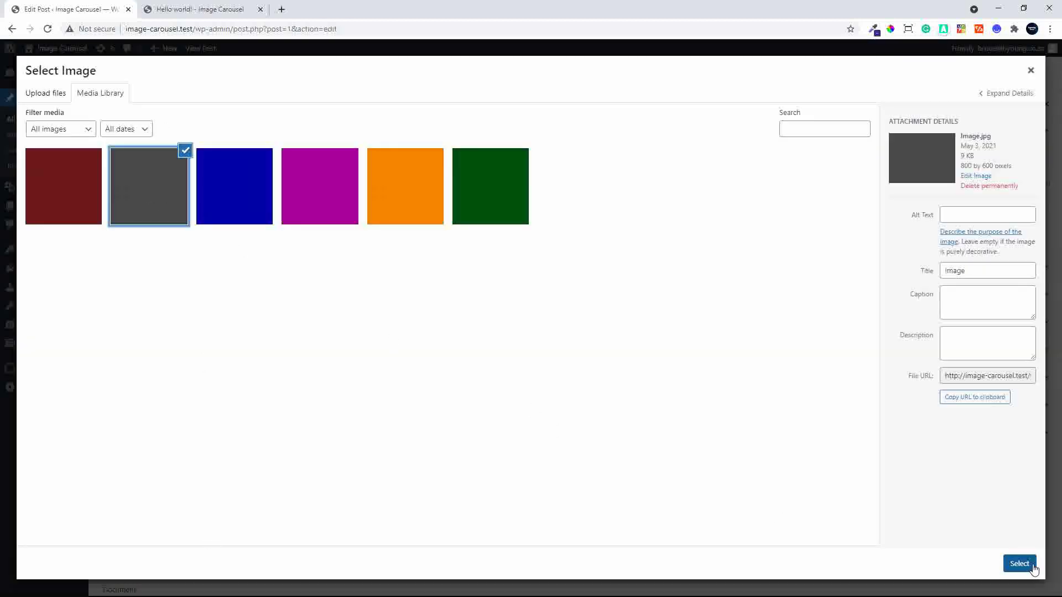
left_click(1019, 563)
scroll(236, 474, "down", 4)
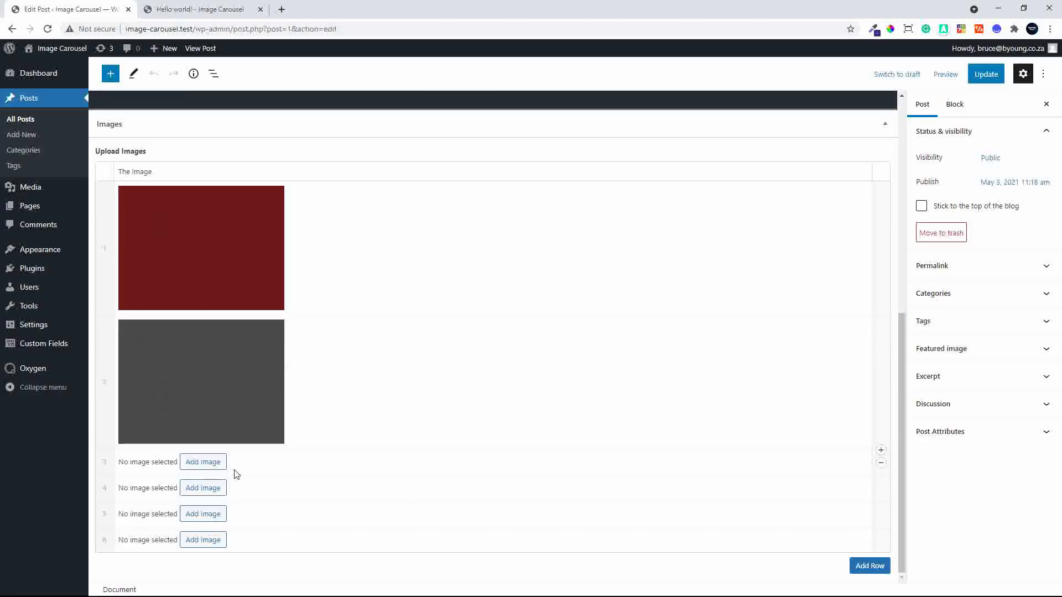
left_click(200, 462)
left_click(233, 202)
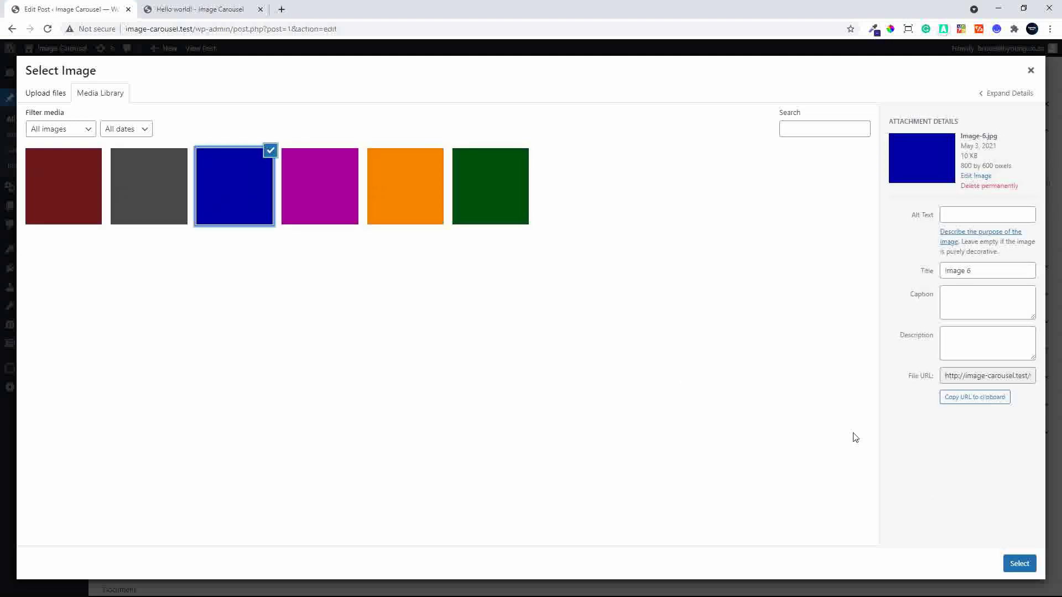
left_click(1019, 565)
Step: Fill rows 4–6 with the magenta, orange and green (Image-3.jpg) images
scroll(351, 521, "down", 2)
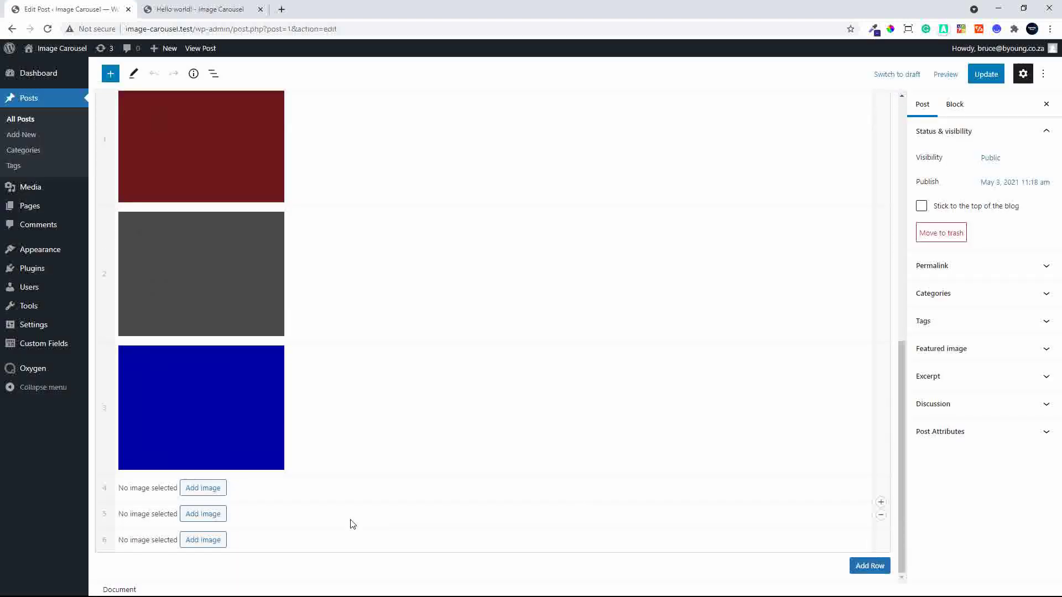
left_click(196, 489)
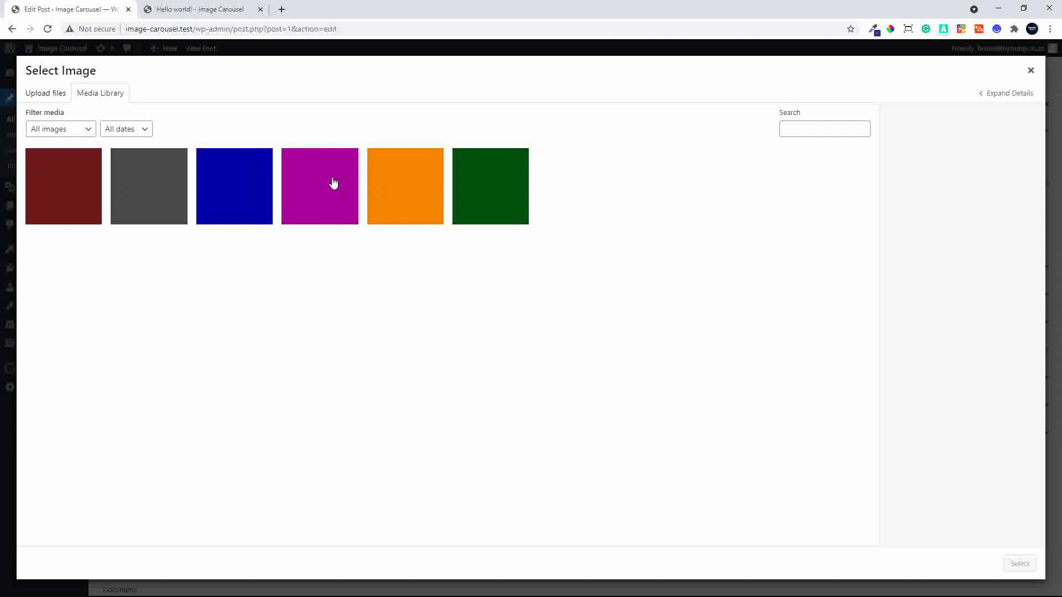
left_click(334, 183)
left_click(1019, 564)
scroll(797, 531, "down", 2)
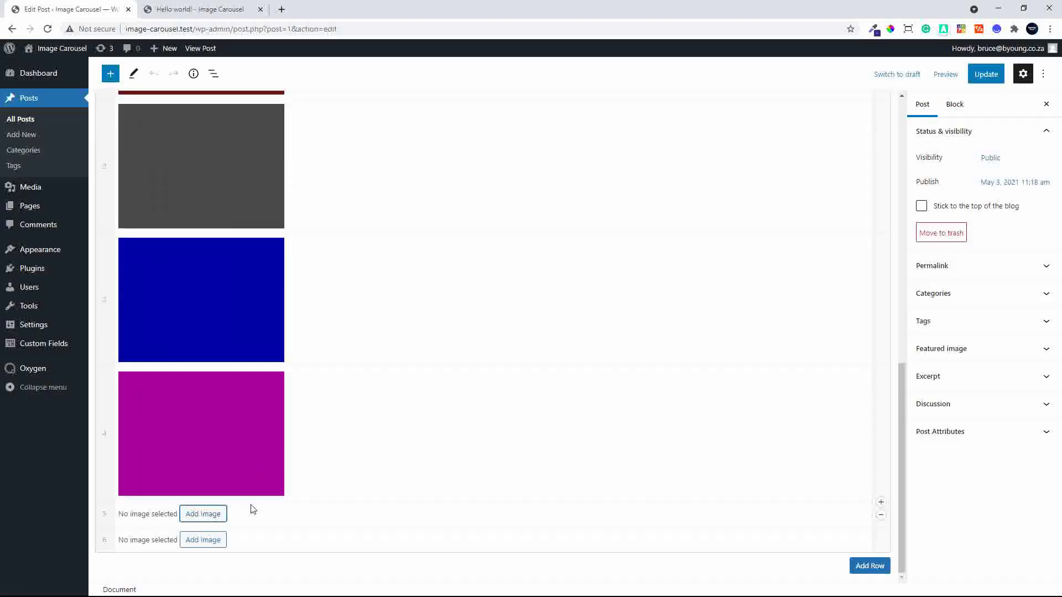
left_click(206, 520)
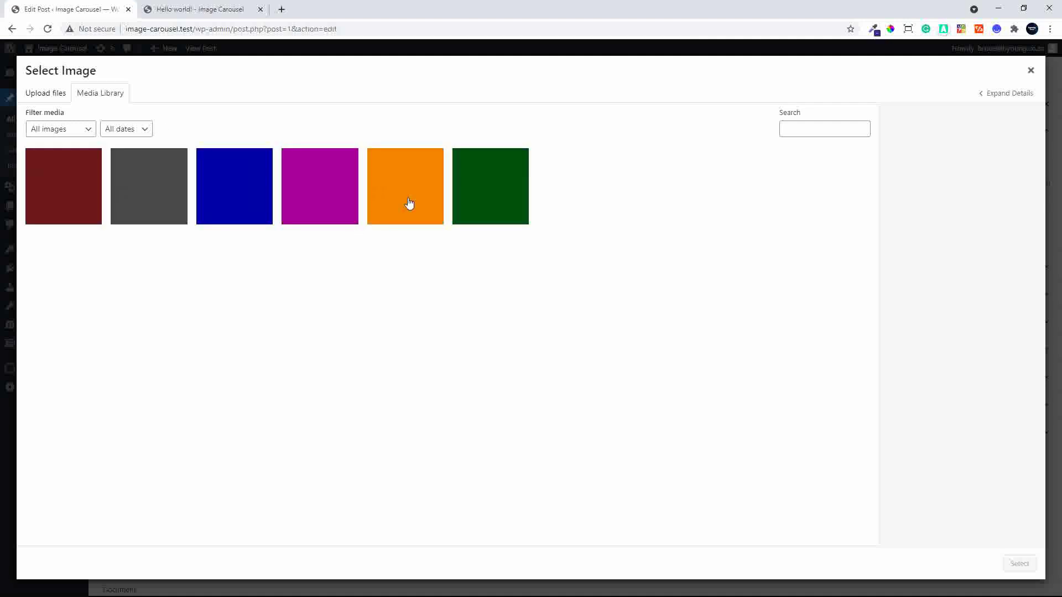
left_click(408, 204)
left_click(1019, 564)
scroll(754, 533, "down", 2)
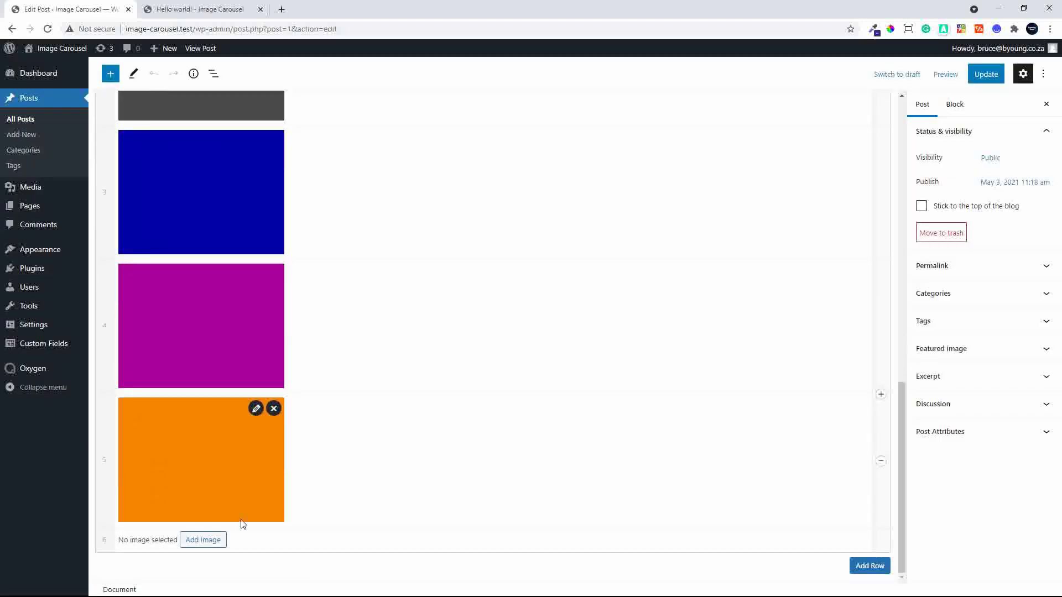
left_click(196, 559)
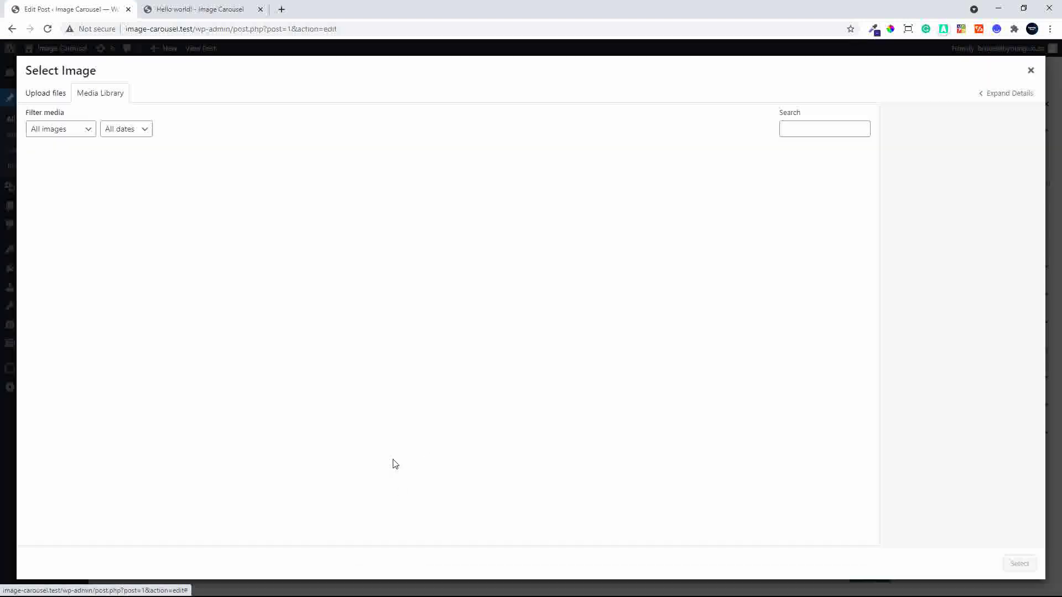
left_click(492, 191)
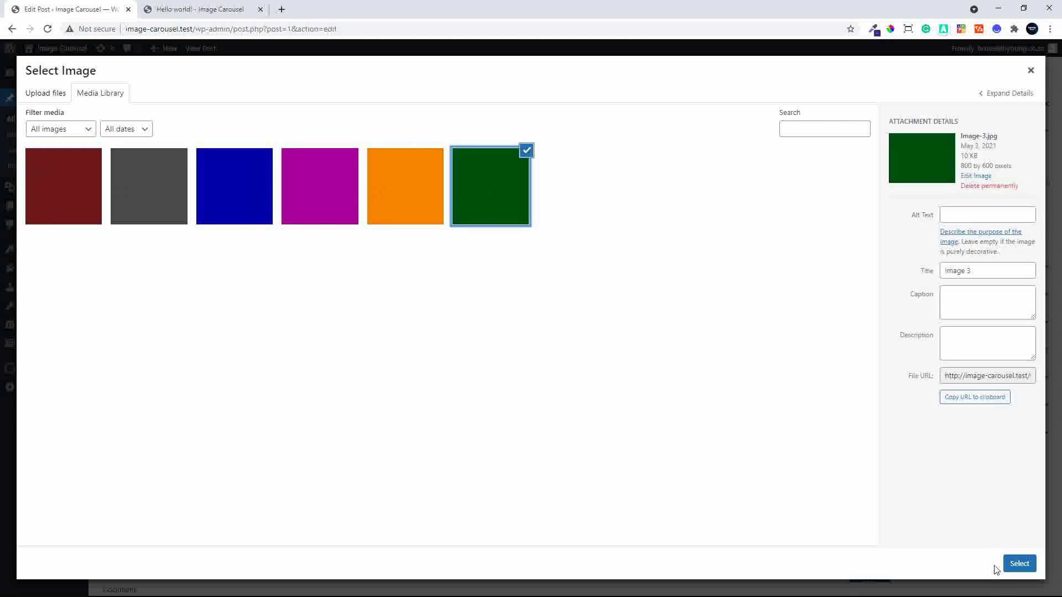
left_click(1012, 564)
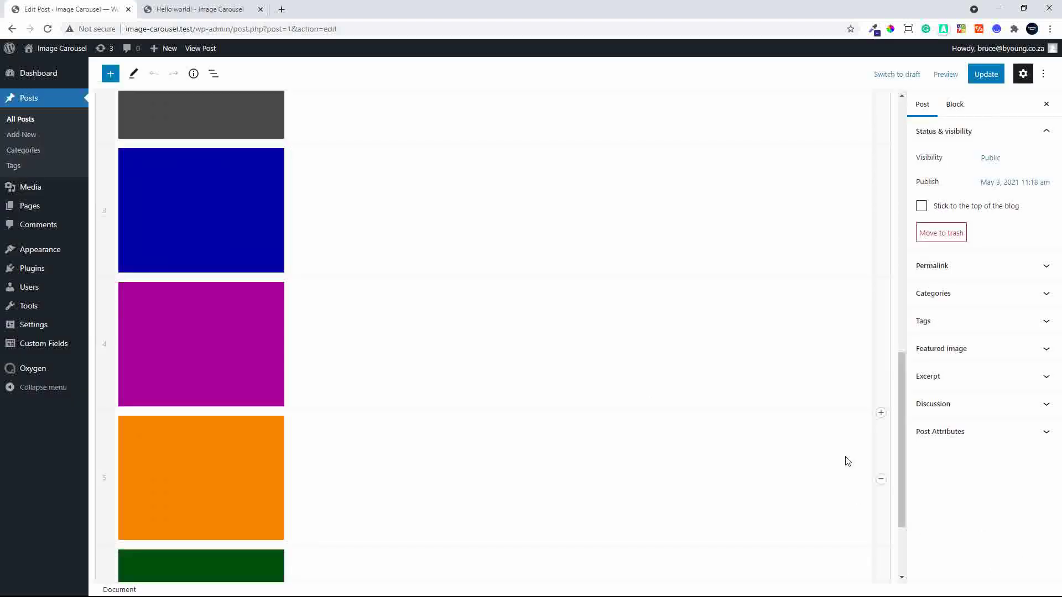
Step: Update the Hello world! post and open the Blog Post template with Oxygen
left_click(986, 74)
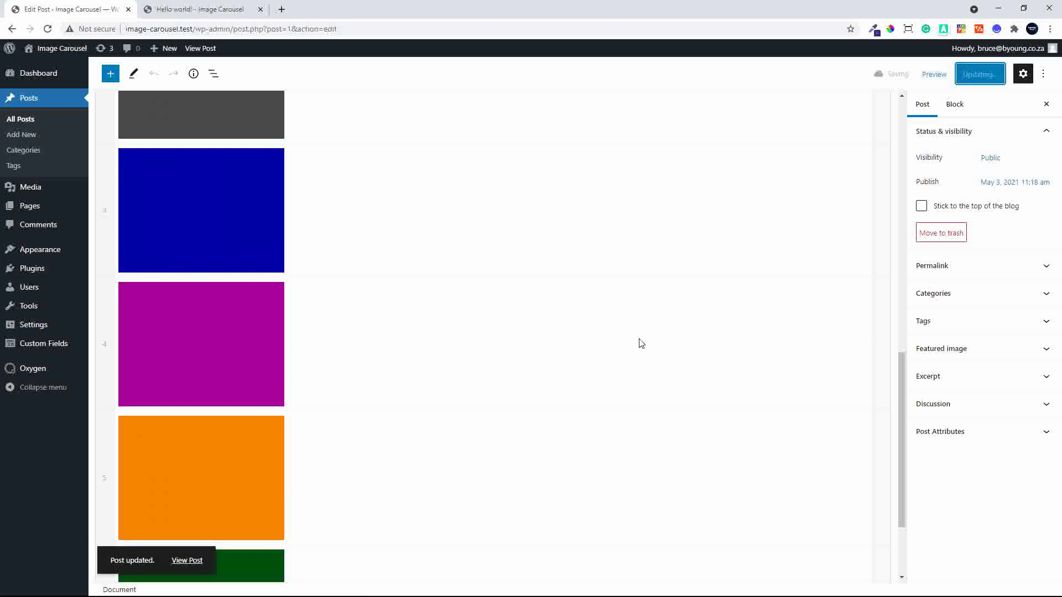
scroll(386, 370, "up", 13)
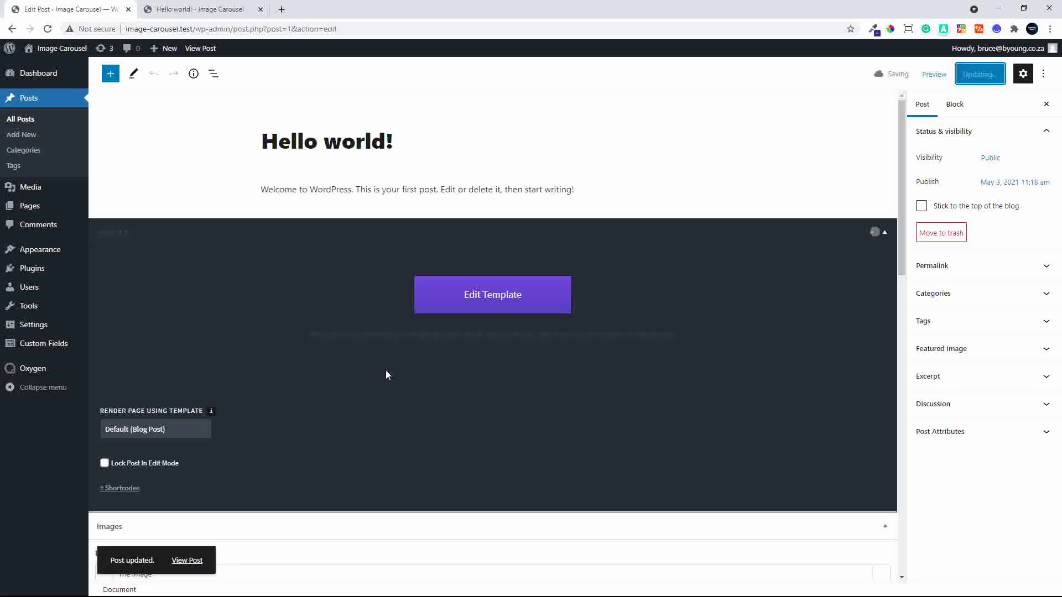
mouse_move(30, 371)
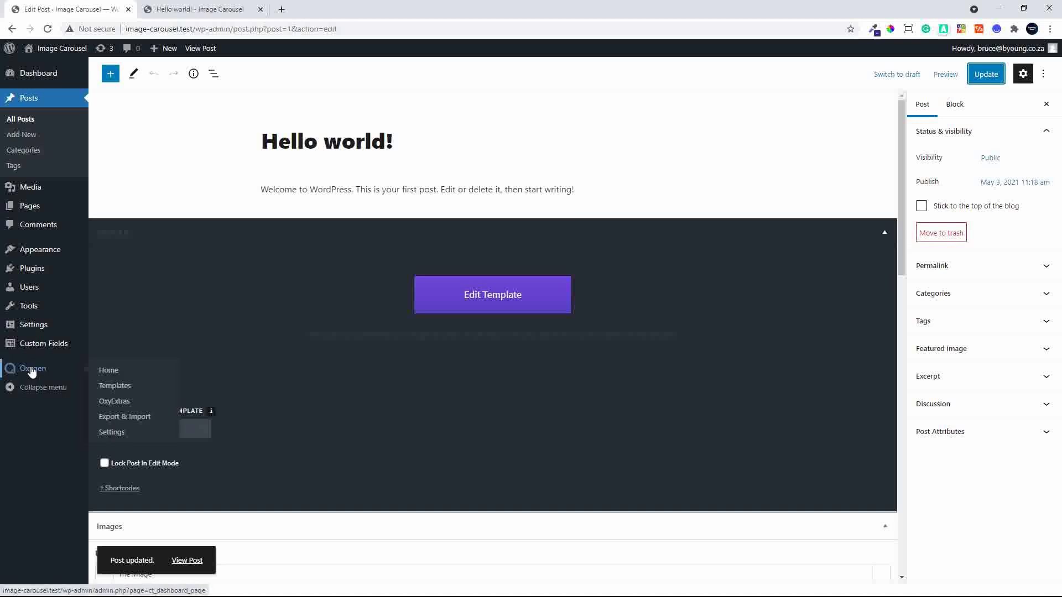
left_click(123, 388)
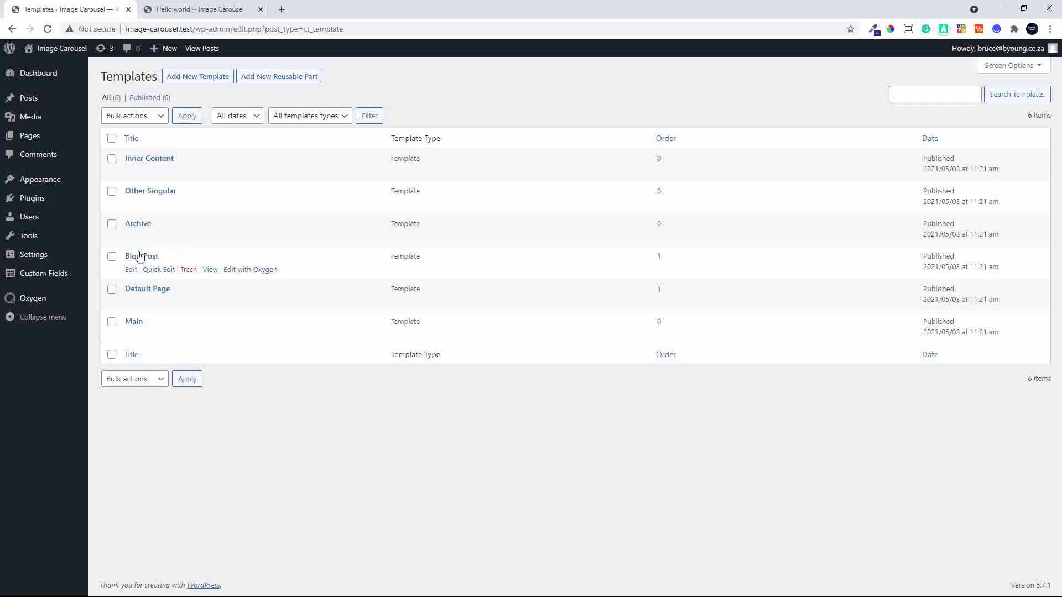
left_click(242, 271)
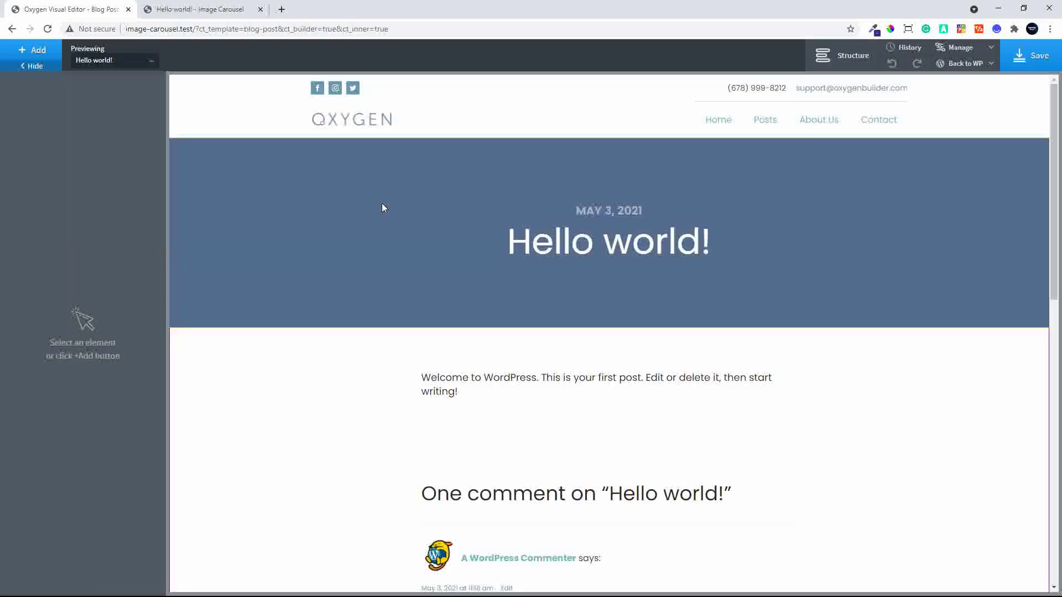
scroll(465, 292, "down", 3)
scroll(465, 291, "down", 2)
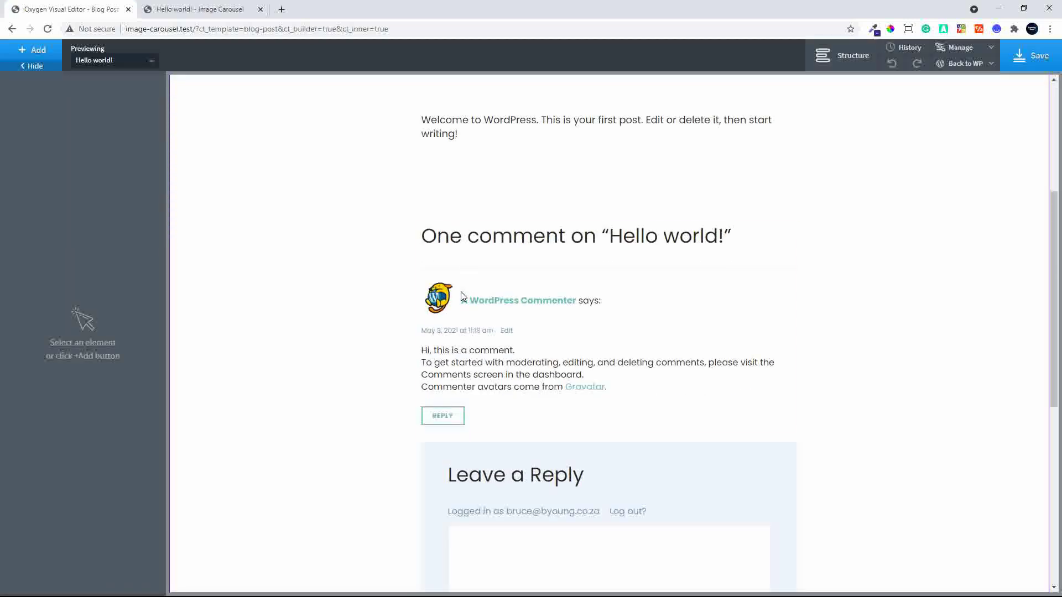
Step: Add a Section below the post text section and put two Carousel Builders in it
left_click(746, 238)
scroll(636, 216, "up", 3)
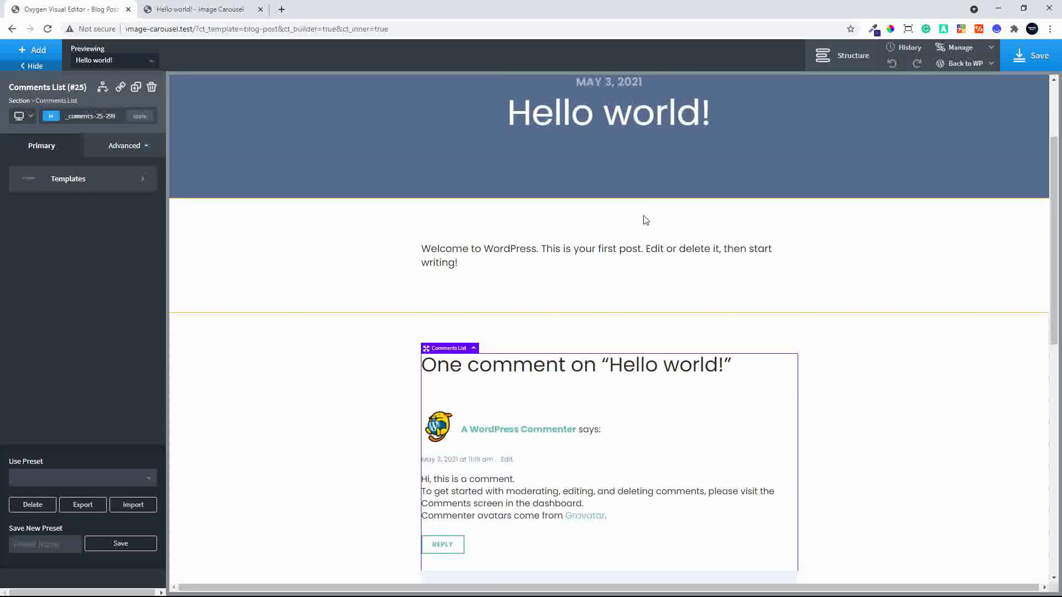
left_click(577, 243)
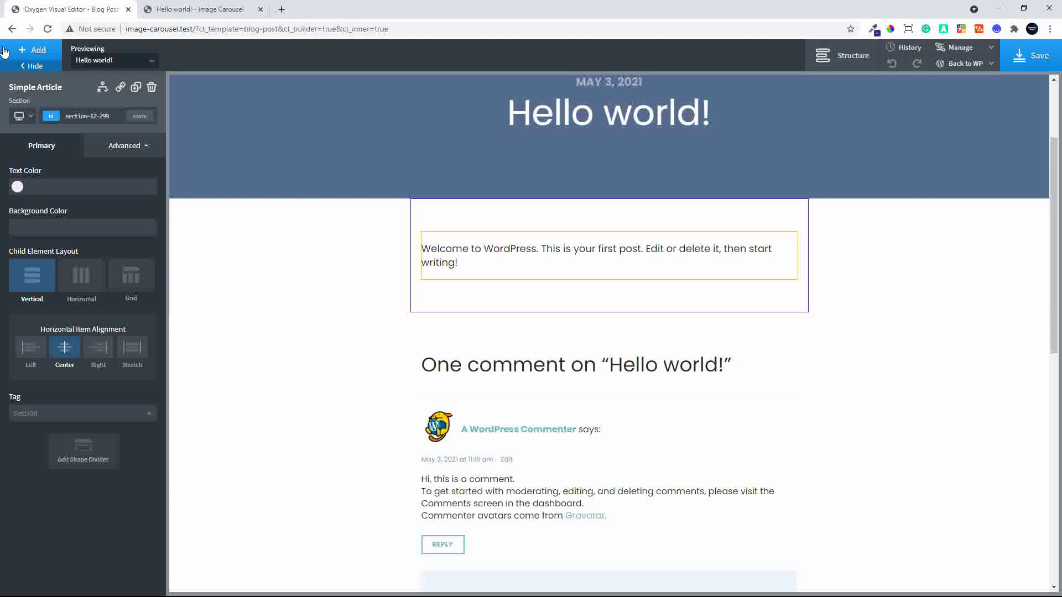
left_click(23, 51)
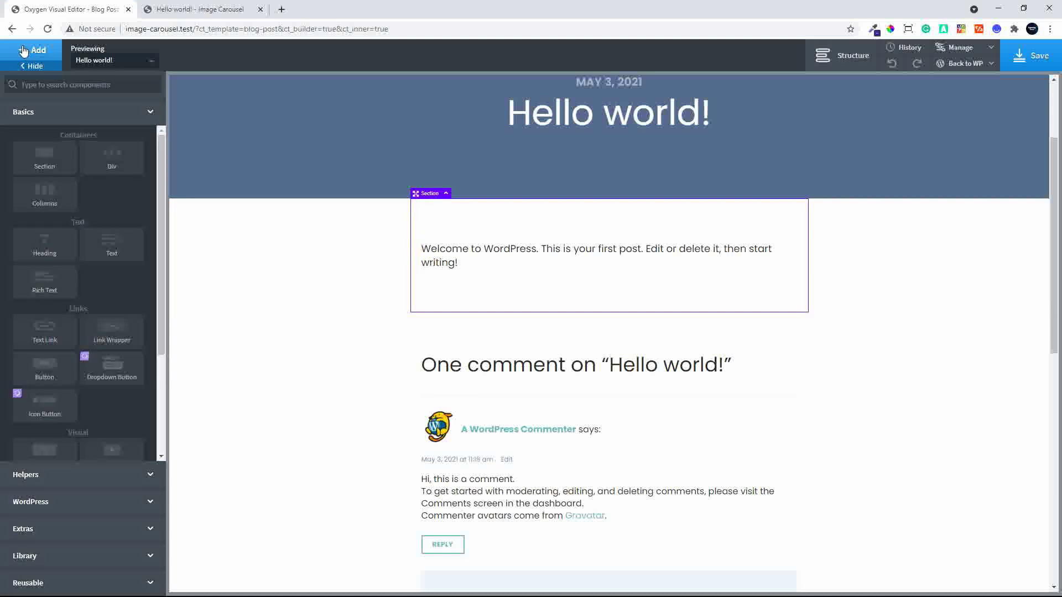
left_click(42, 162)
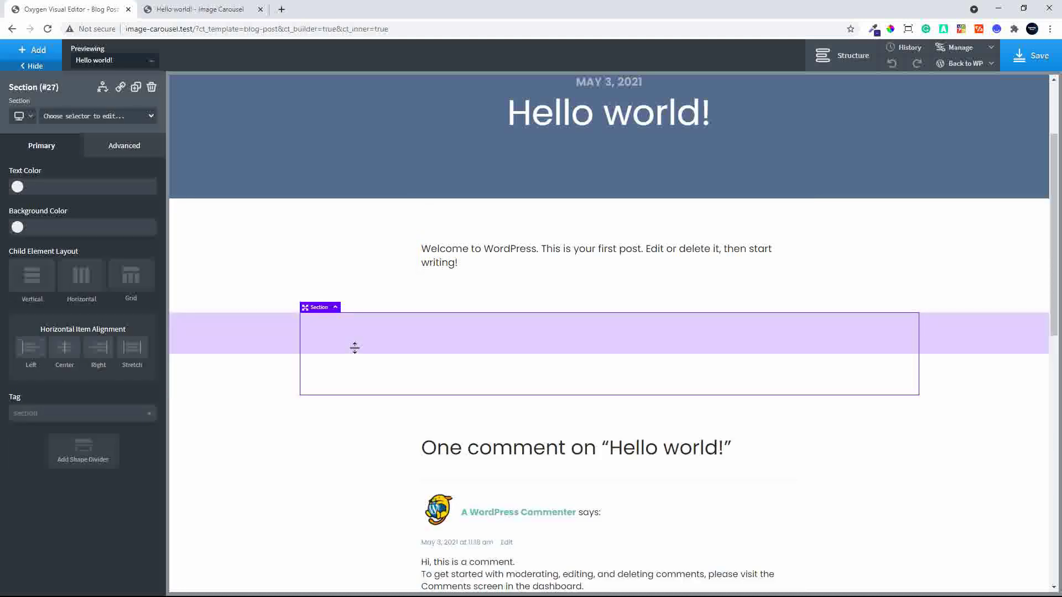
left_click(21, 52)
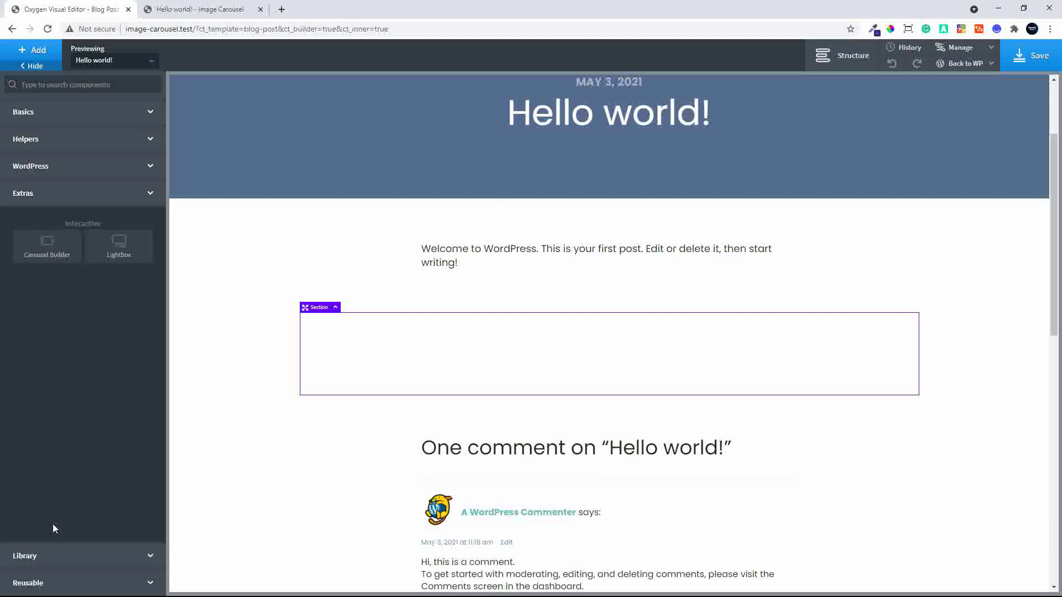
left_click(45, 251)
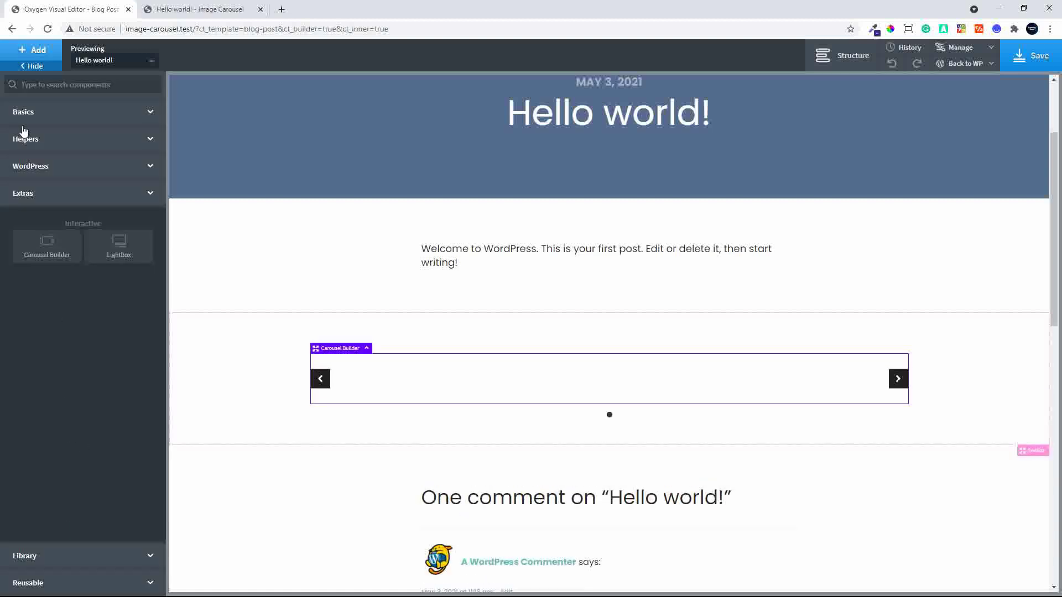
left_click(45, 251)
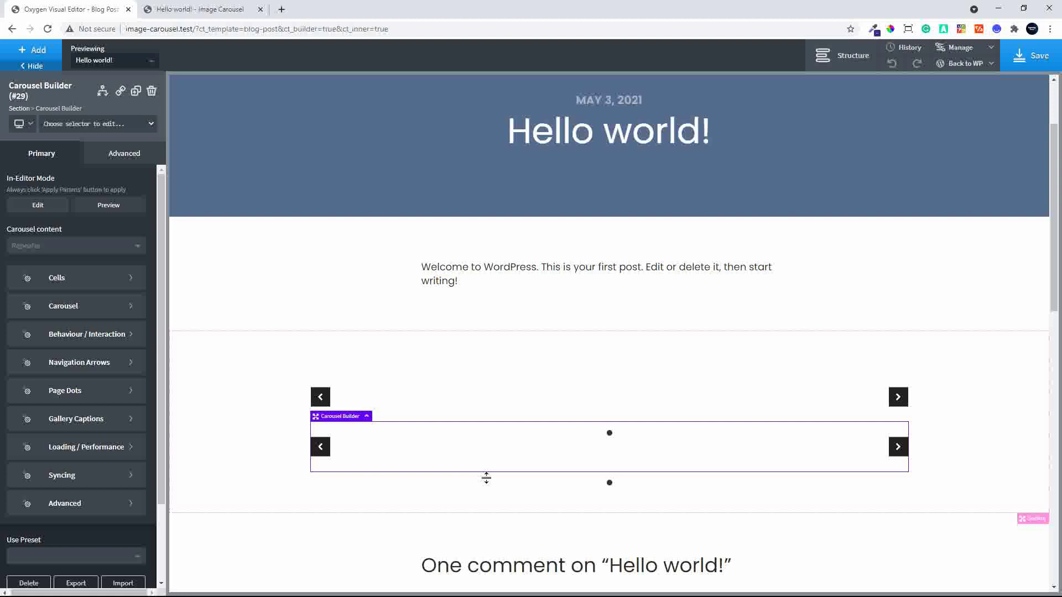
Step: Enable the second Carousel Builder (#29) as navigation under Syncing and apply its params
left_click(73, 482)
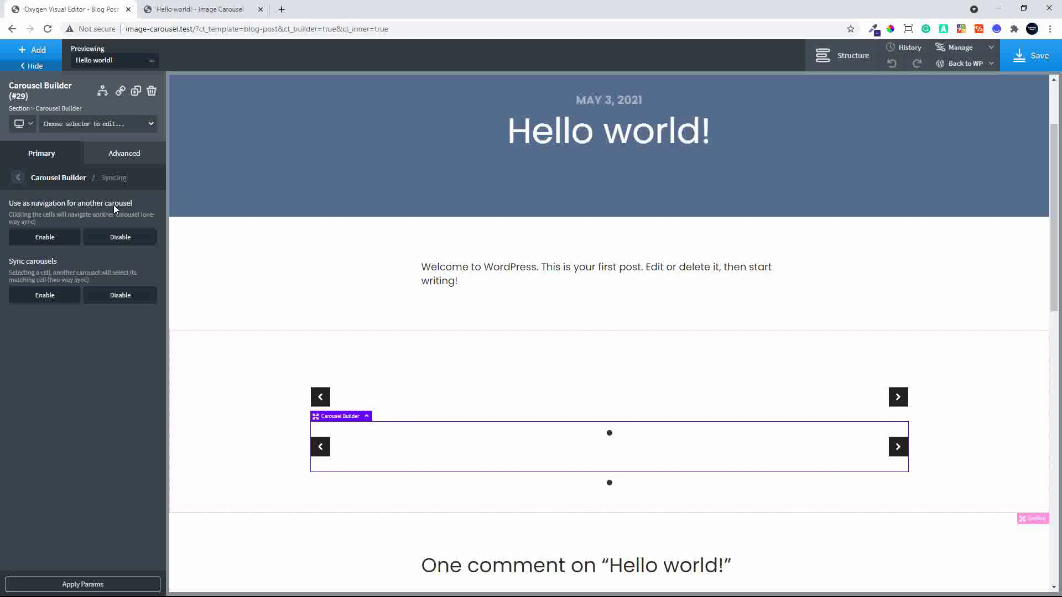
left_click(44, 244)
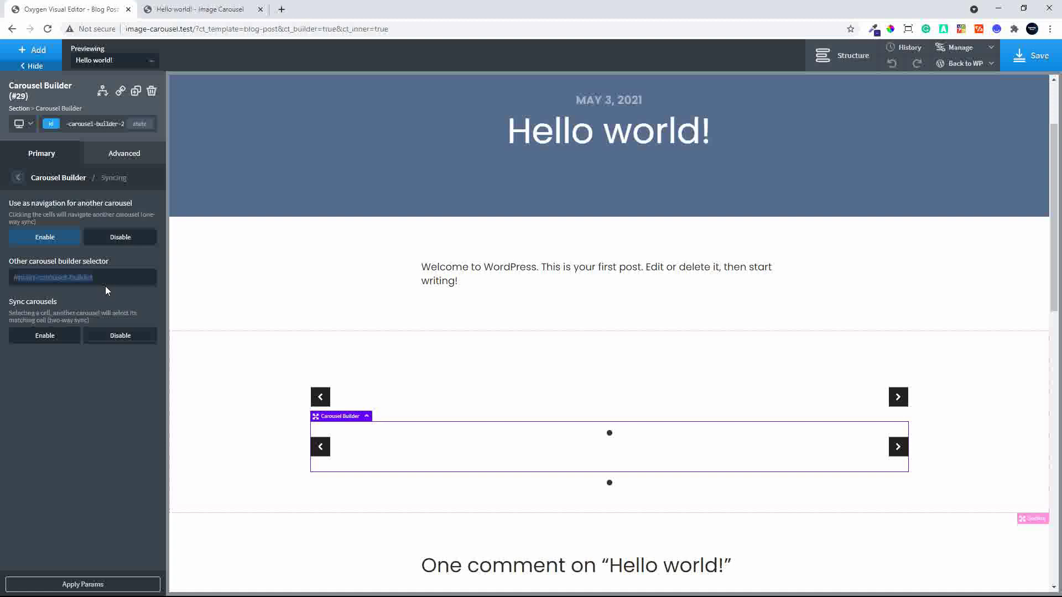
left_click(95, 583)
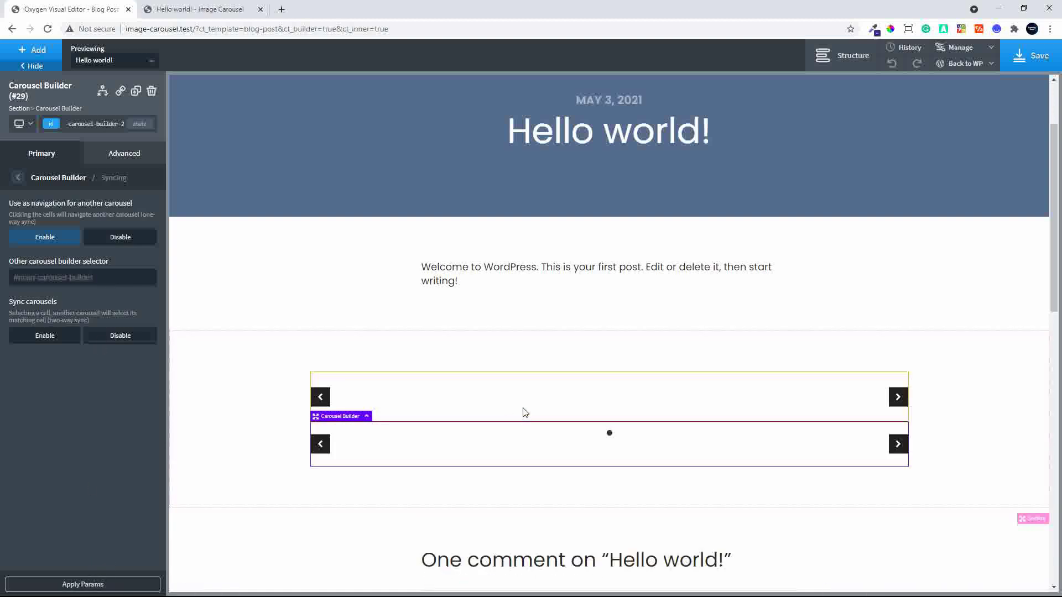
left_click(551, 398)
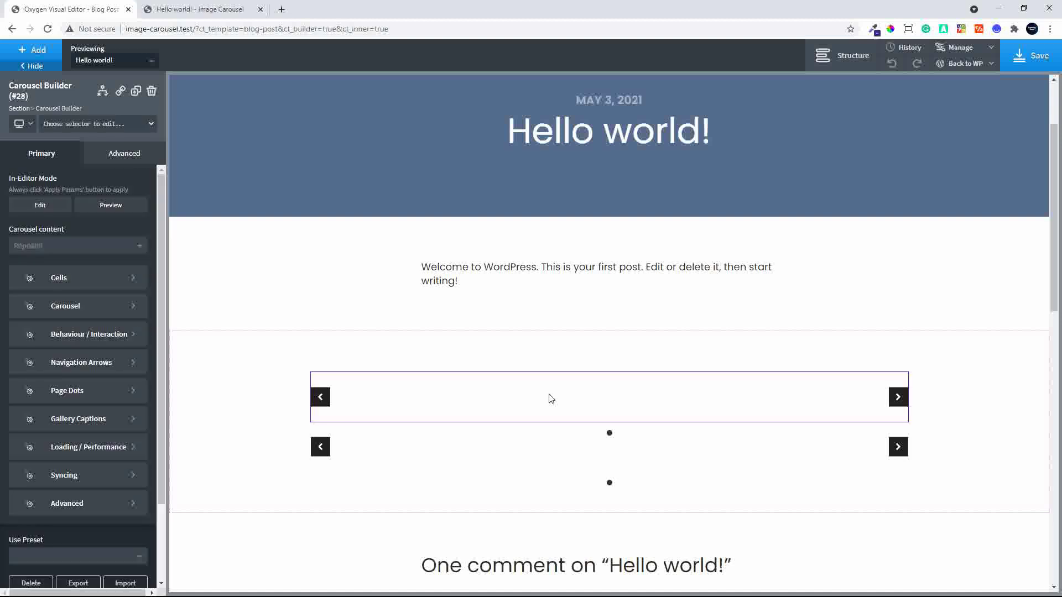
Step: Save the template and select the main-carousel-builder class name for copying
left_click(97, 124)
left_click(97, 126)
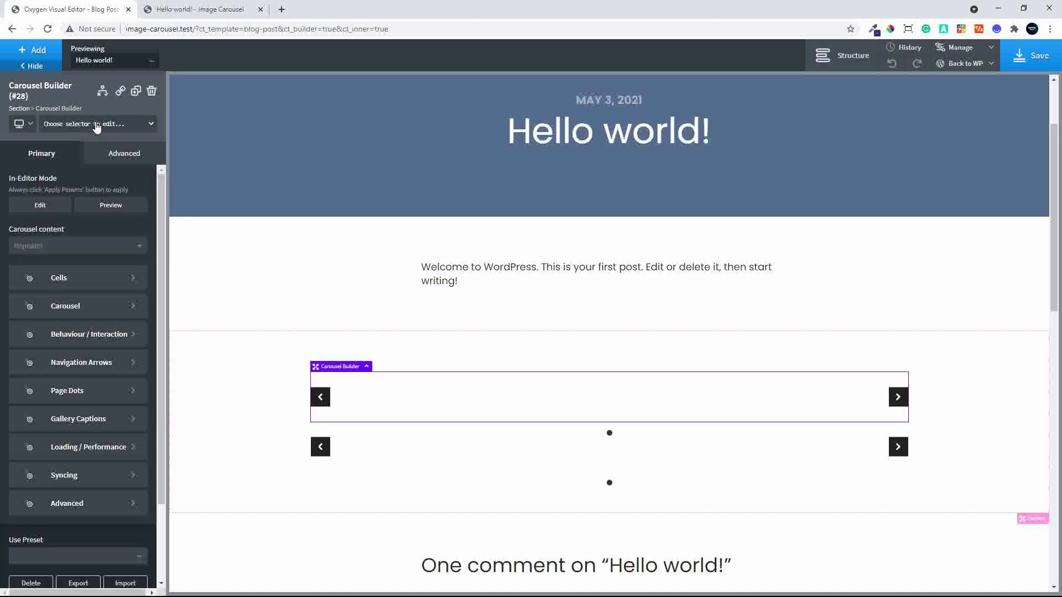
left_click(98, 126)
left_click(97, 126)
left_click(1038, 57)
left_click(105, 126)
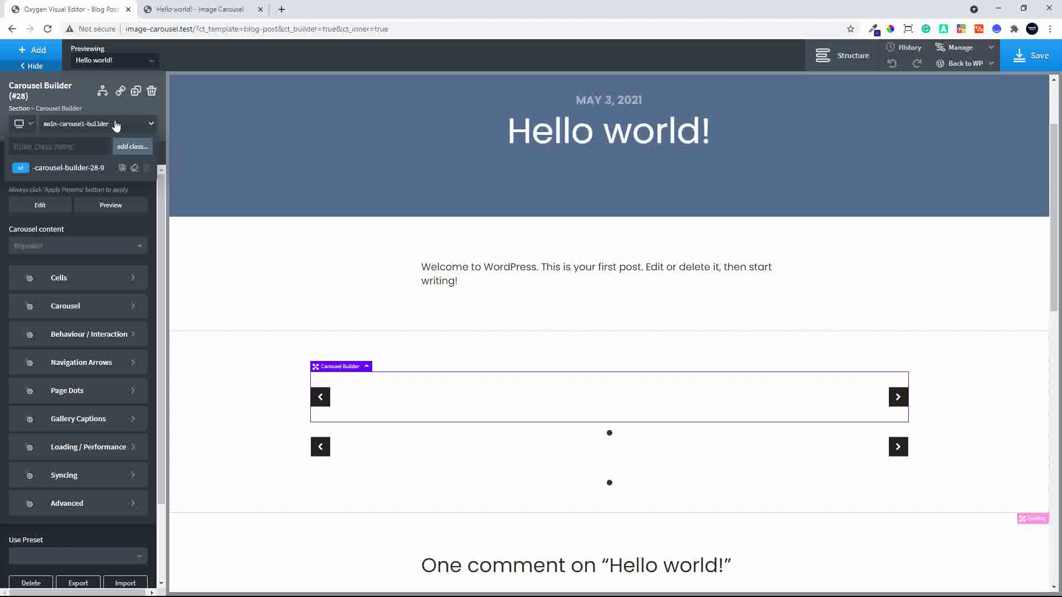
left_click(116, 126)
triple_click(116, 126)
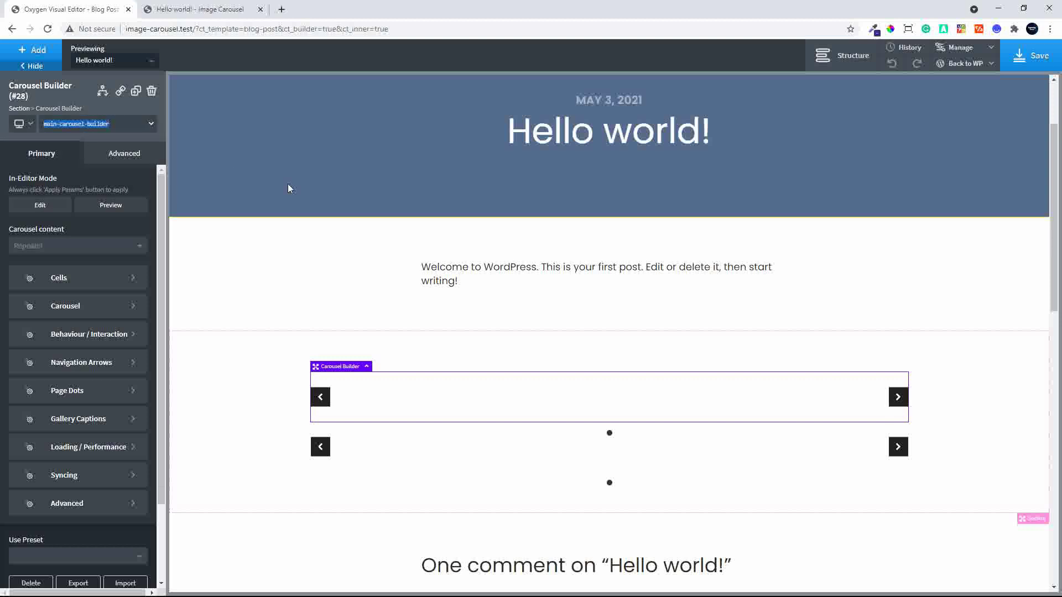
Step: Set the upper Carousel Builder's (#28) carousel content to Repeater
left_click(531, 399)
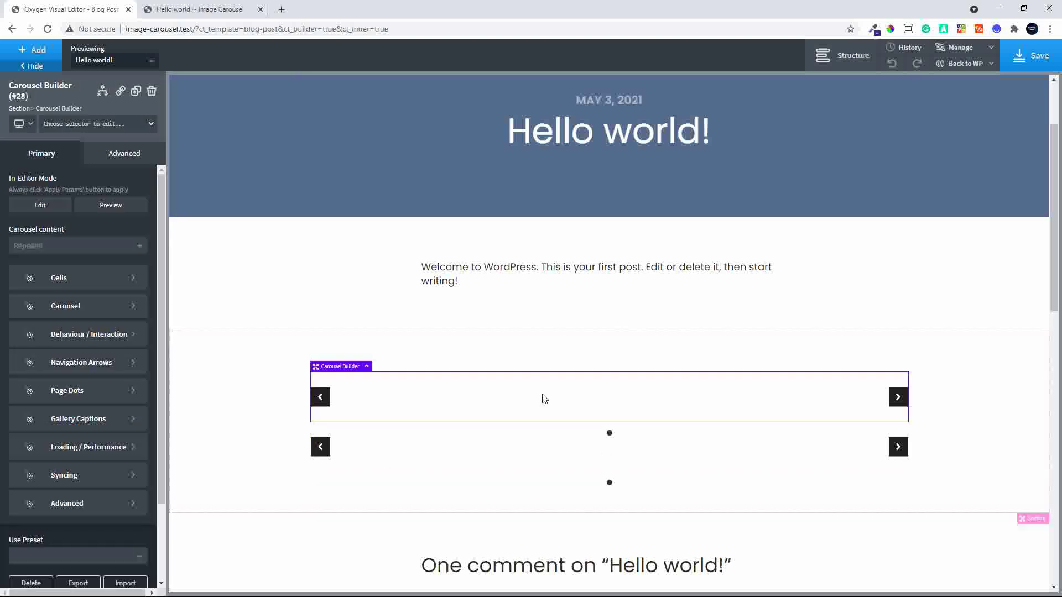
left_click(846, 61)
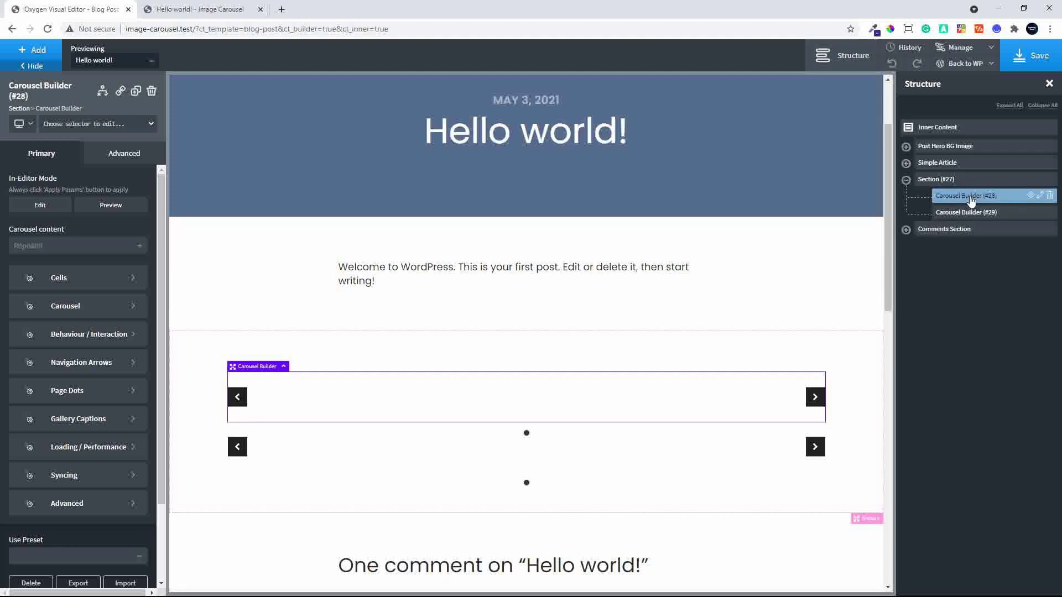
left_click(32, 244)
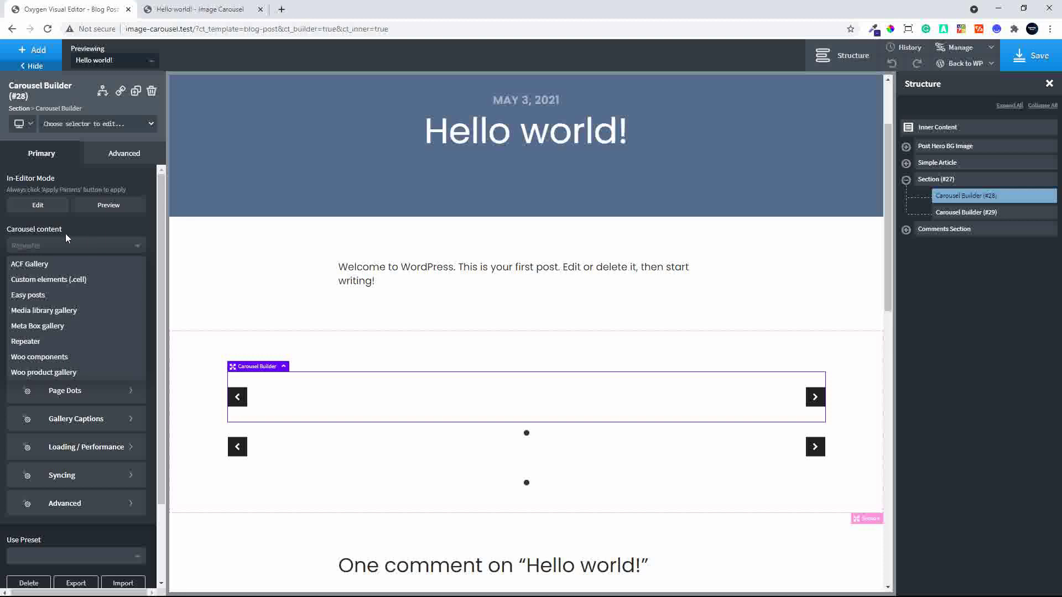
left_click(33, 342)
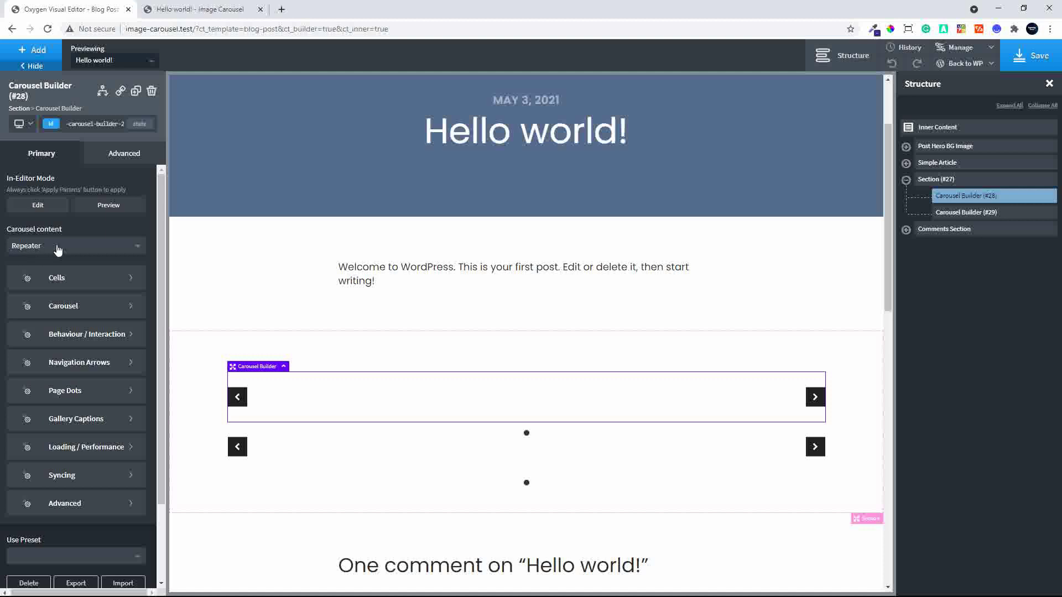
left_click(31, 51)
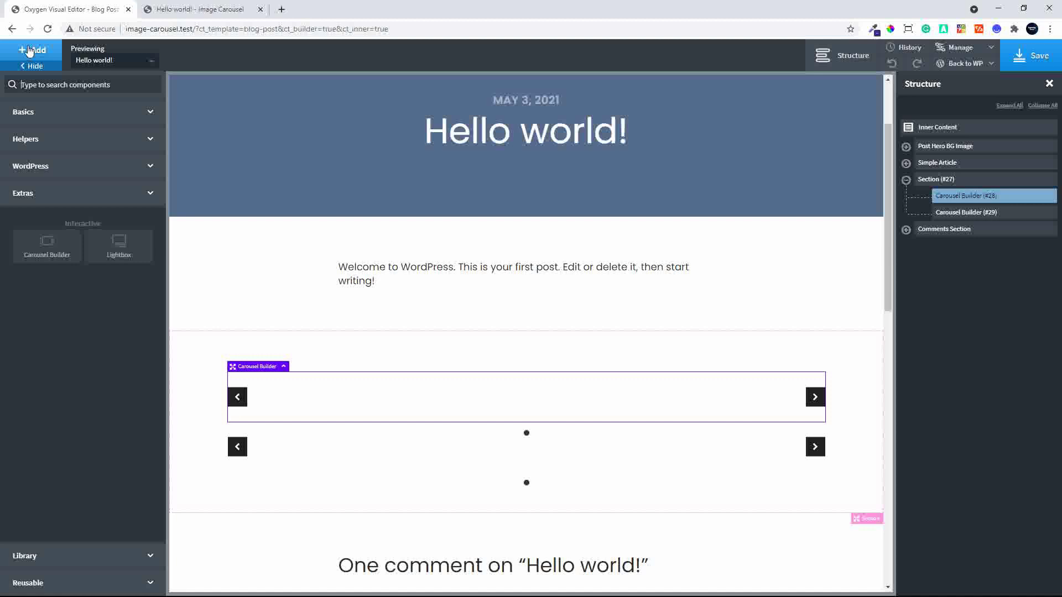
Step: Add a Repeater inside the upper Carousel Builder #28 and select its Div #33
left_click(63, 147)
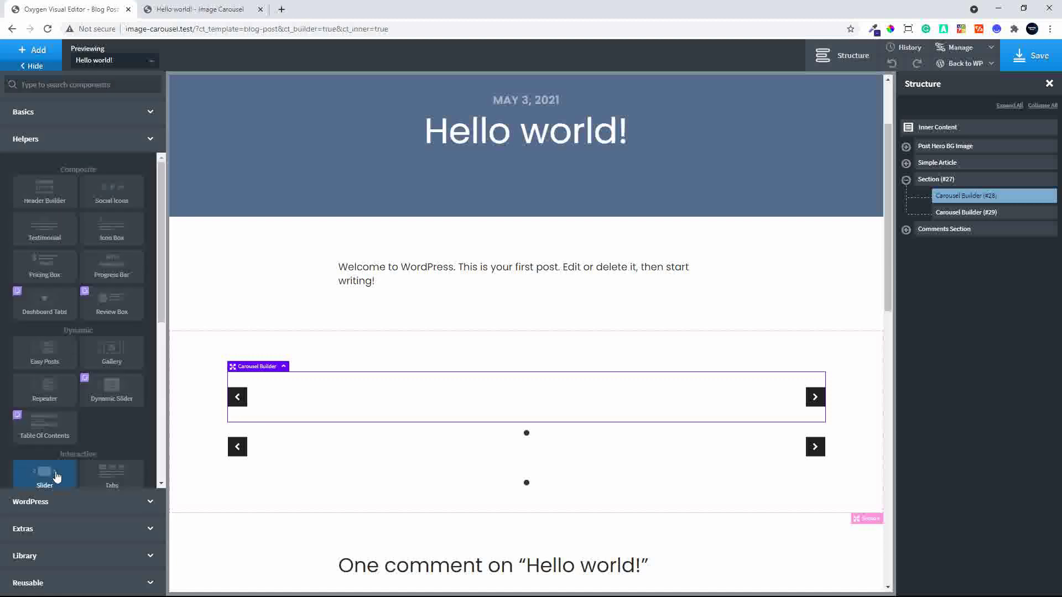
left_click(43, 406)
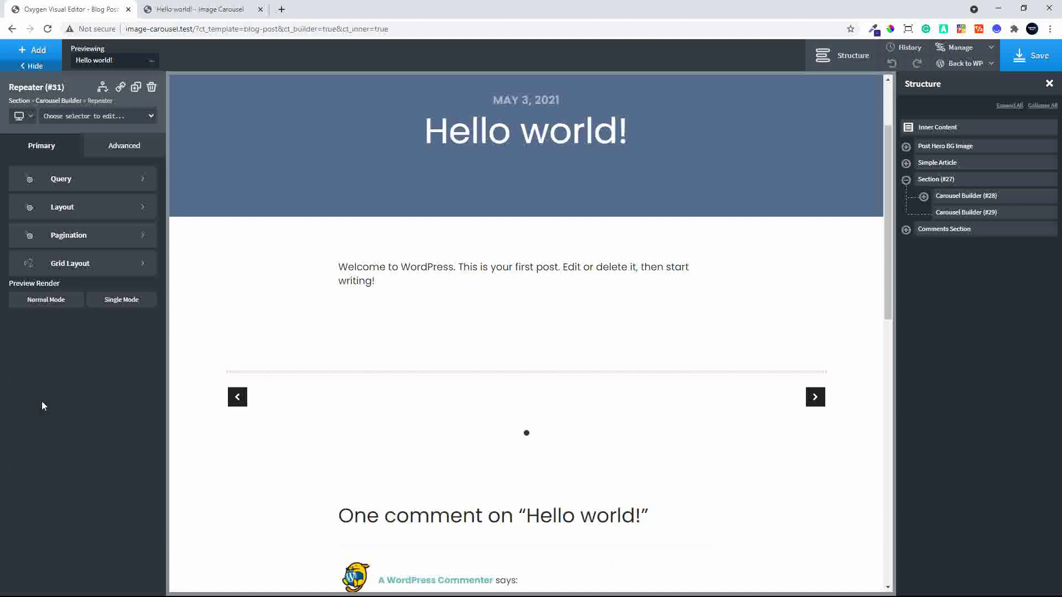
left_click(925, 198)
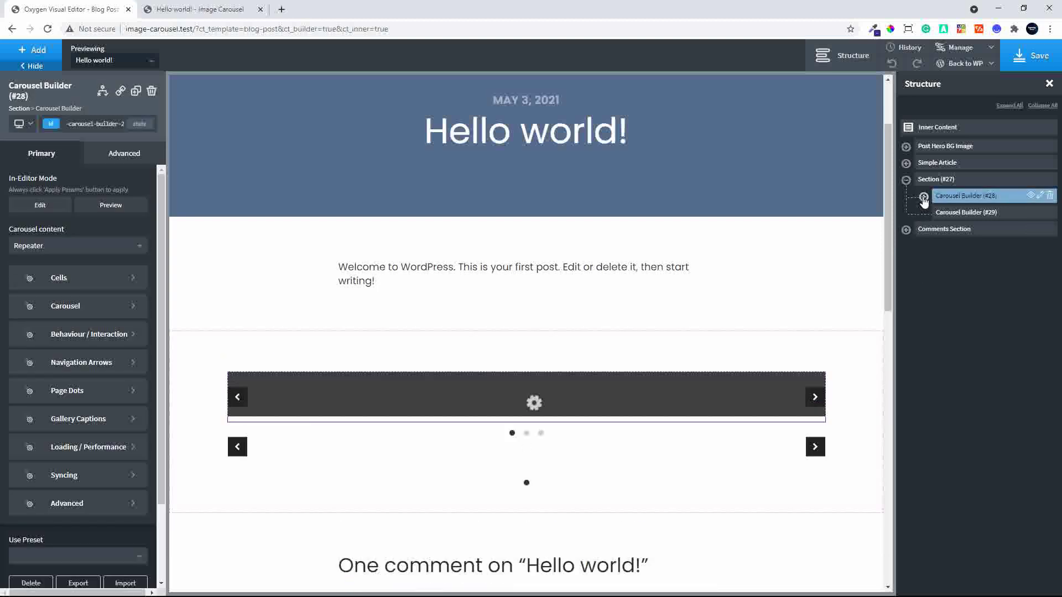
left_click(924, 197)
left_click(941, 213)
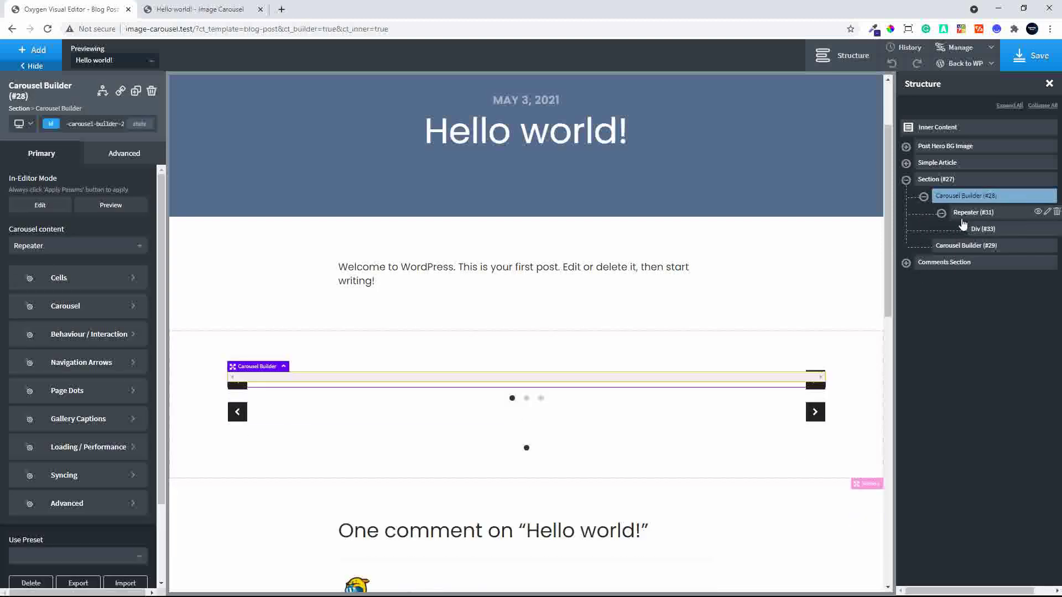
left_click(990, 231)
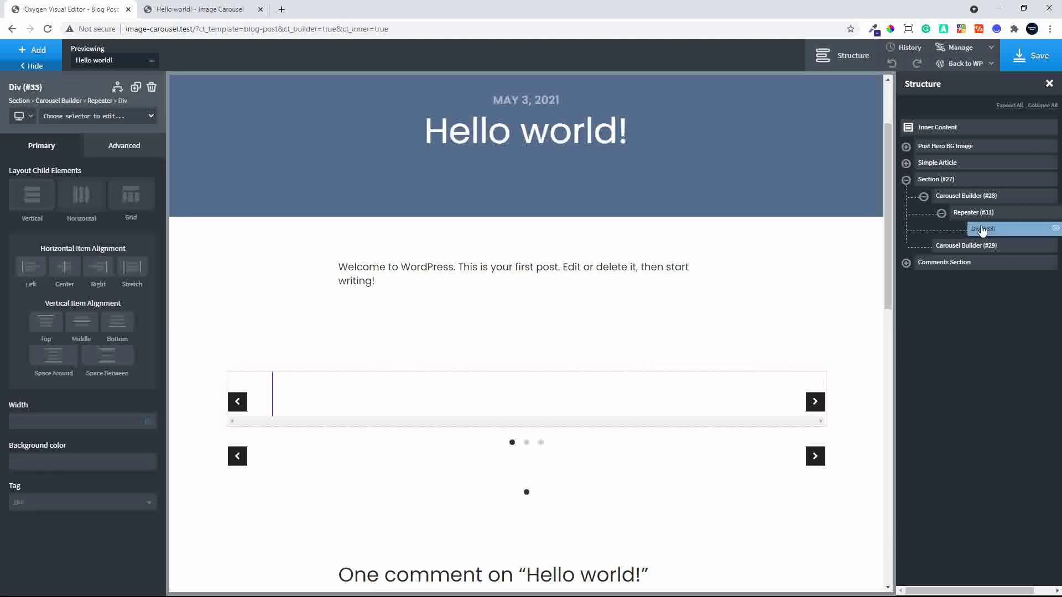
Step: Add a Div holding an Image inside Div #33 and bring up dynamic data for its source
left_click(30, 59)
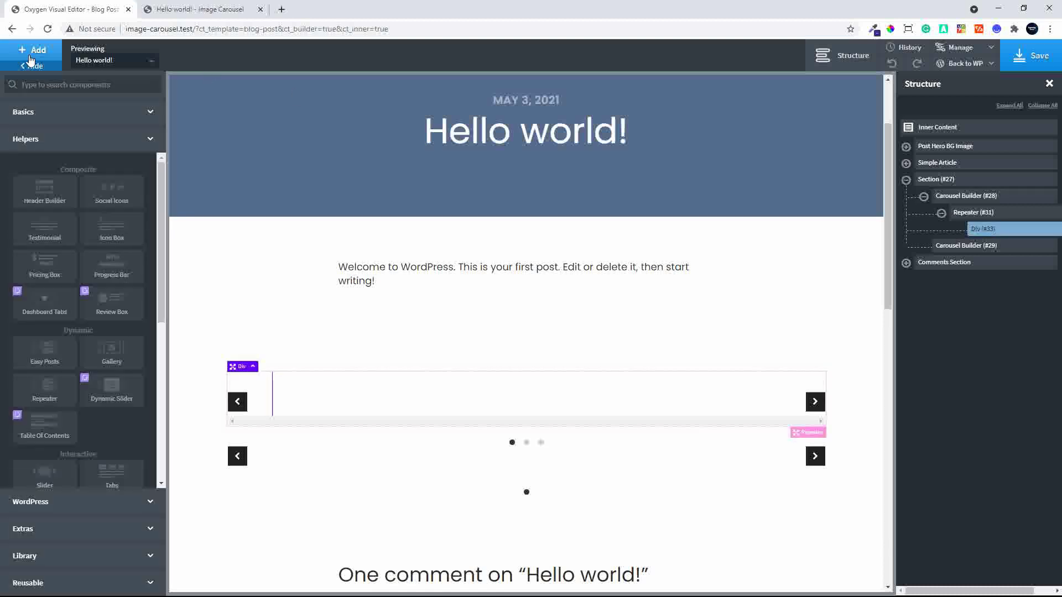
left_click(81, 122)
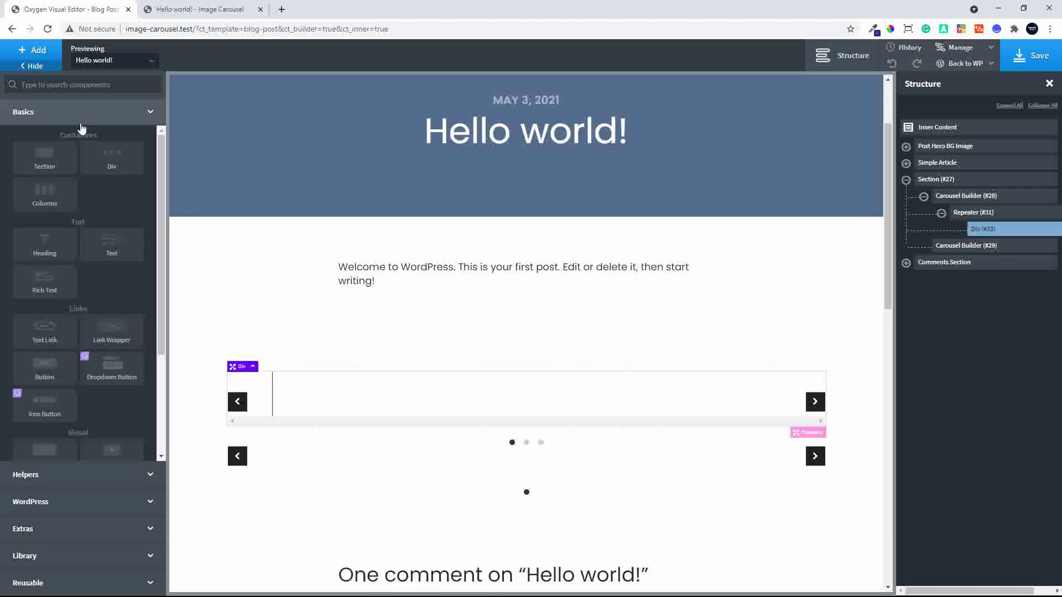
left_click(95, 162)
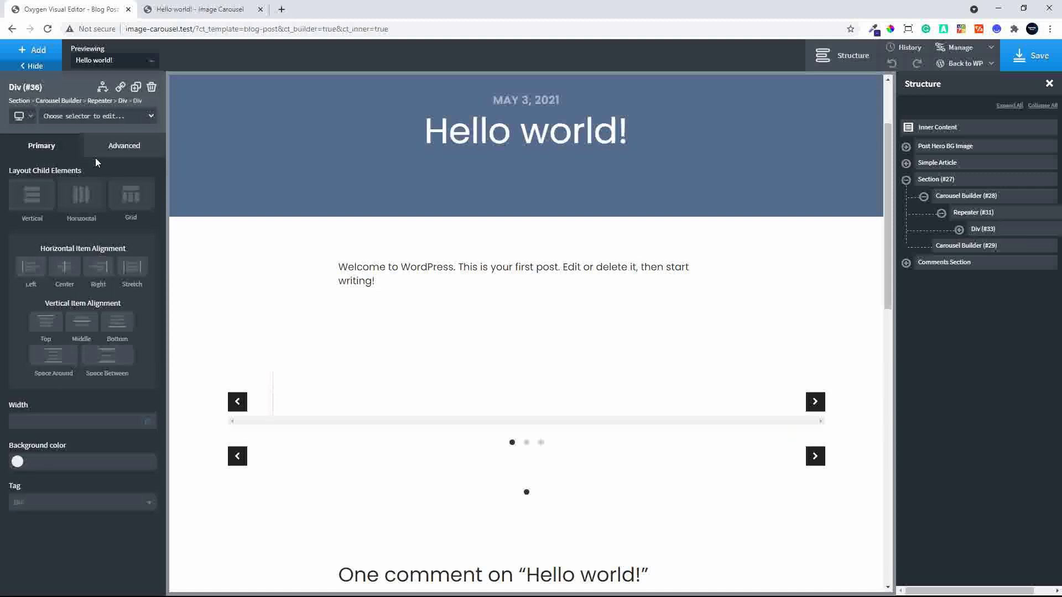
left_click(36, 53)
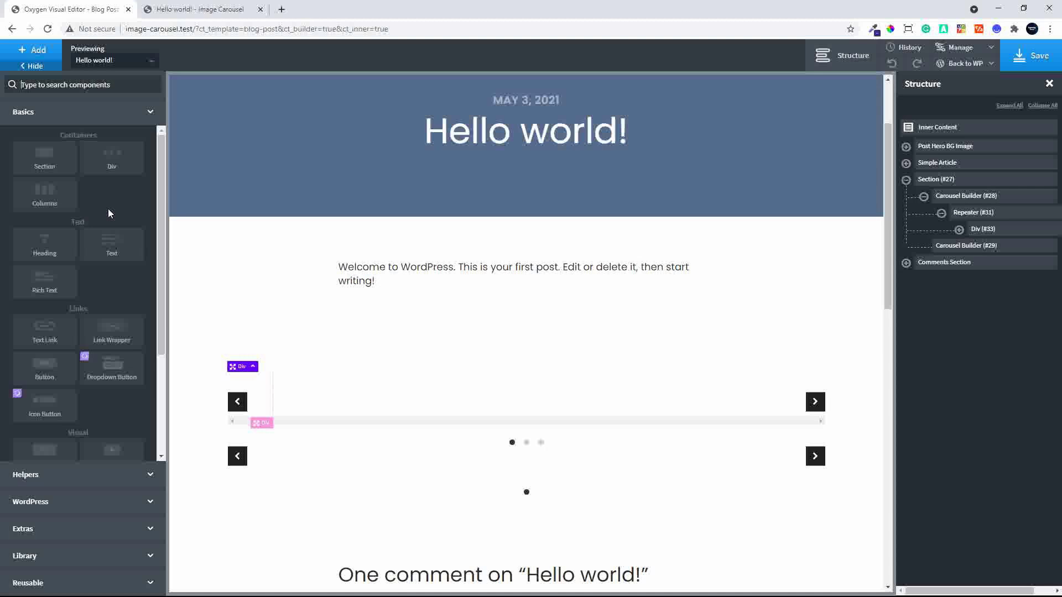
scroll(105, 354, "down", 3)
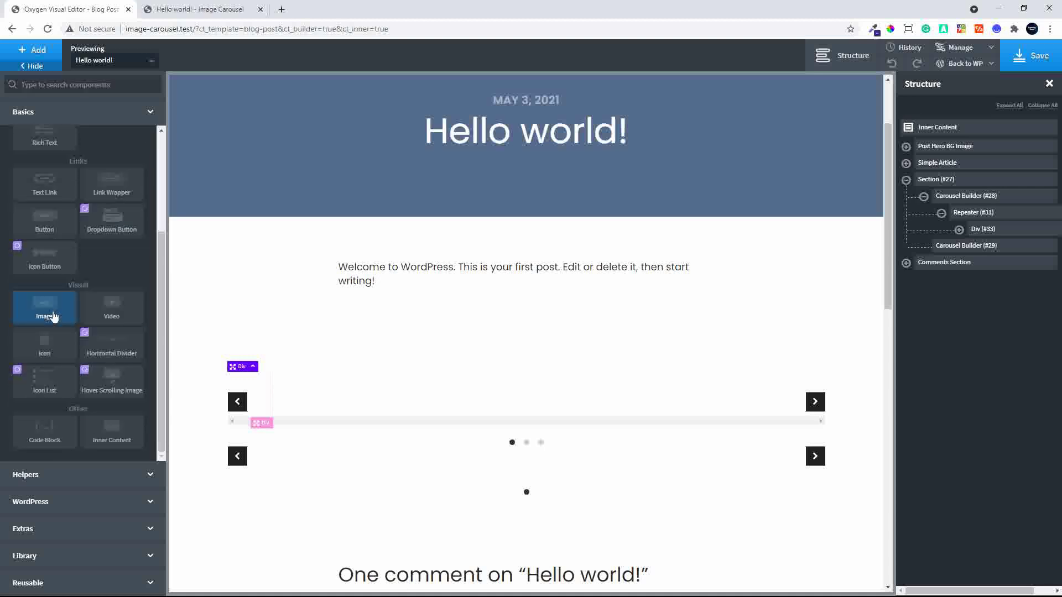
left_click(46, 310)
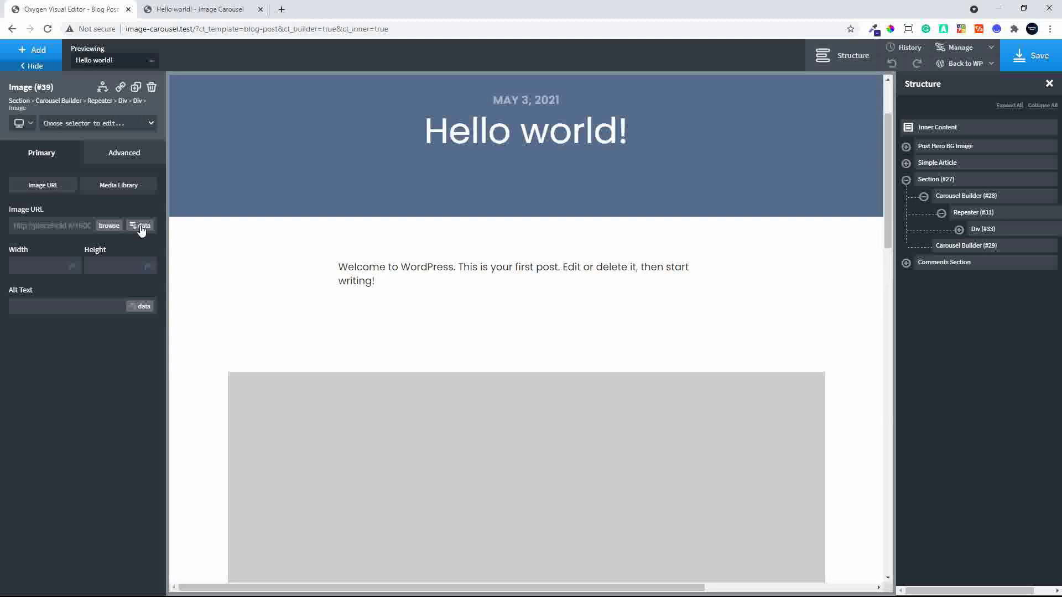
left_click(142, 227)
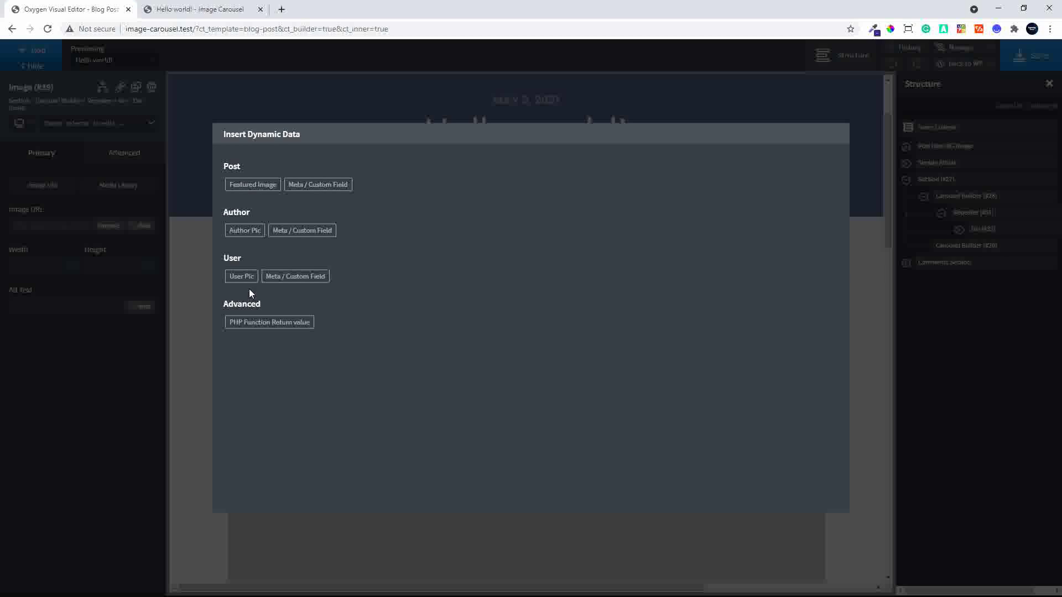
Step: Make Repeater #31 loop over the Upload Images ACF repeater field
left_click(498, 97)
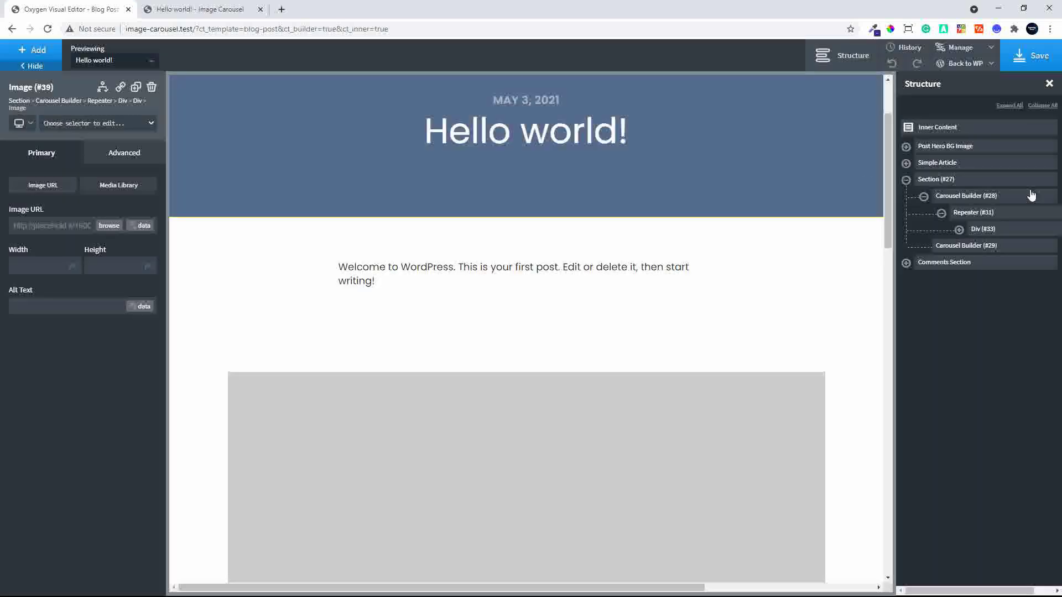
left_click(974, 212)
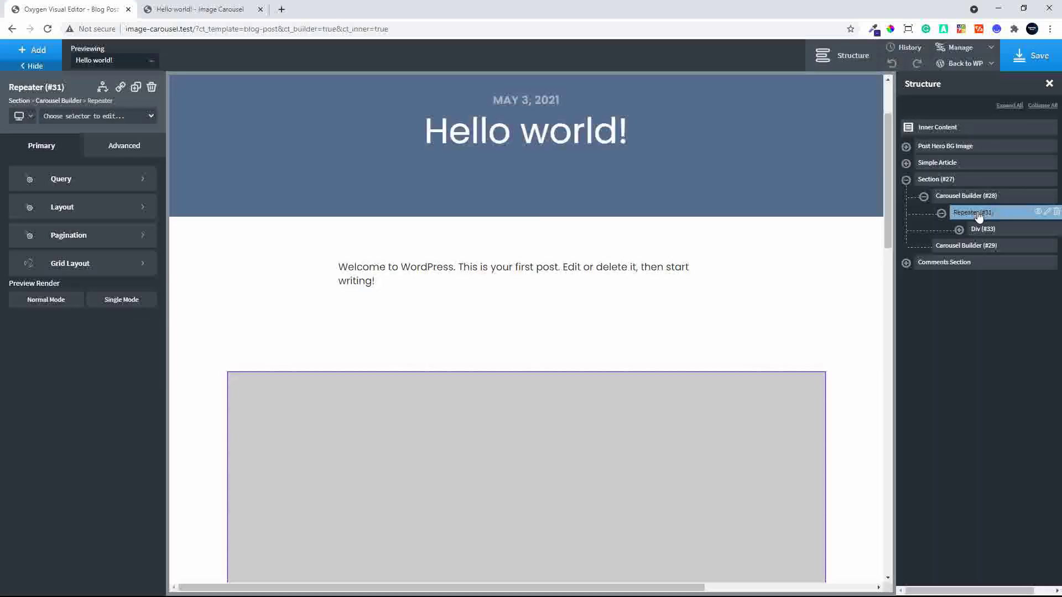
left_click(58, 179)
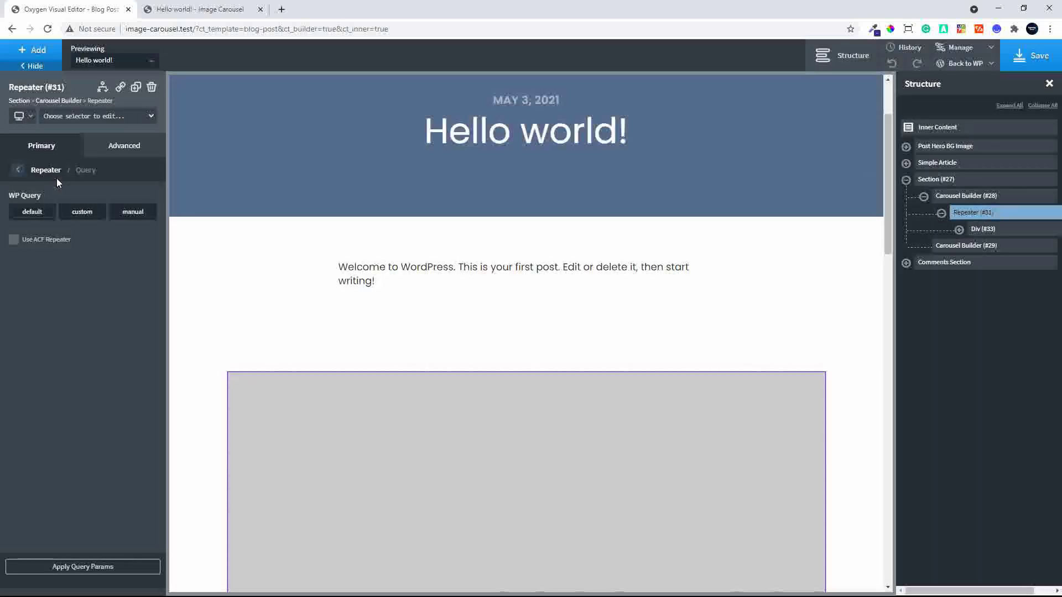
left_click(15, 240)
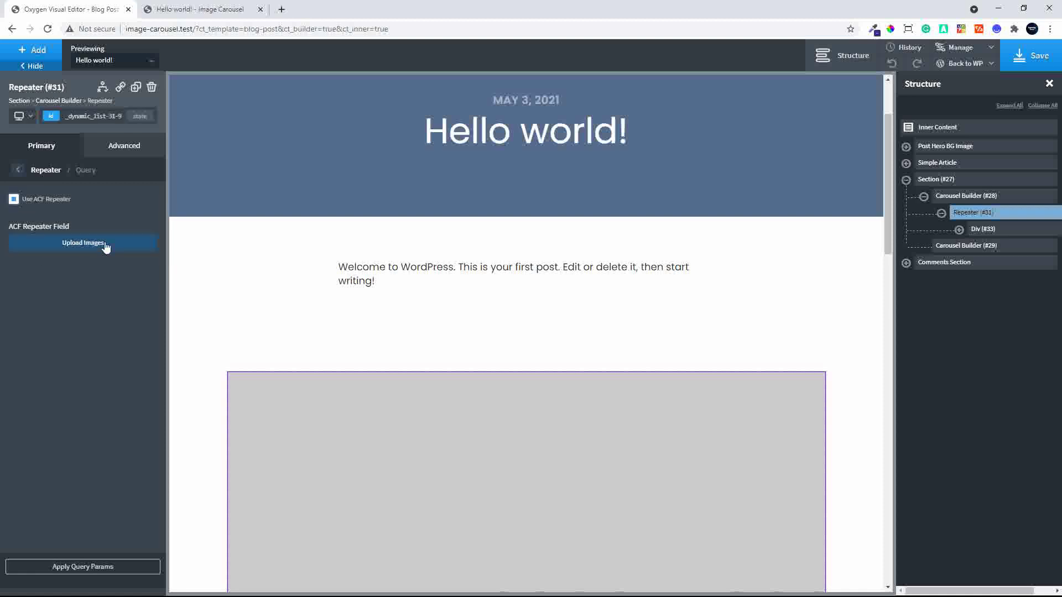
left_click(85, 568)
Step: Set Image #39's URL to the The Image repeater subfield
left_click(959, 229)
left_click(976, 247)
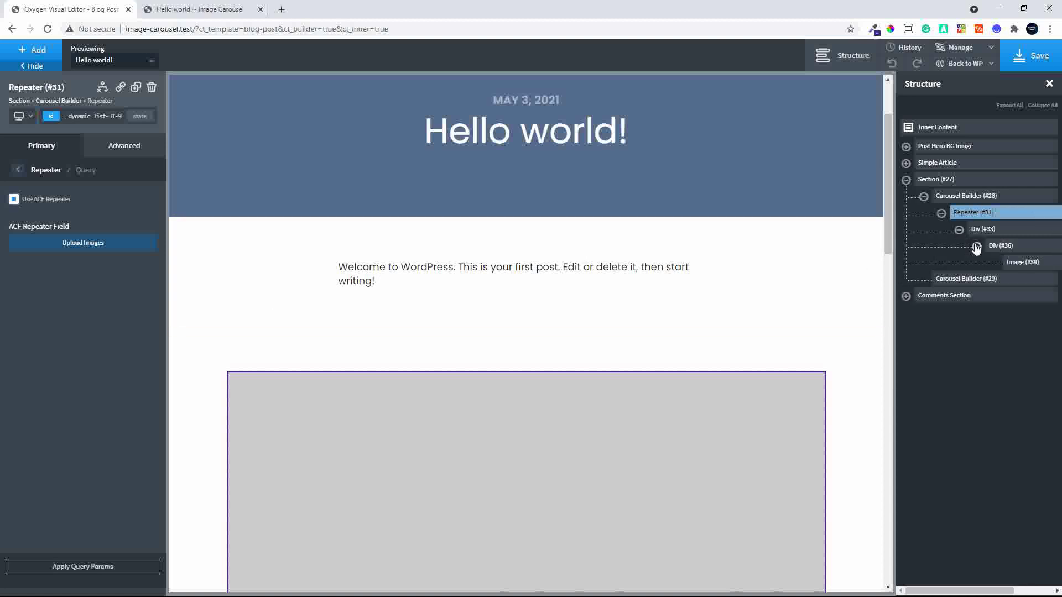
left_click(1023, 263)
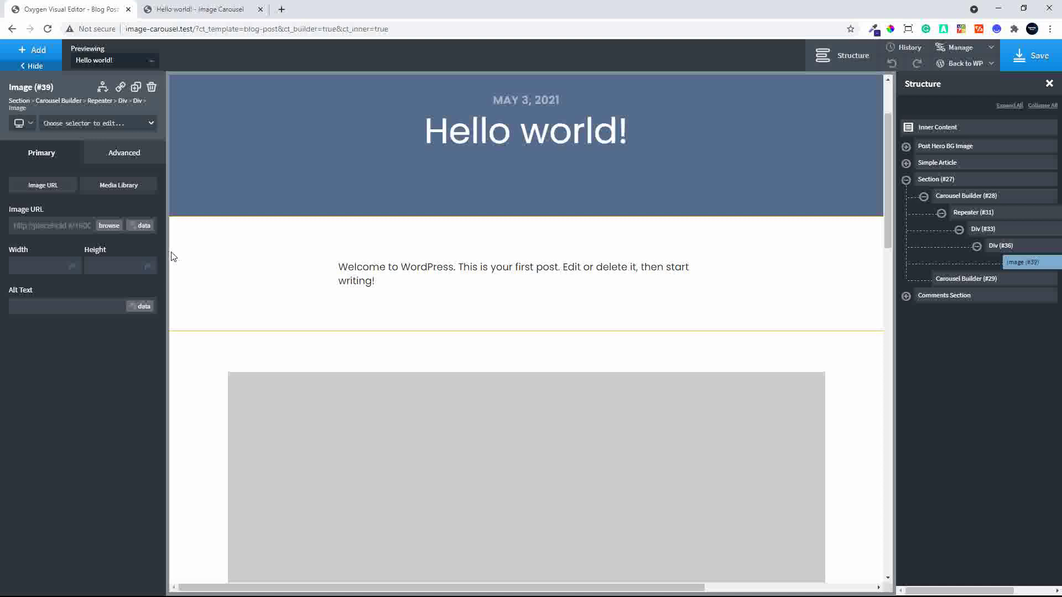
left_click(139, 226)
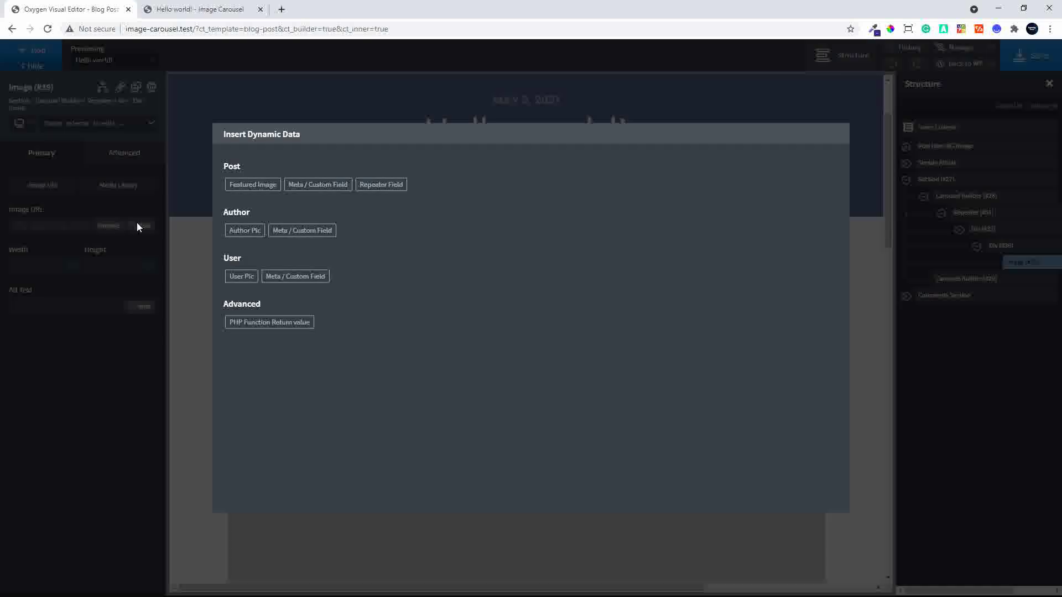
left_click(383, 185)
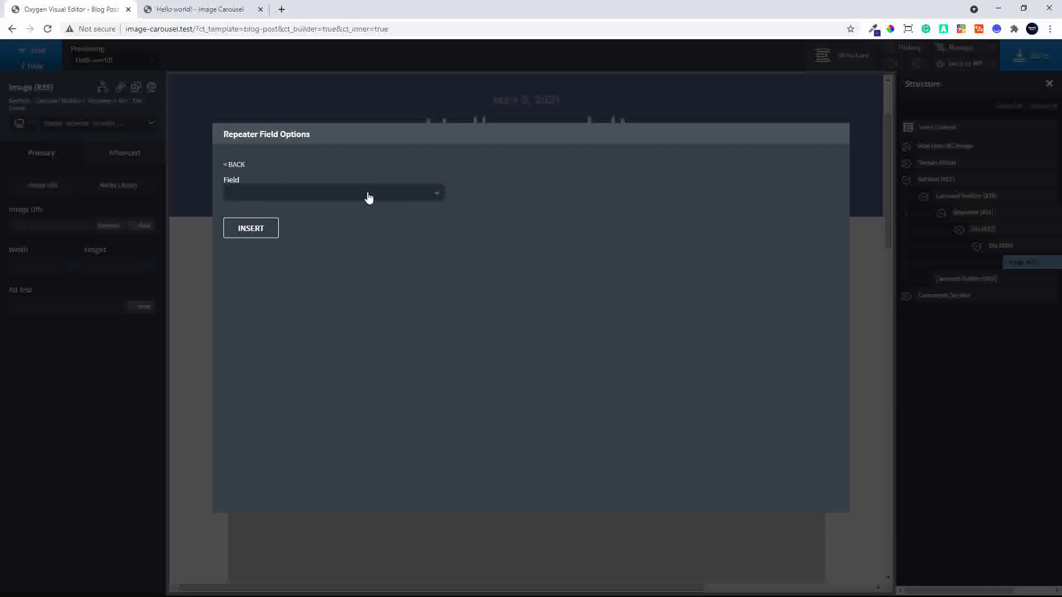
left_click(370, 193)
left_click(253, 213)
left_click(260, 232)
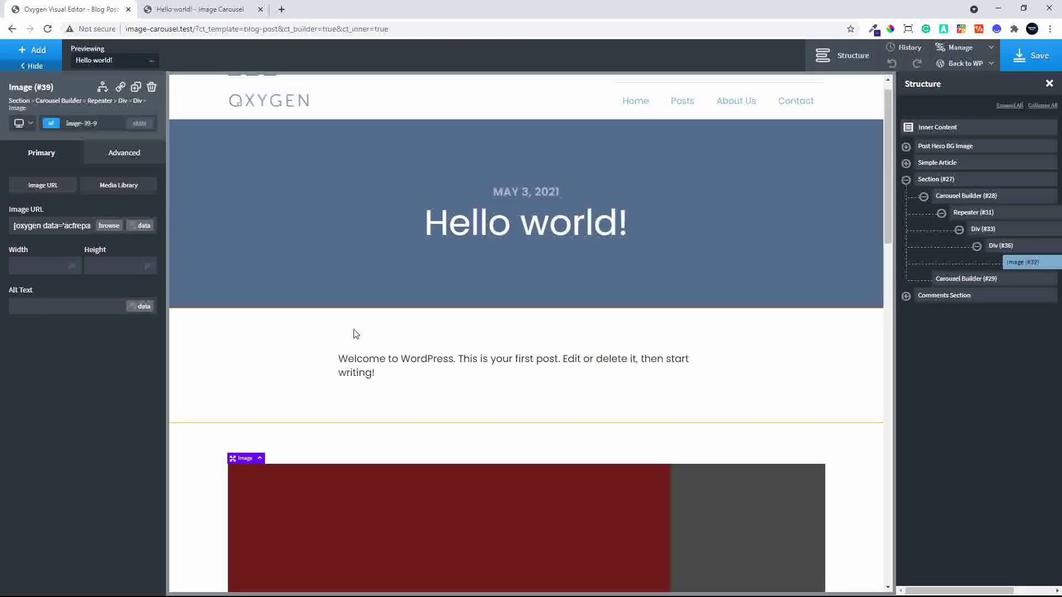
scroll(468, 403, "down", 14)
scroll(468, 405, "up", 7)
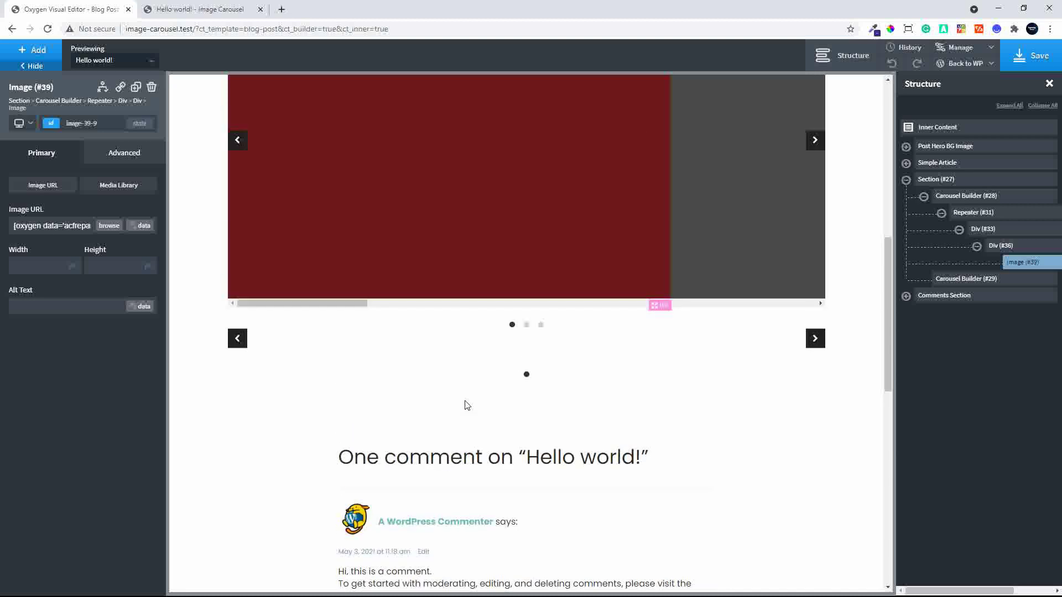
Step: Set the width of slide divs #36 and #33 to 100
scroll(466, 405, "up", 3)
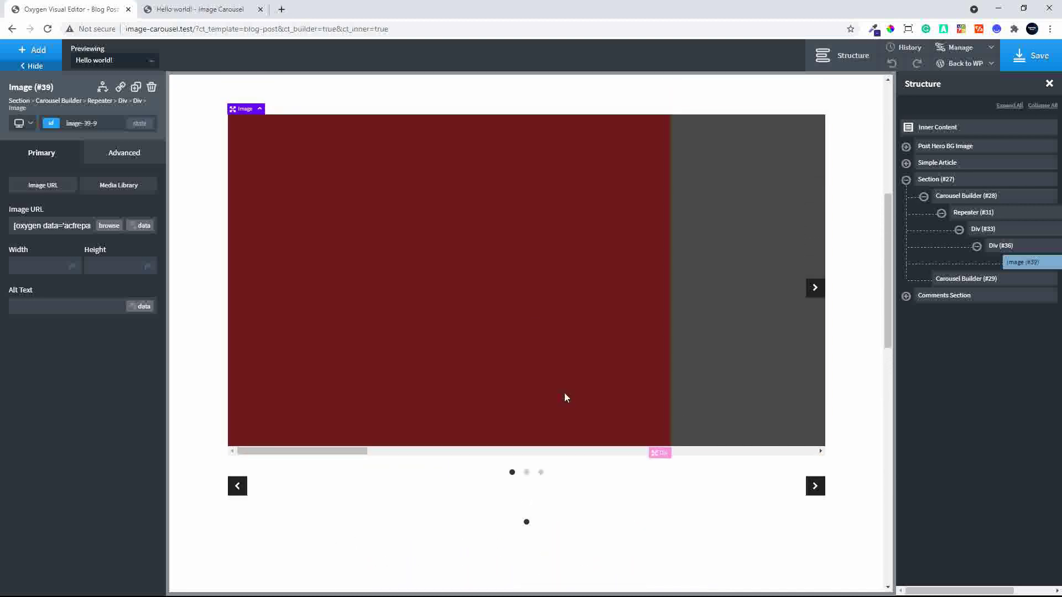
scroll(565, 397, "up", 1)
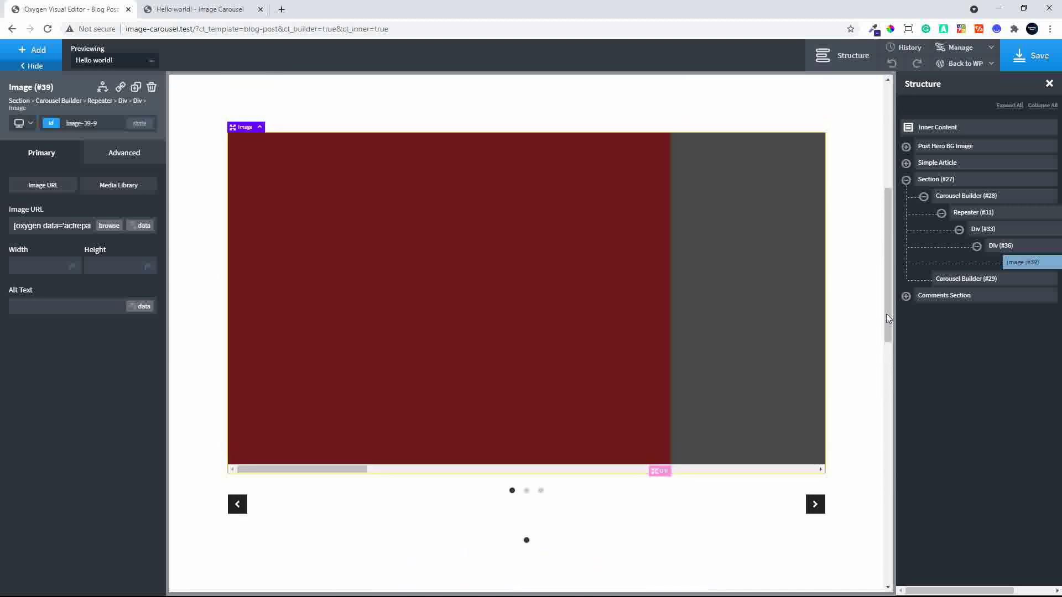
left_click(1007, 247)
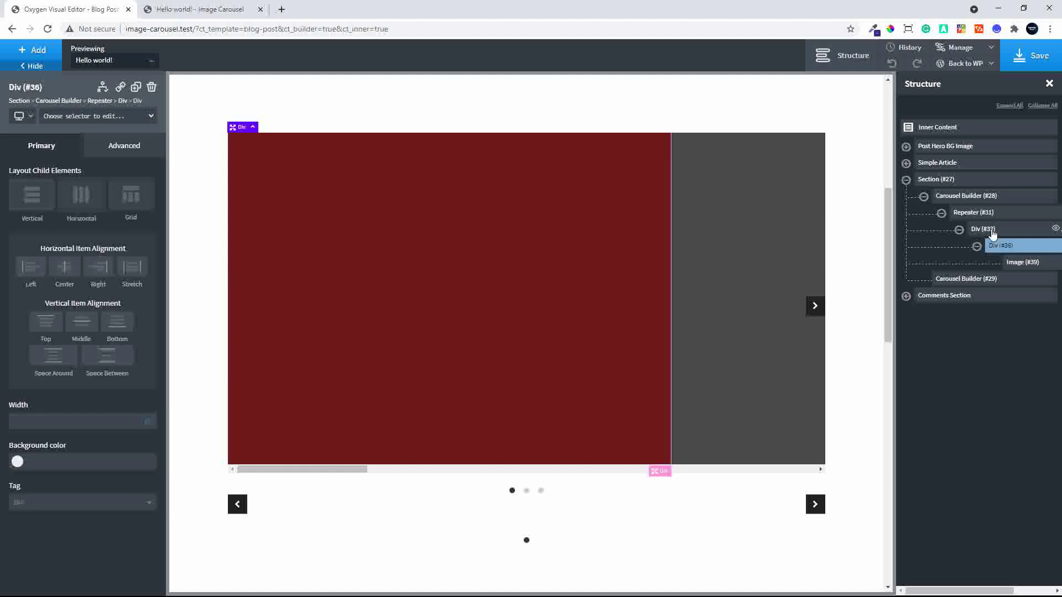
left_click(149, 421)
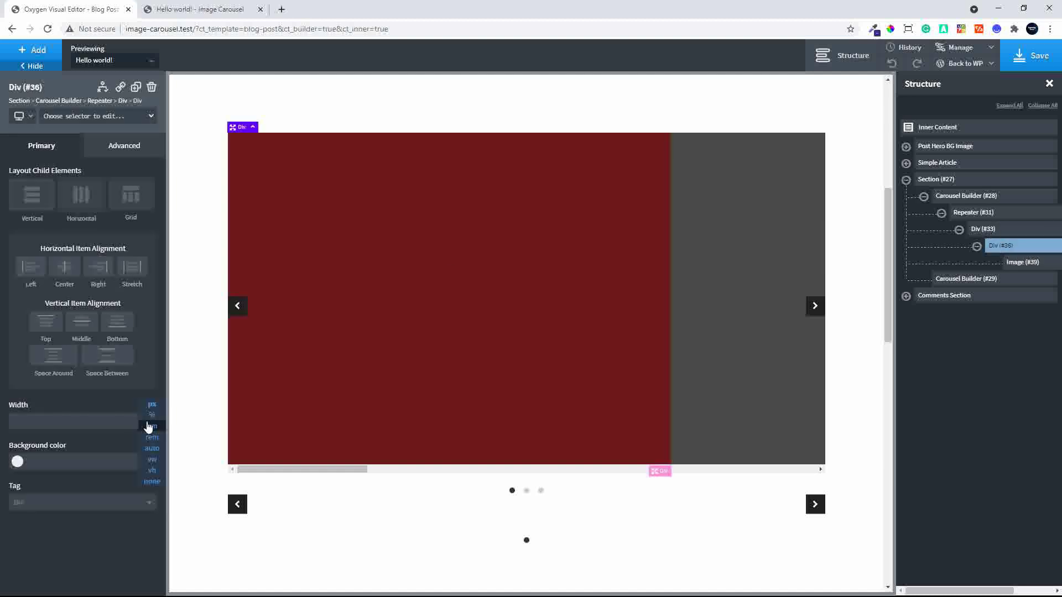
left_click(103, 428)
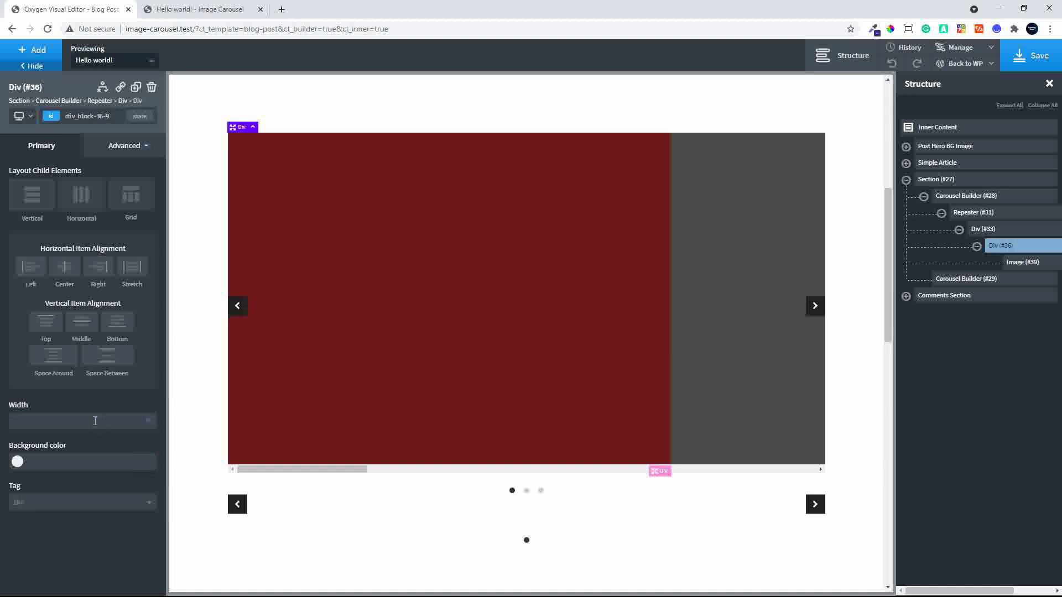
type("100")
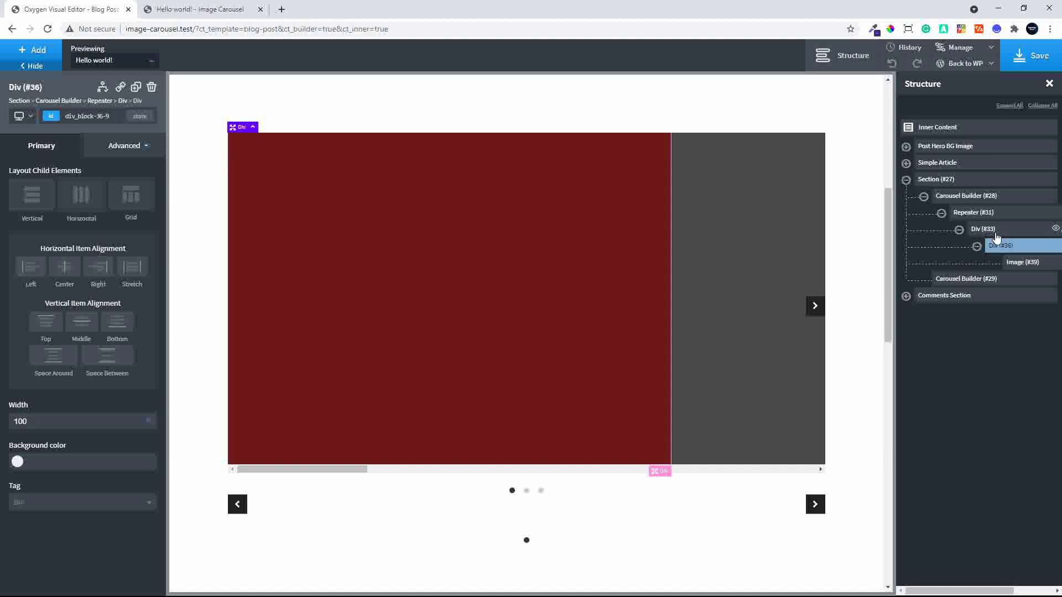
left_click(997, 231)
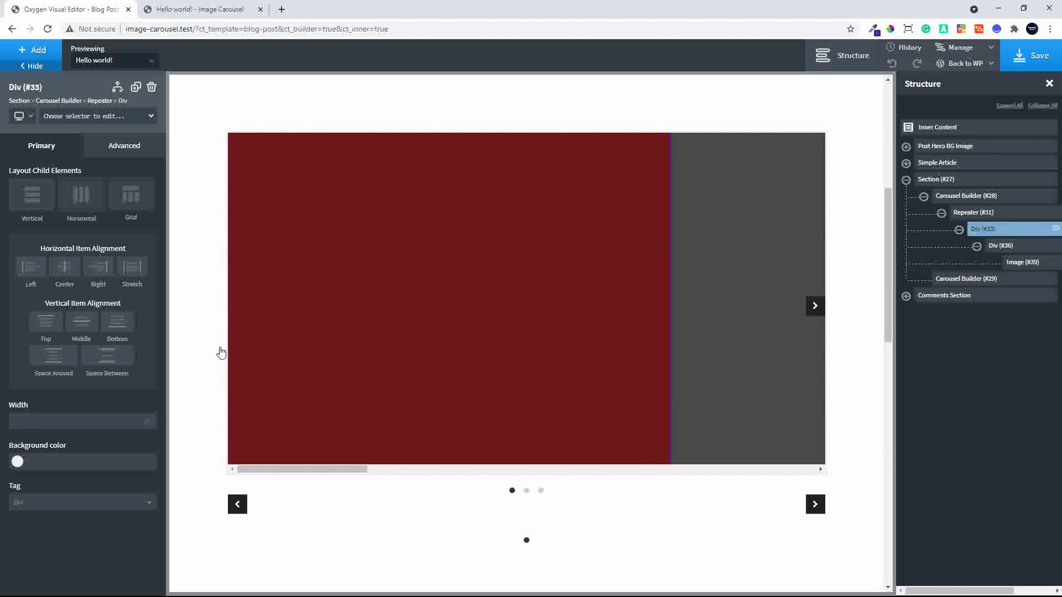
left_click(69, 420)
type("100")
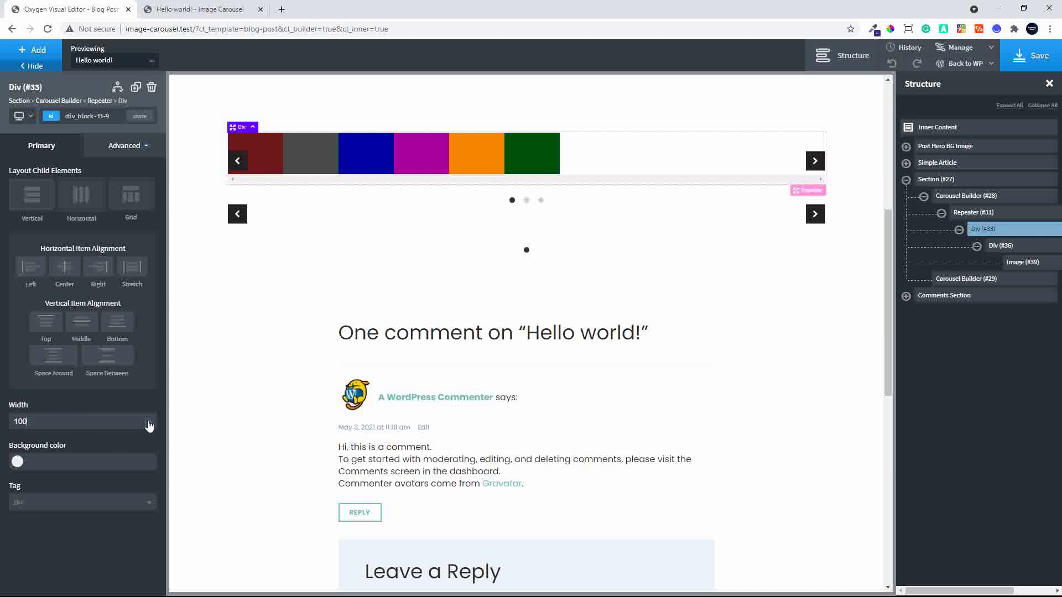
left_click(150, 425)
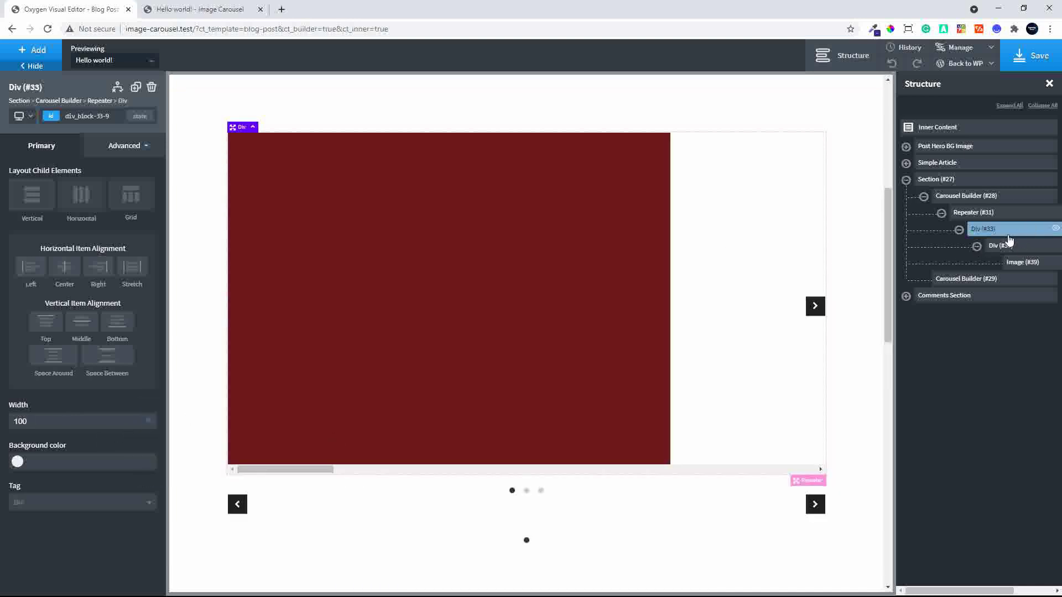
Step: Centre items horizontally in both Div #33 and Div #36
left_click(63, 269)
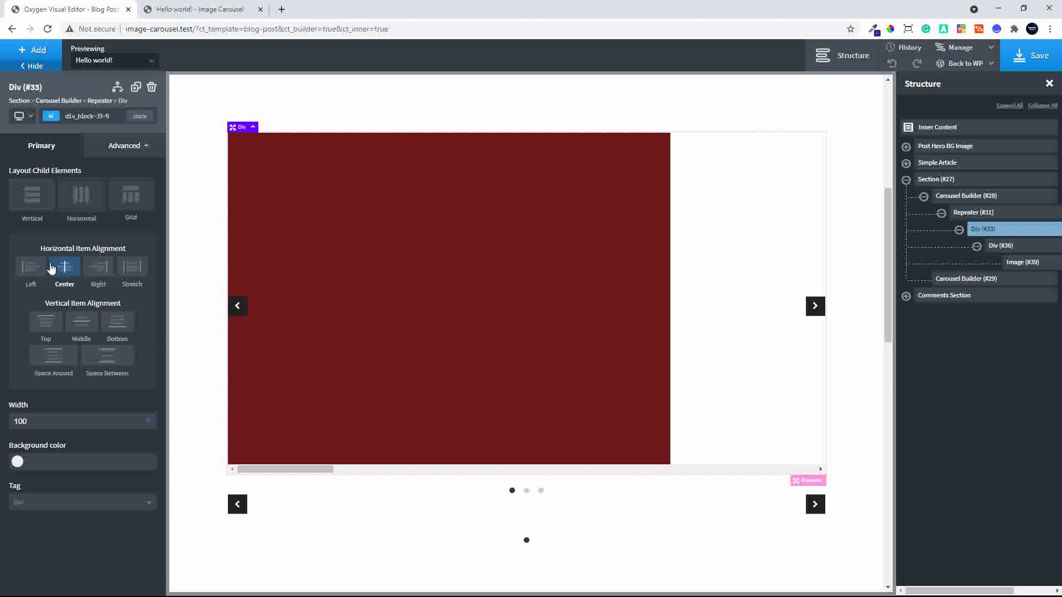
left_click(995, 247)
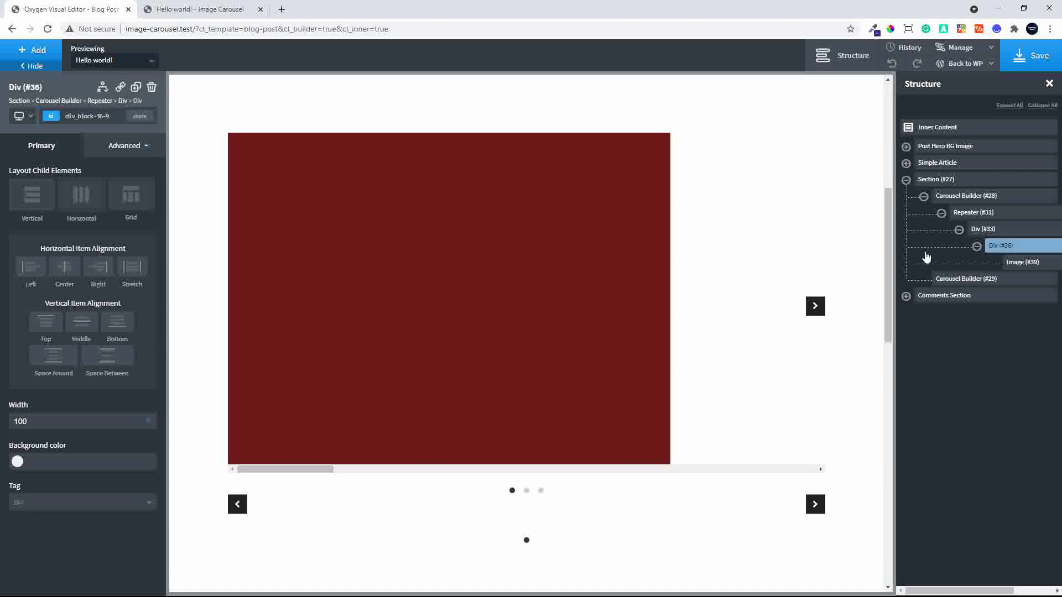
left_click(63, 266)
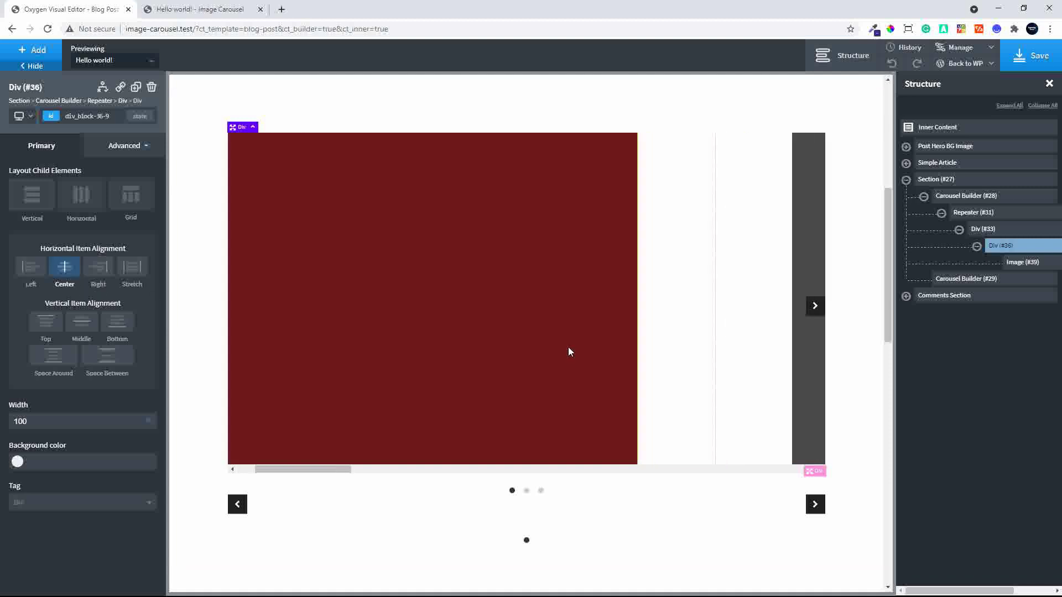
scroll(588, 352, "right", 5)
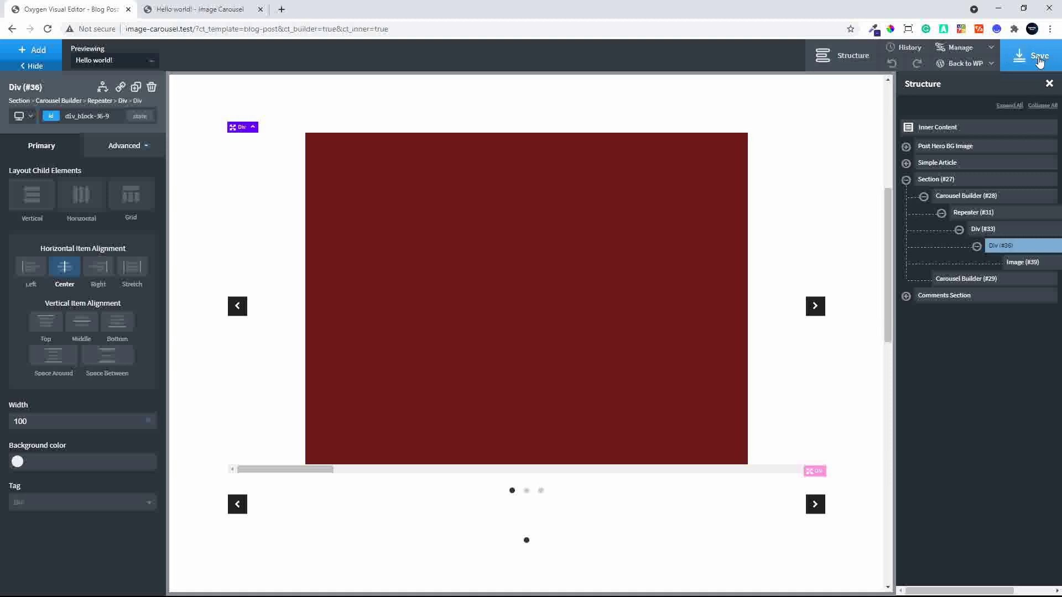
Step: Save the template and reload the Hello world! post
left_click(1039, 57)
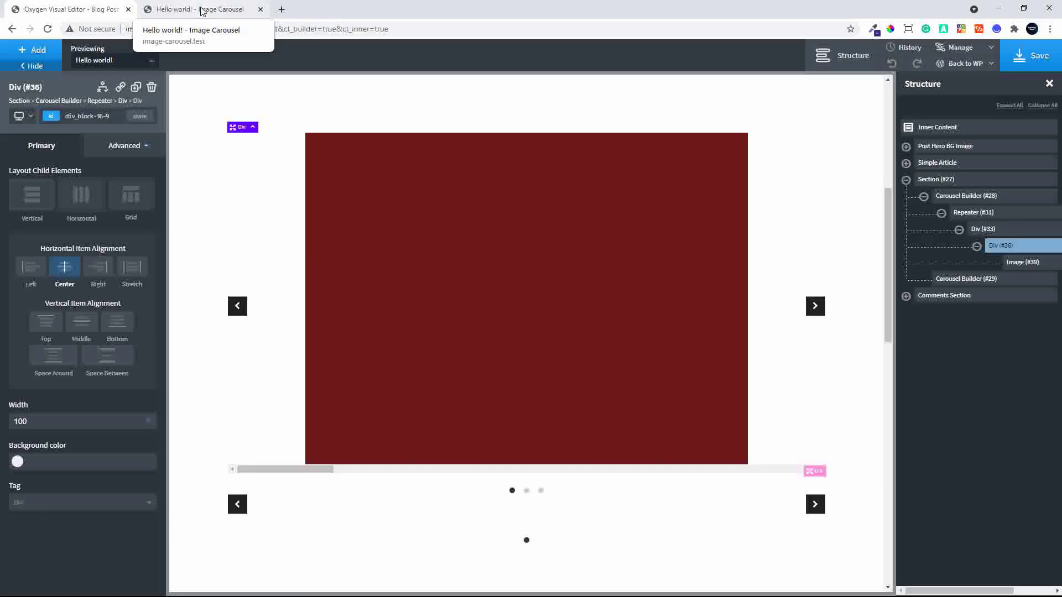
left_click(201, 10)
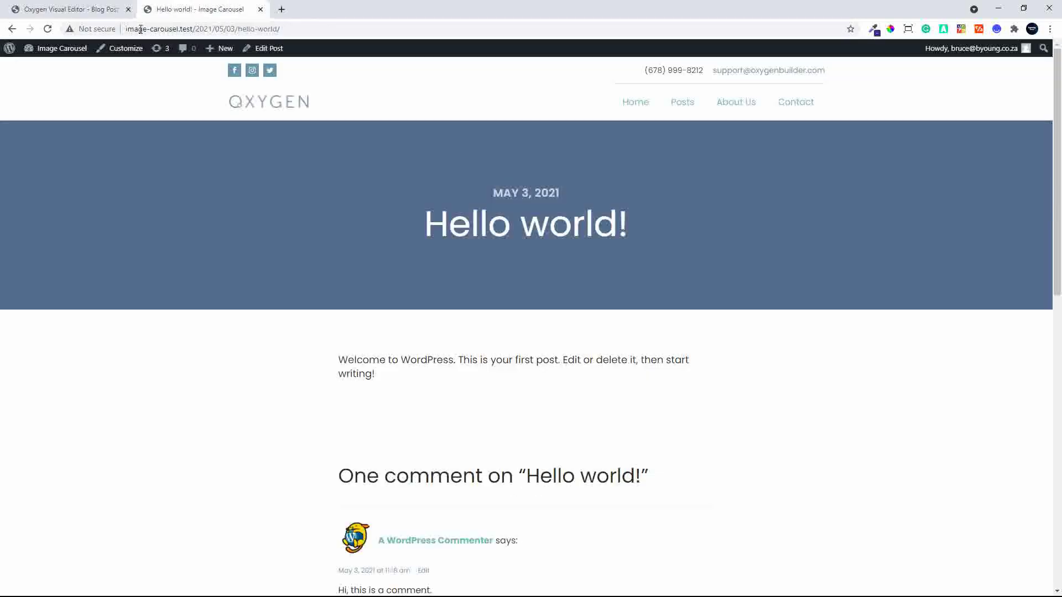
left_click(47, 28)
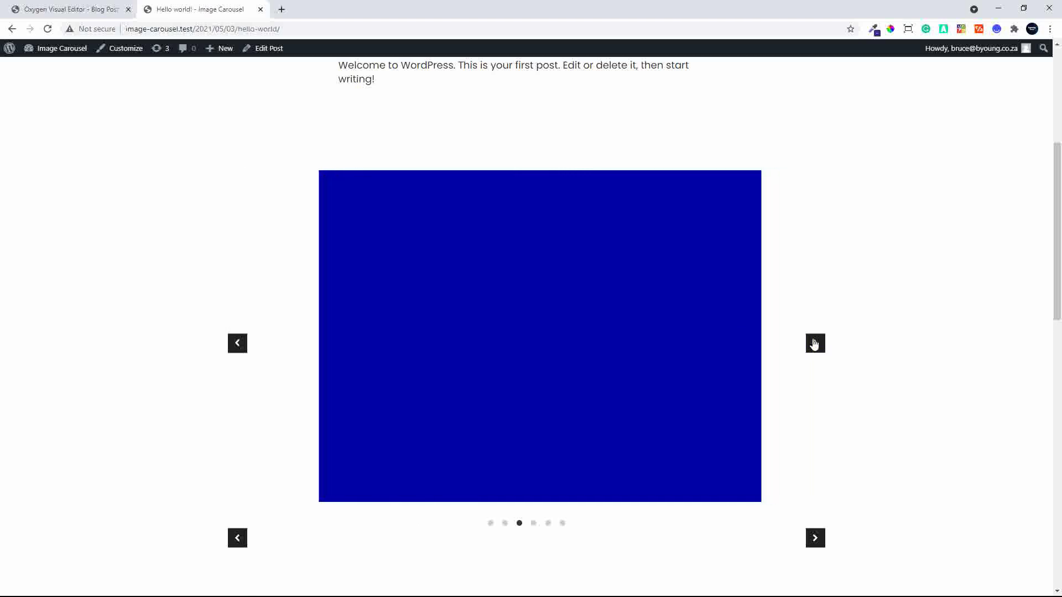
Step: Step the main carousel forward three slides, then back to the first red slide
left_click(813, 344)
left_click(814, 344)
left_click(813, 344)
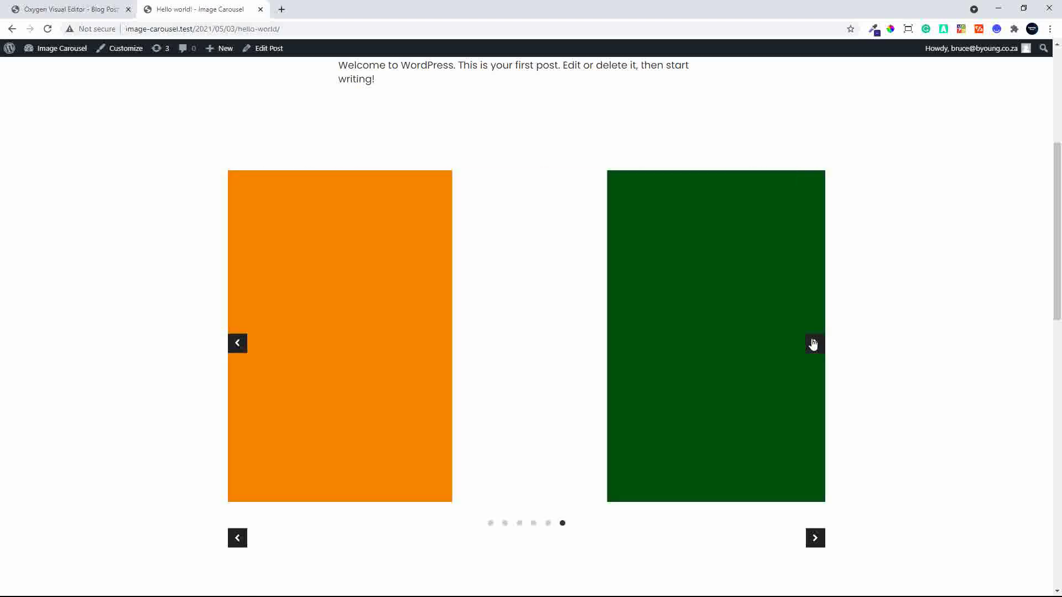
left_click(236, 346)
left_click(236, 347)
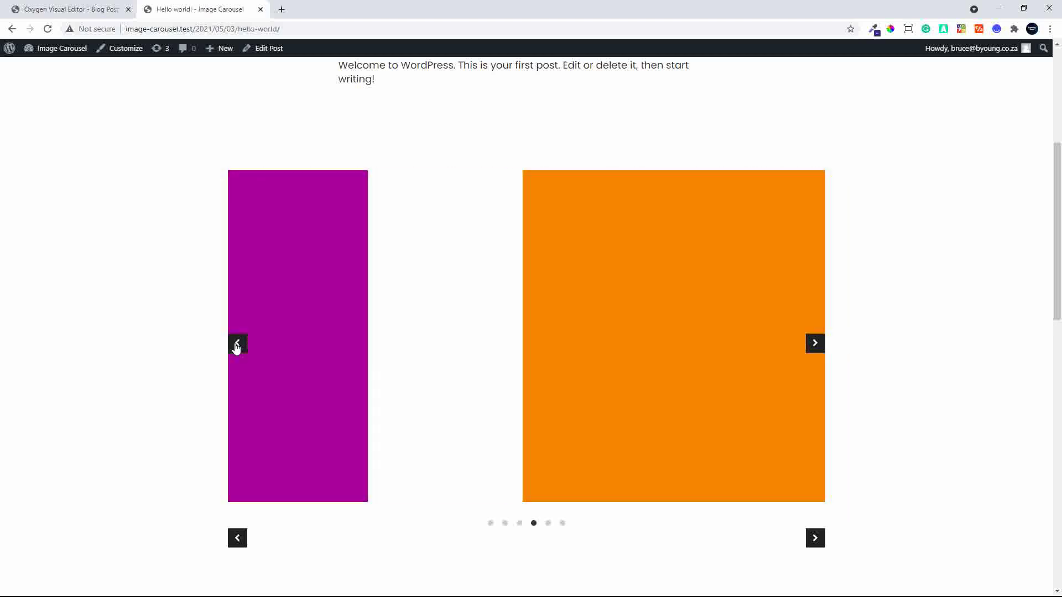
left_click(236, 347)
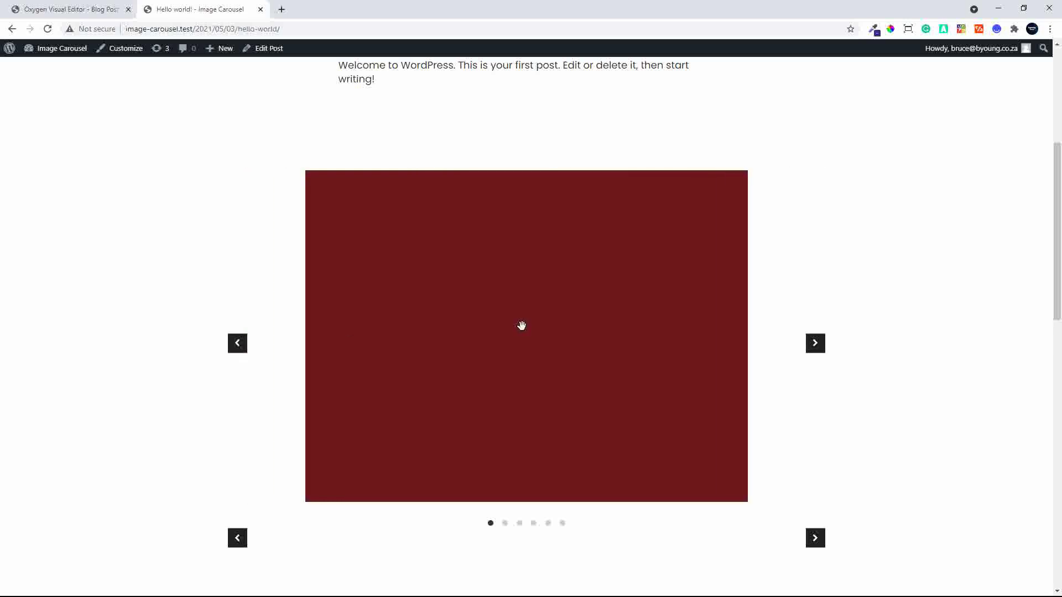
Step: Set the lower Carousel Builder #29's content source to Repeater
left_click(89, 10)
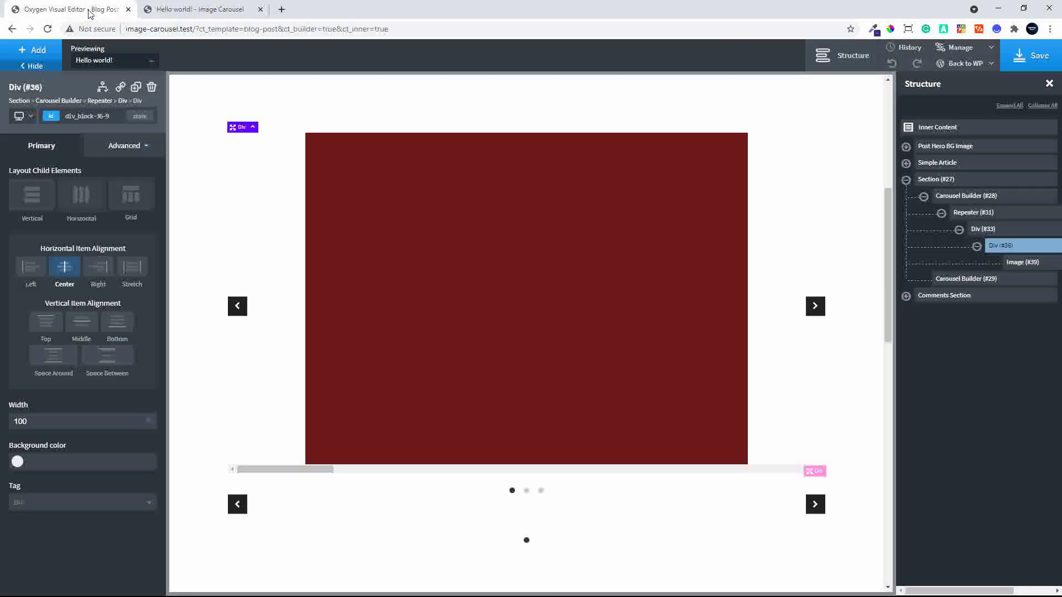
scroll(562, 468, "up", 1)
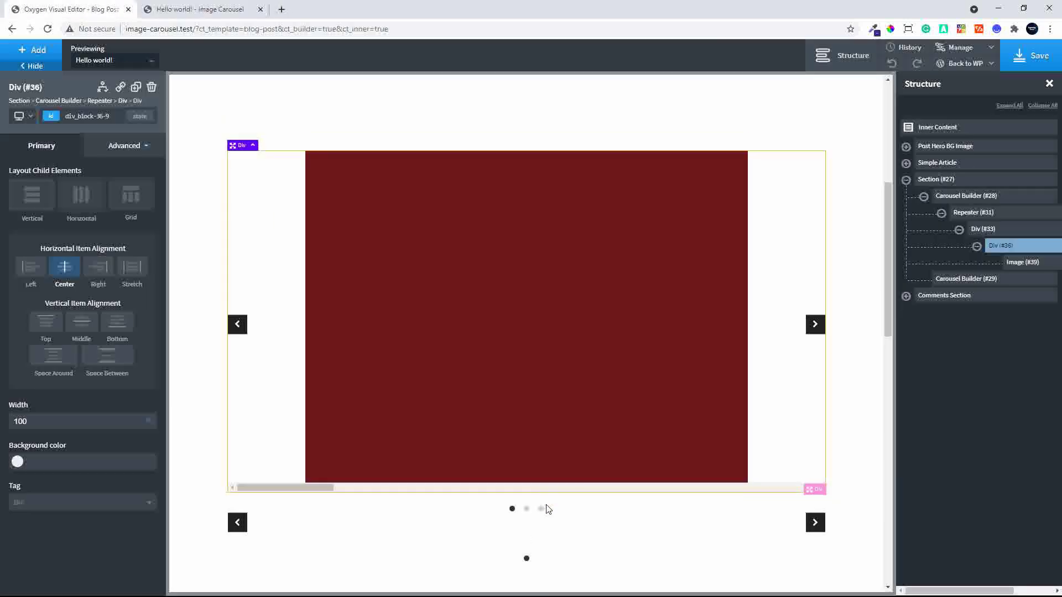
left_click(594, 531)
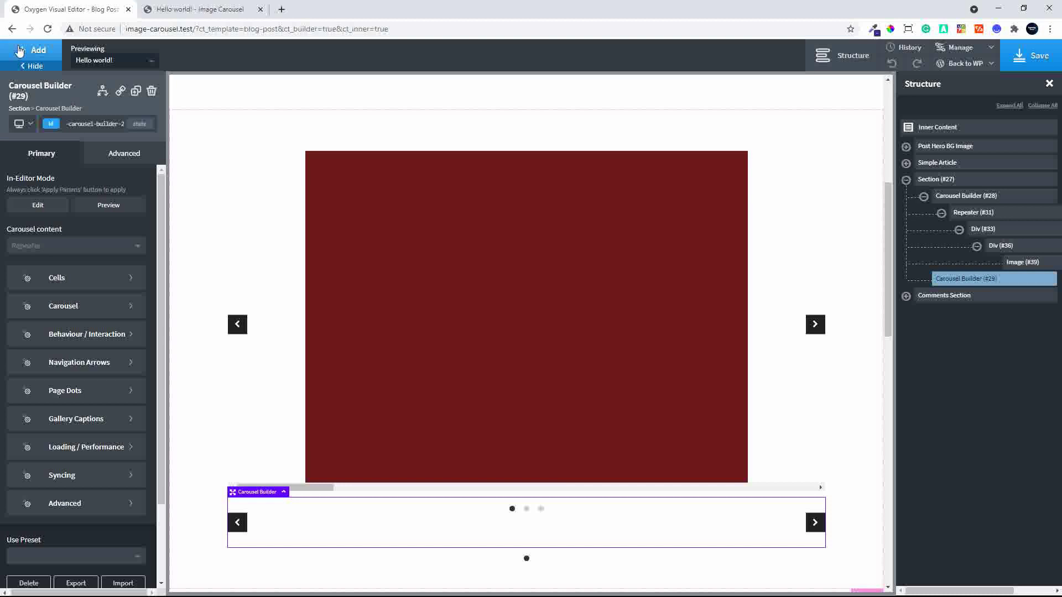
left_click(52, 248)
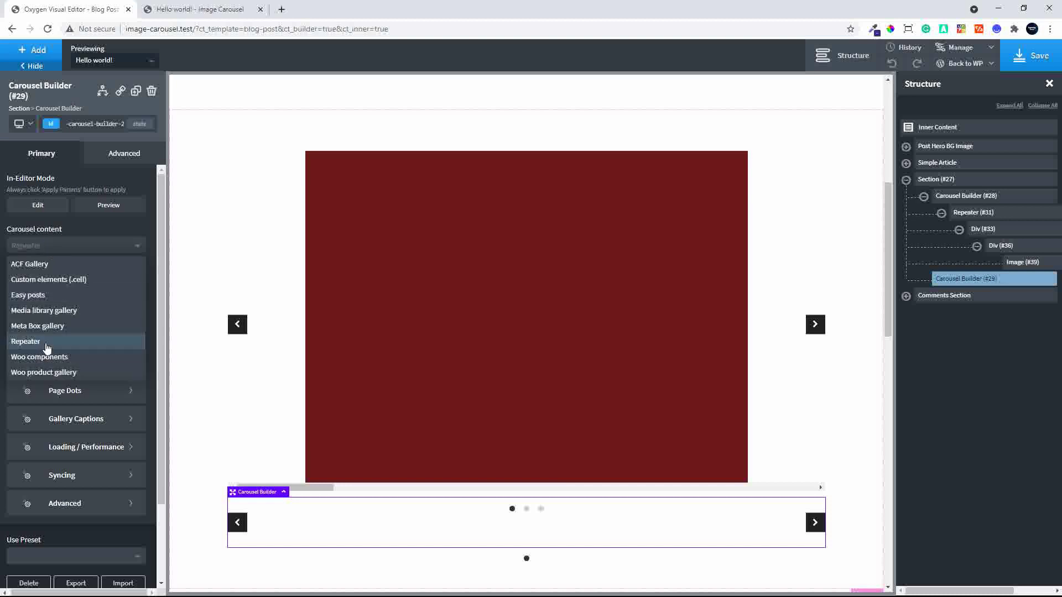
left_click(47, 344)
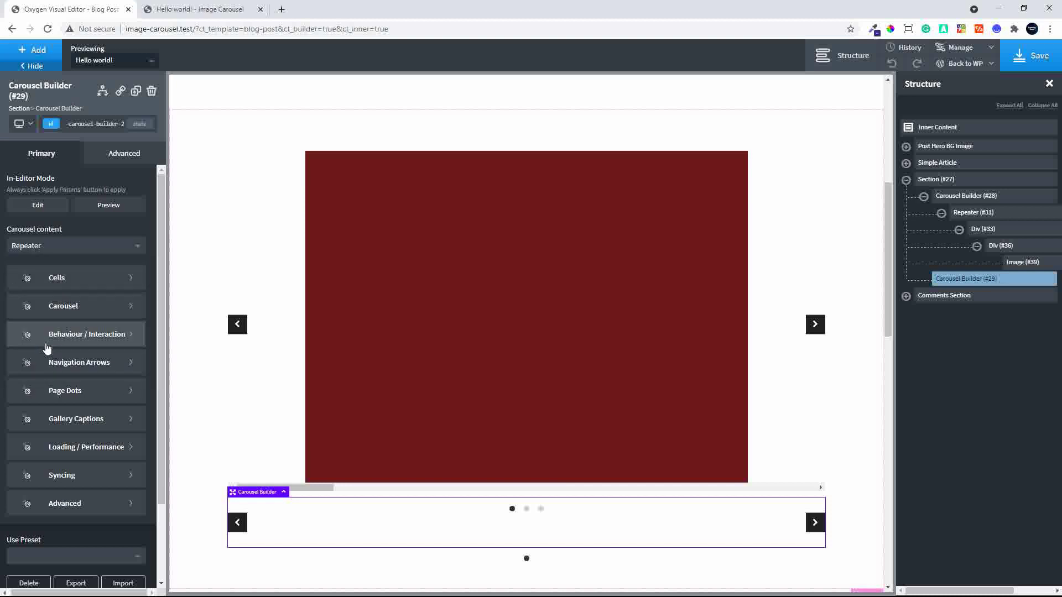
Step: Add a Repeater to the lower carousel looping over the Upload Images ACF field
left_click(29, 51)
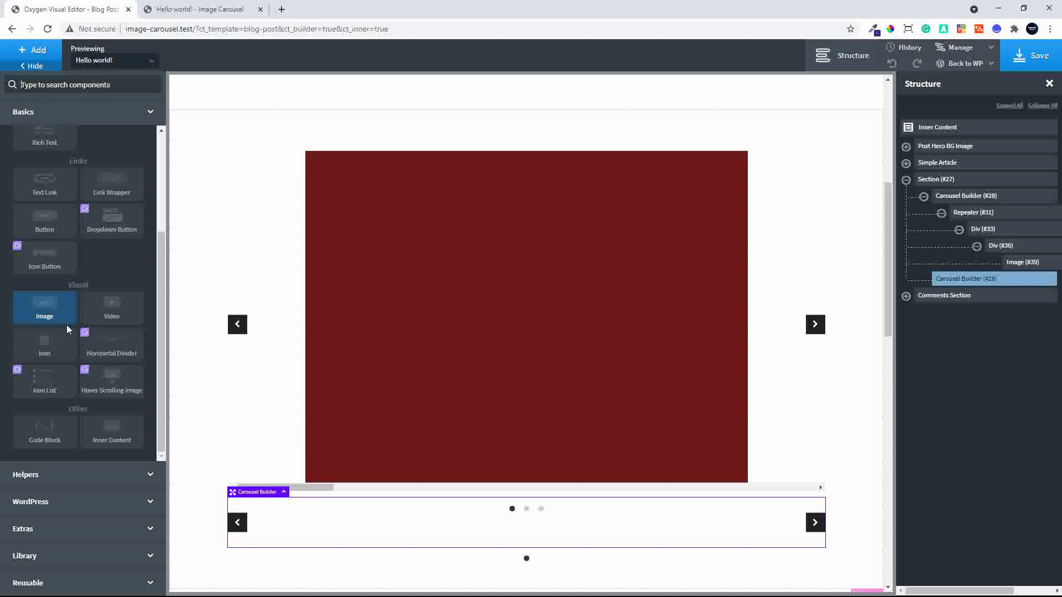
left_click(67, 485)
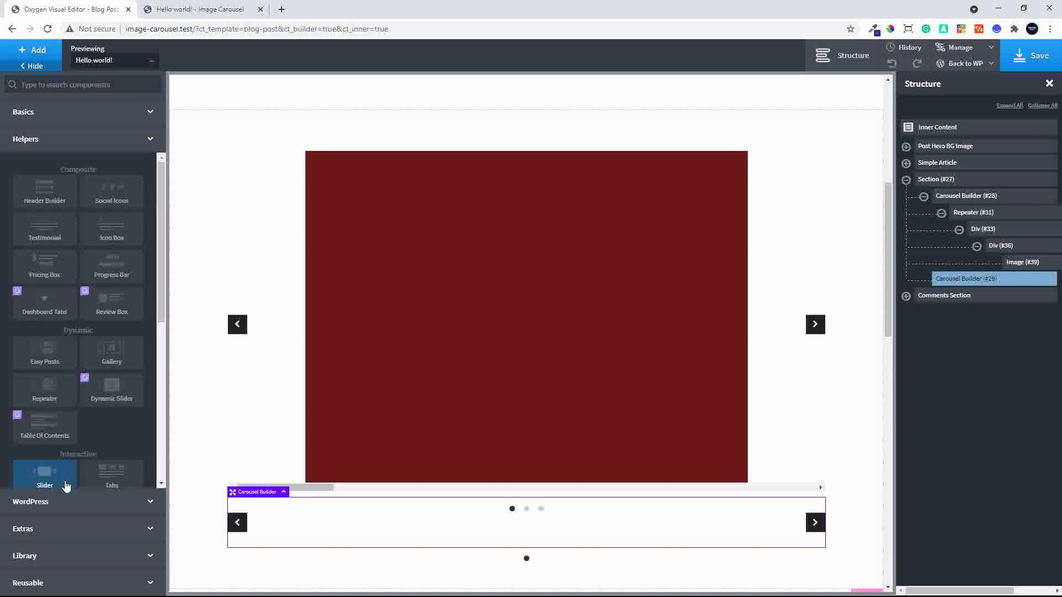
left_click(50, 404)
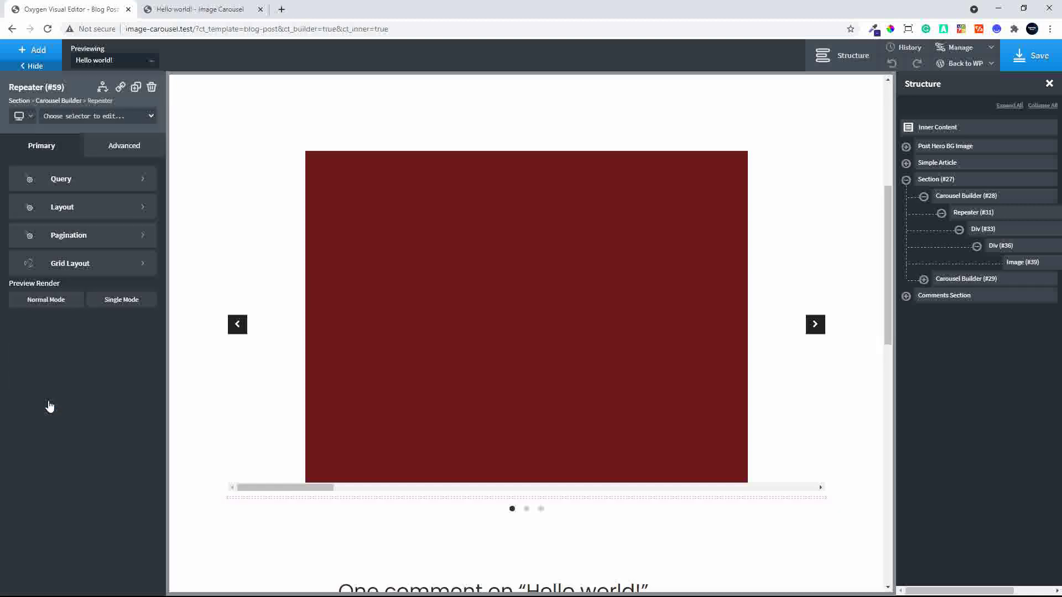
left_click(924, 282)
left_click(75, 180)
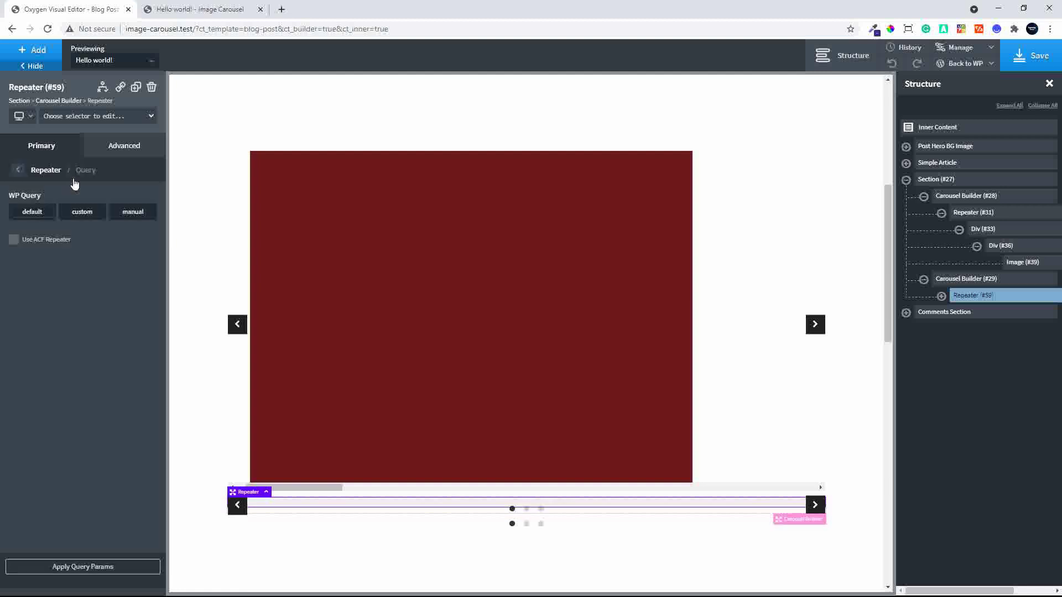
left_click(14, 240)
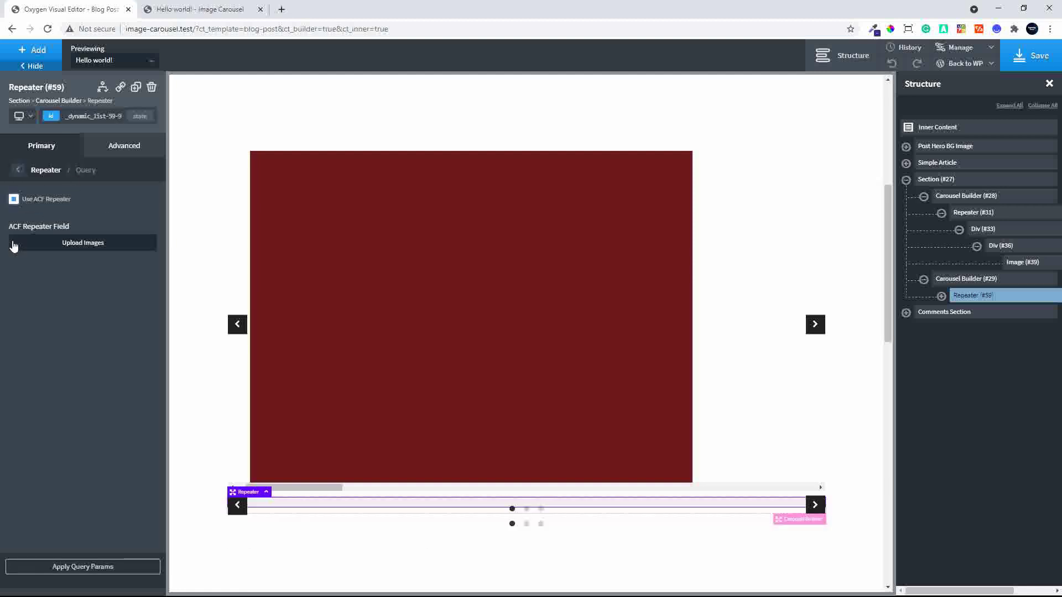
left_click(83, 243)
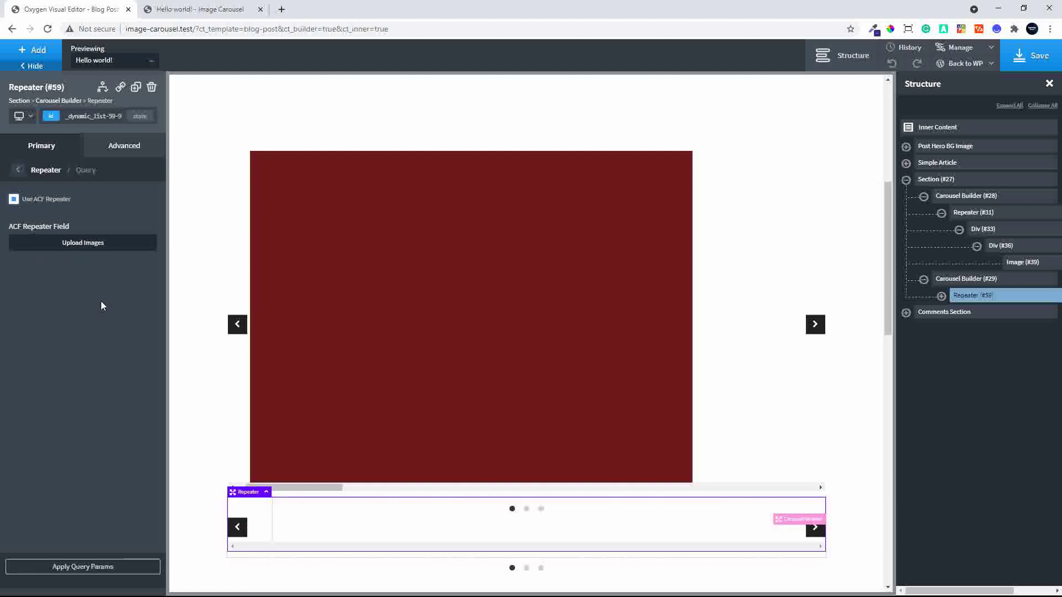
left_click(98, 569)
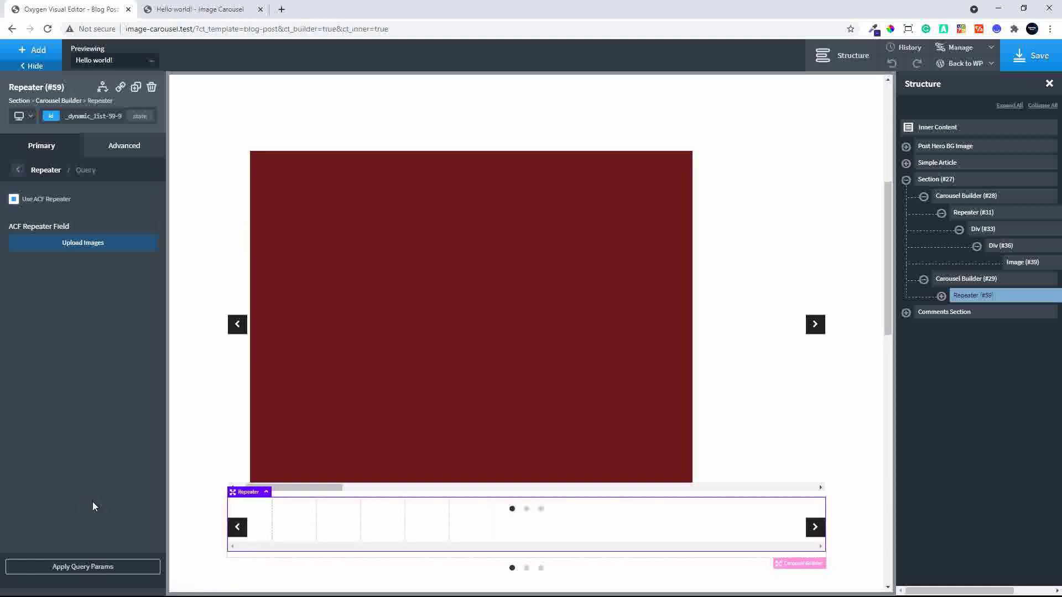
Step: Add a new Div inside the repeater's Div #61
left_click(941, 296)
left_click(984, 312)
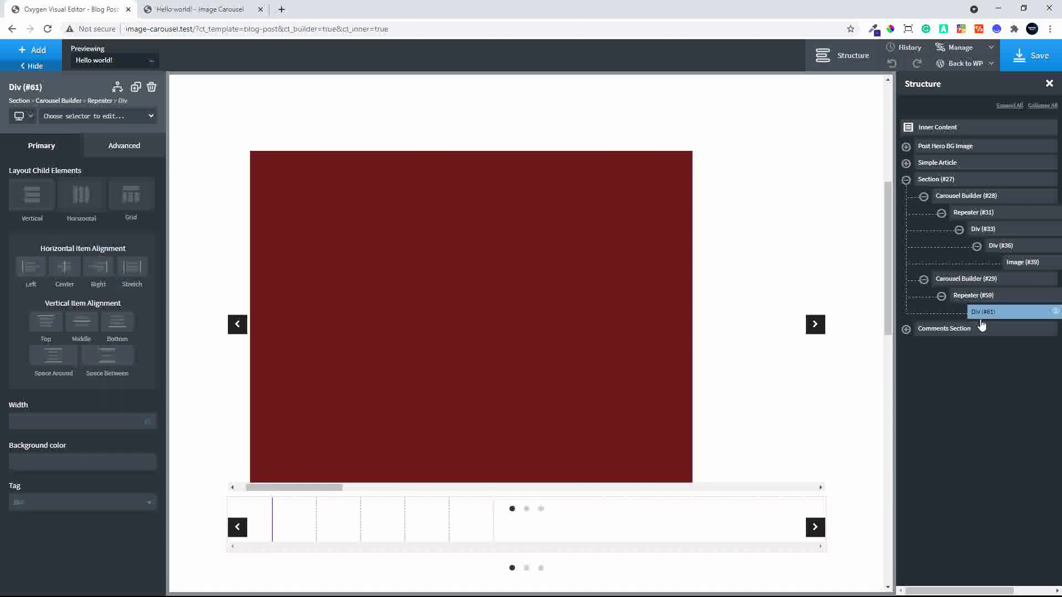
left_click(35, 52)
left_click(99, 113)
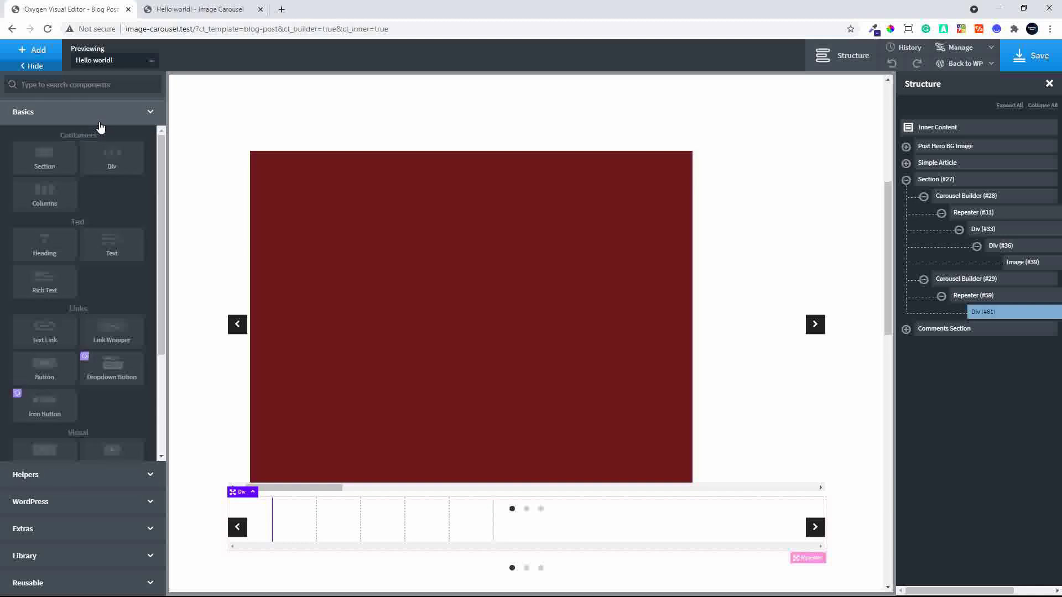
left_click(110, 166)
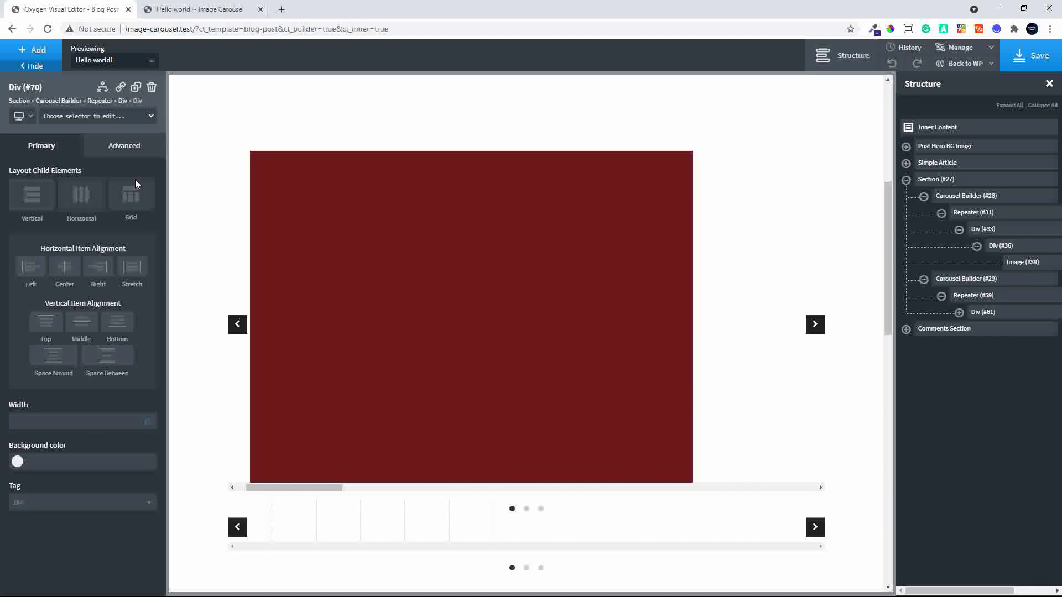
left_click(959, 312)
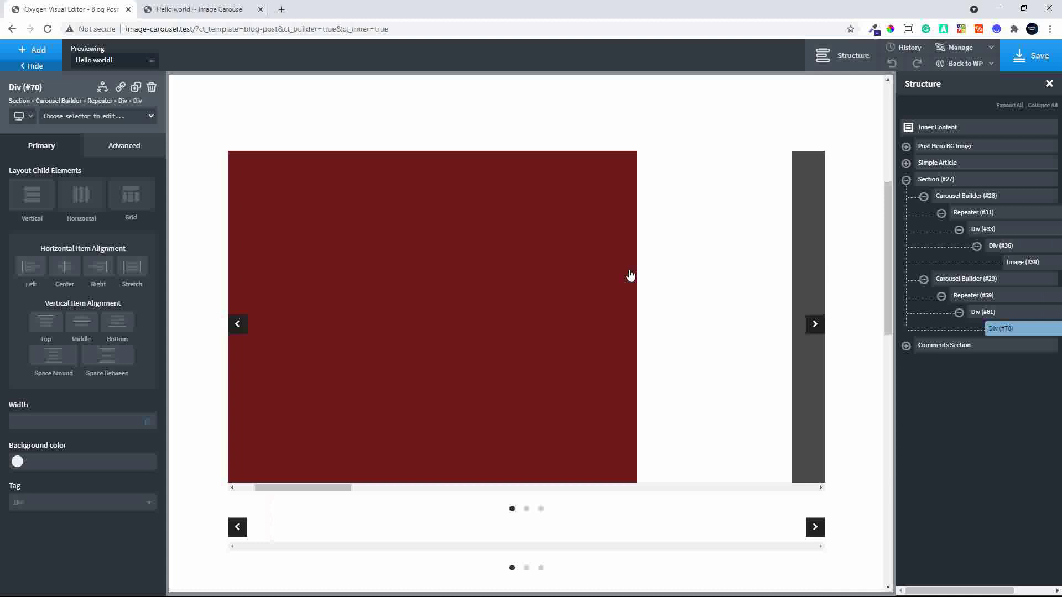
Step: Add an Image in the new div with its URL from The Image repeater subfield
left_click(33, 53)
scroll(83, 332, "down", 3)
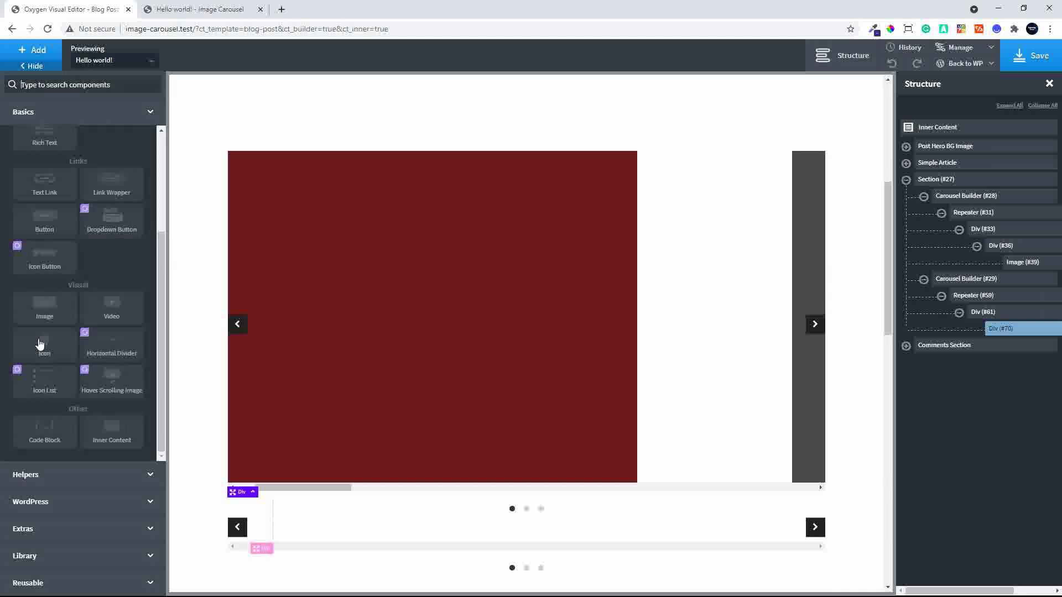
left_click(43, 313)
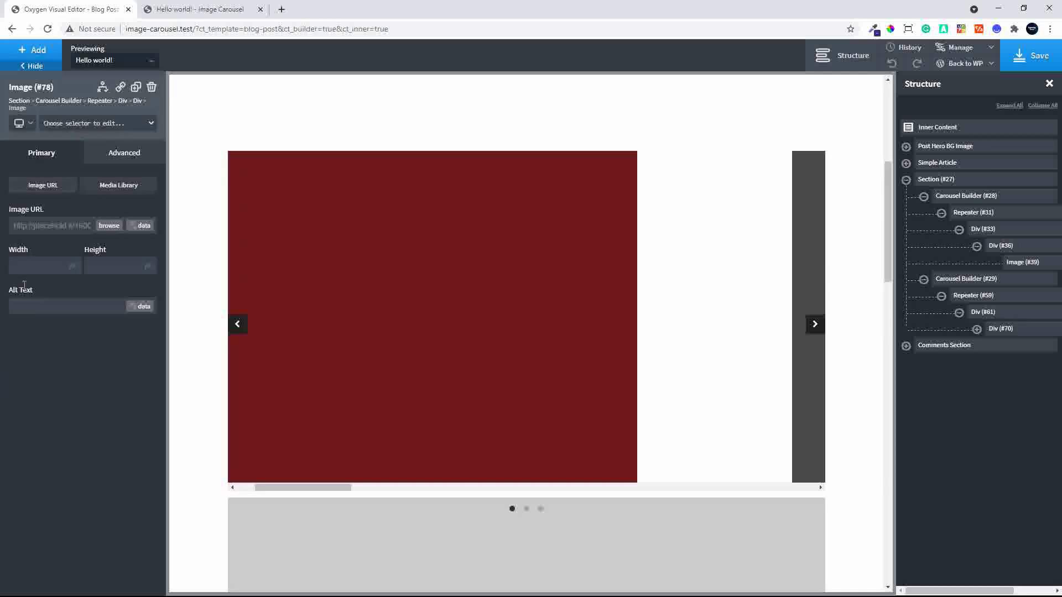
left_click(142, 225)
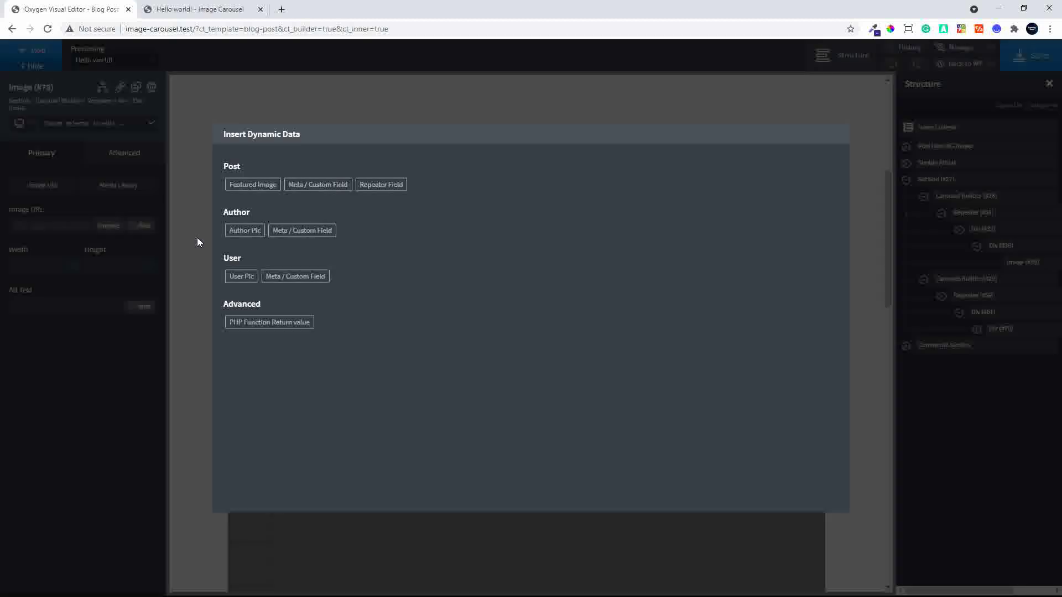
left_click(386, 187)
left_click(390, 195)
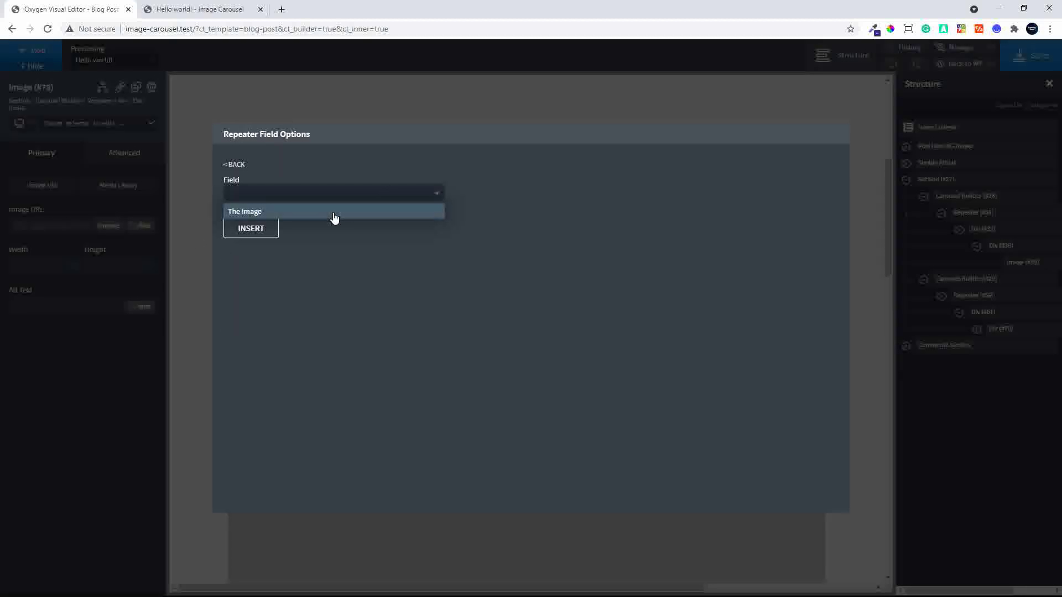
left_click(255, 212)
left_click(242, 229)
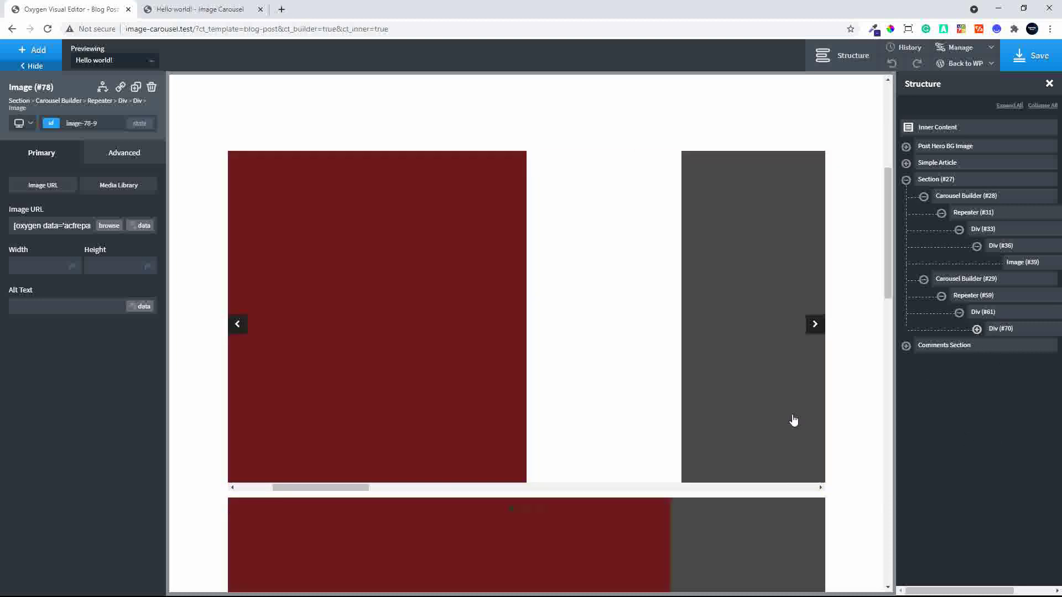
Step: Set the thumbnail carousel's cell width mode to a number of visible cells
scroll(481, 412, "down", 4)
scroll(565, 426, "down", 1)
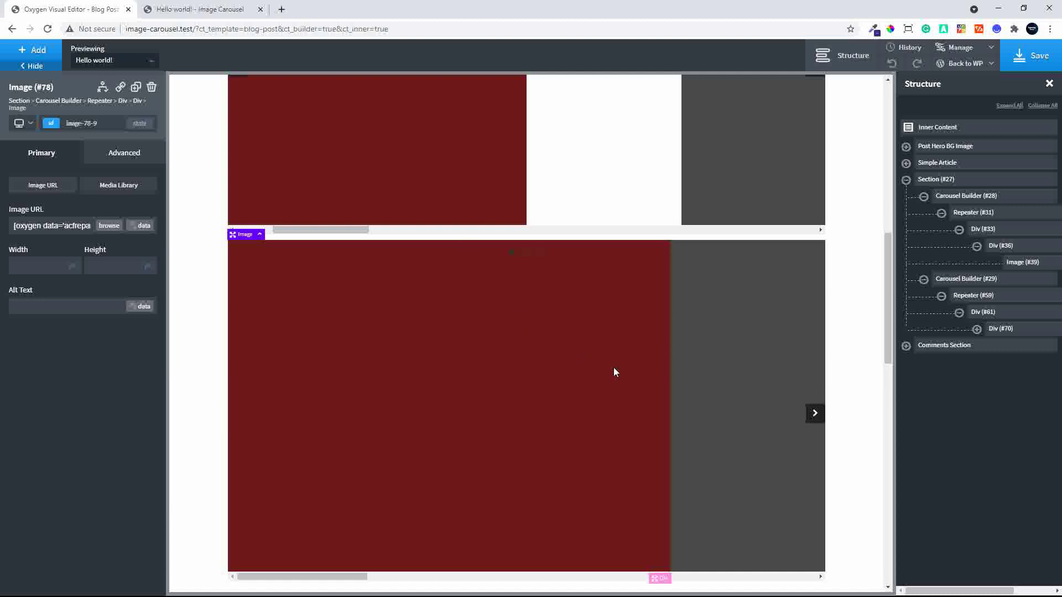
scroll(598, 385, "up", 1)
scroll(598, 385, "up", 5)
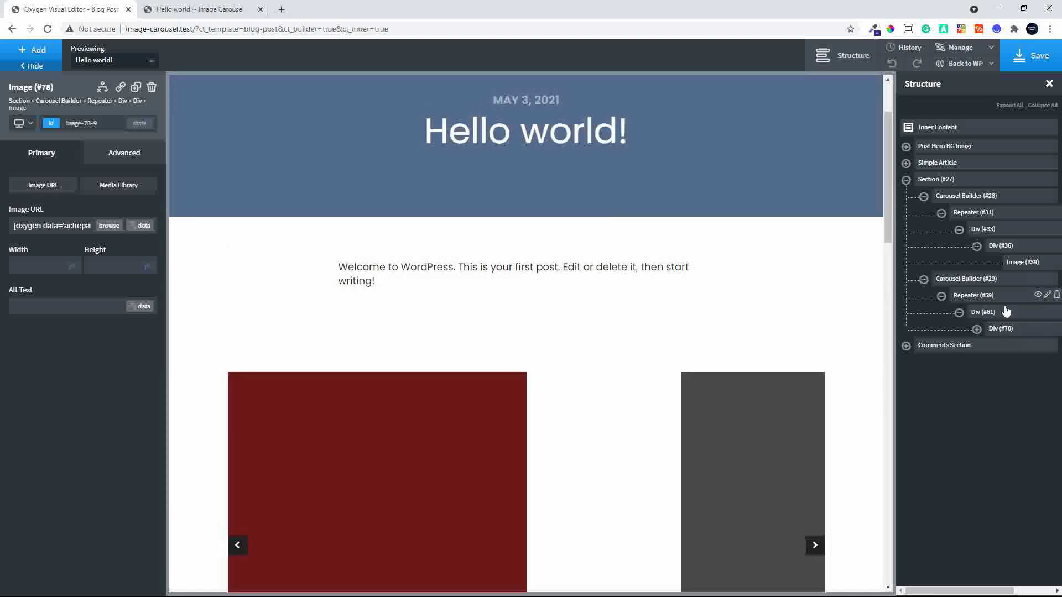
left_click(963, 285)
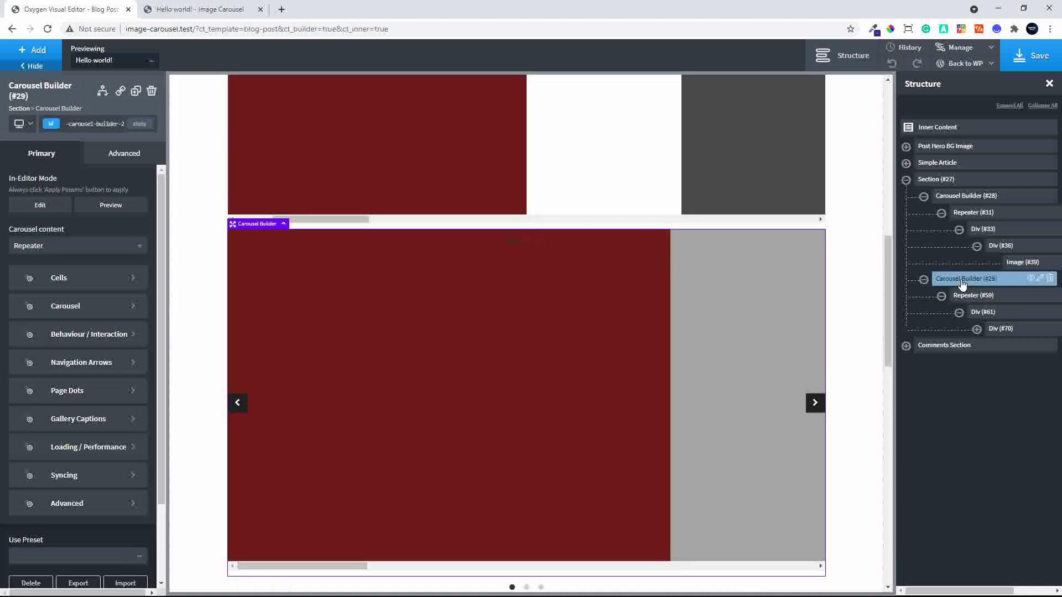
left_click(66, 284)
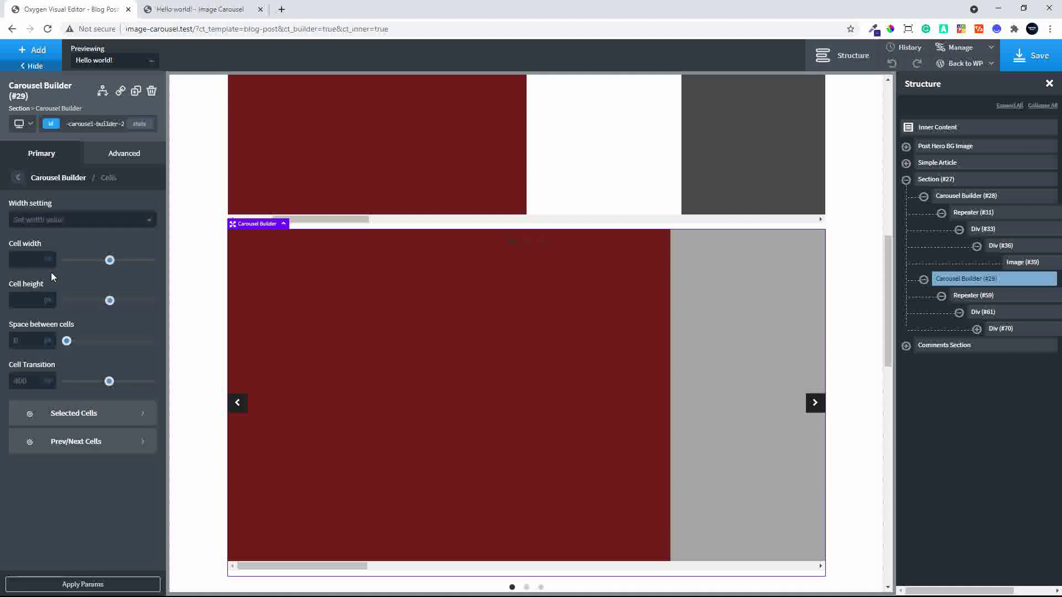
left_click(54, 221)
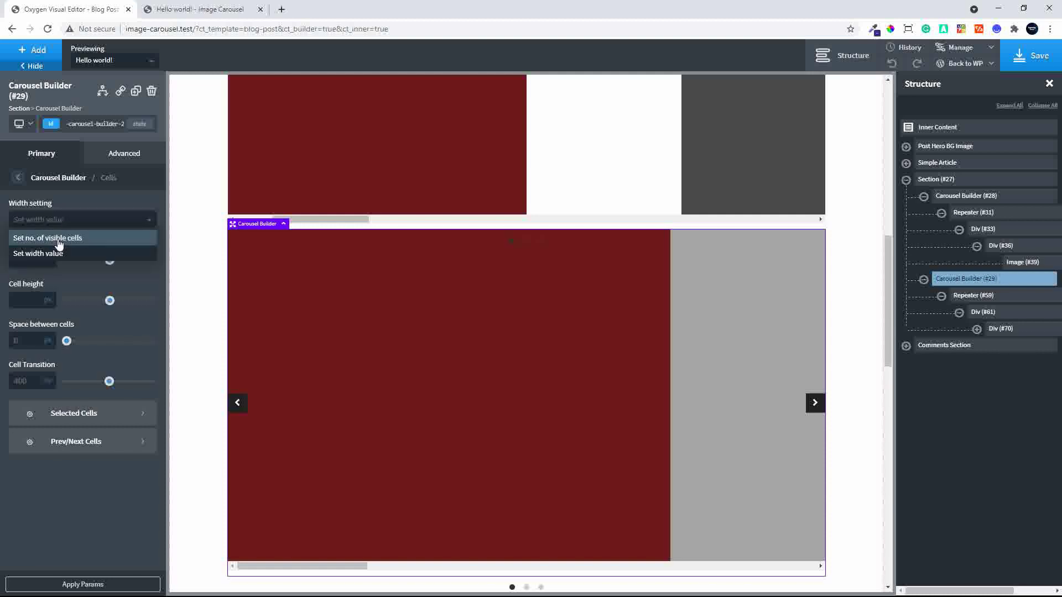
left_click(59, 243)
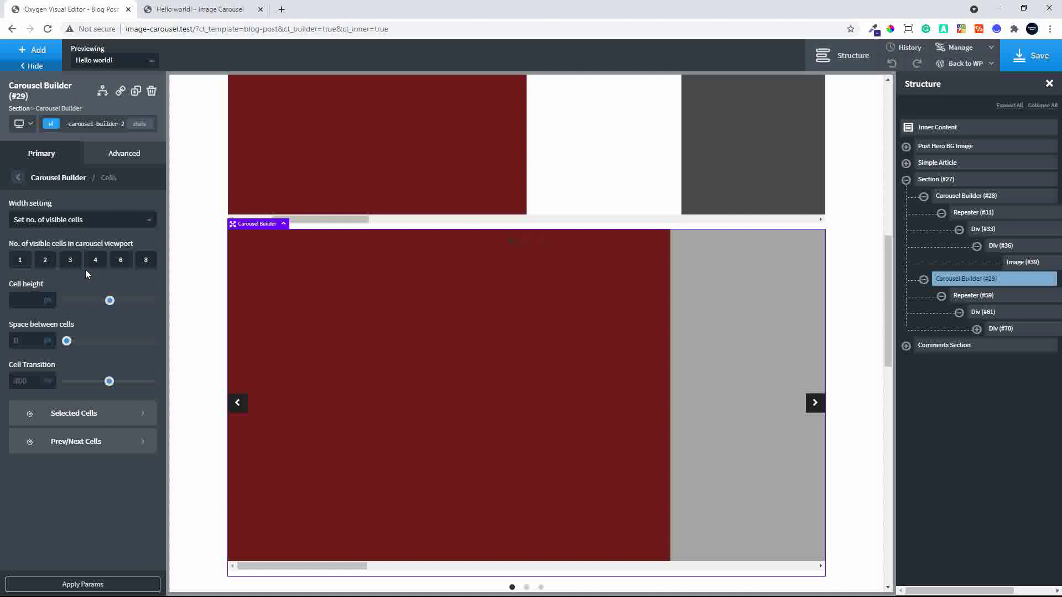
left_click(70, 261)
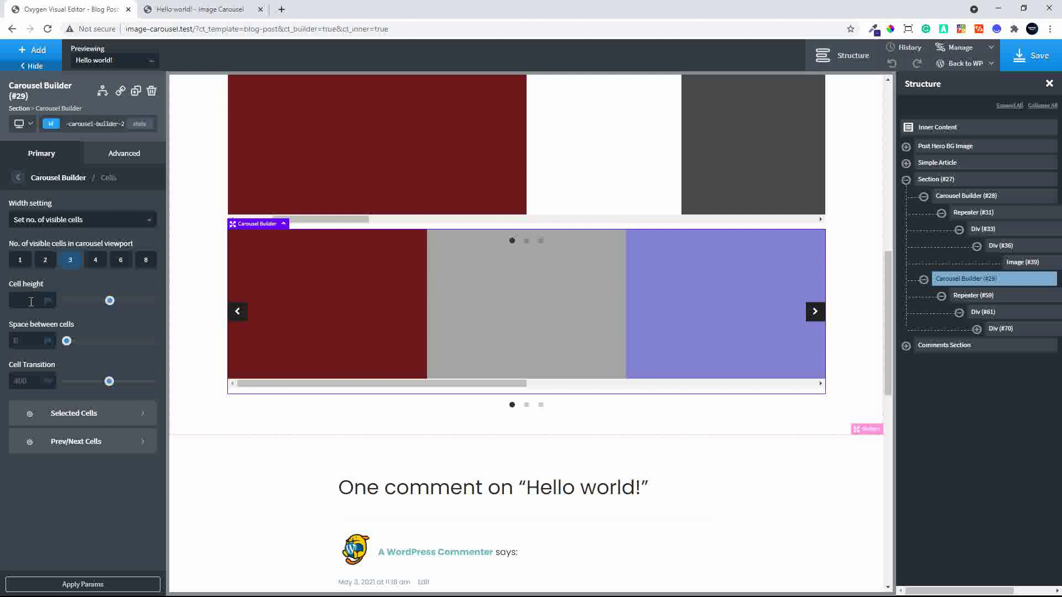
Step: Show 6 visible cells with 20 px space between cells
type("50")
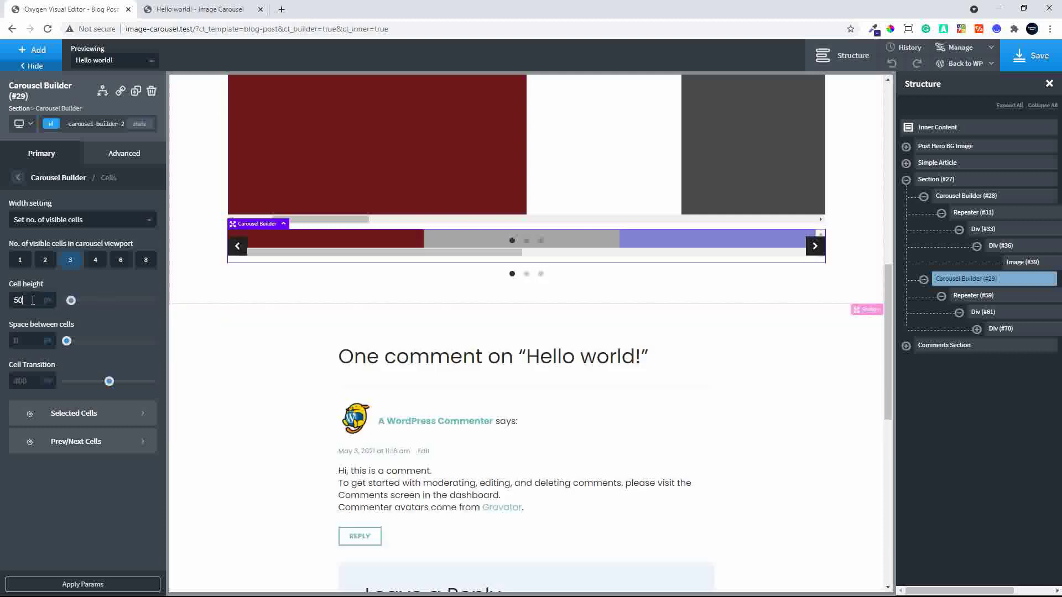
double_click(33, 301)
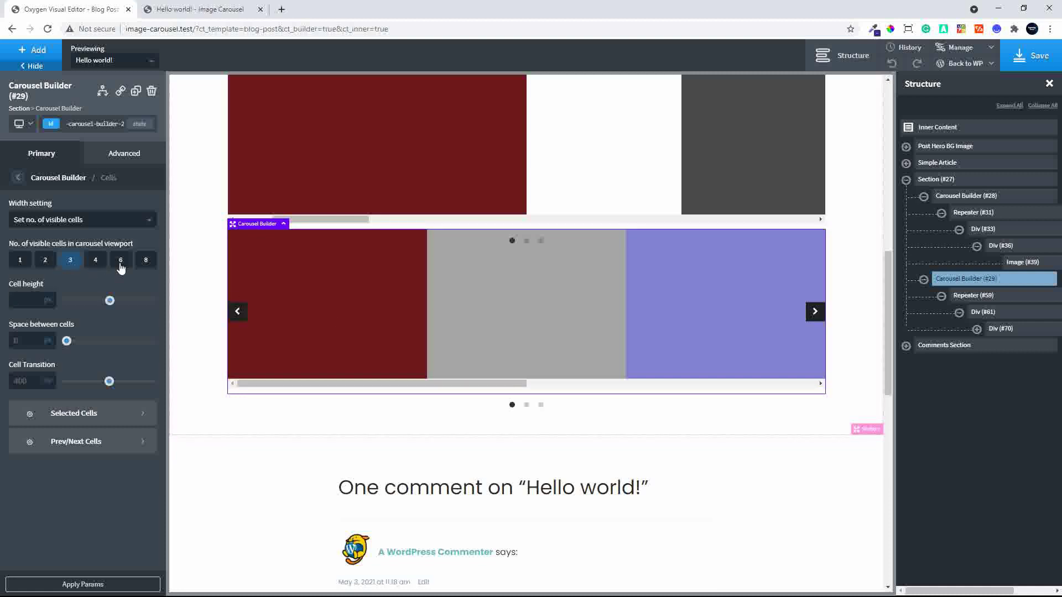
left_click(95, 267)
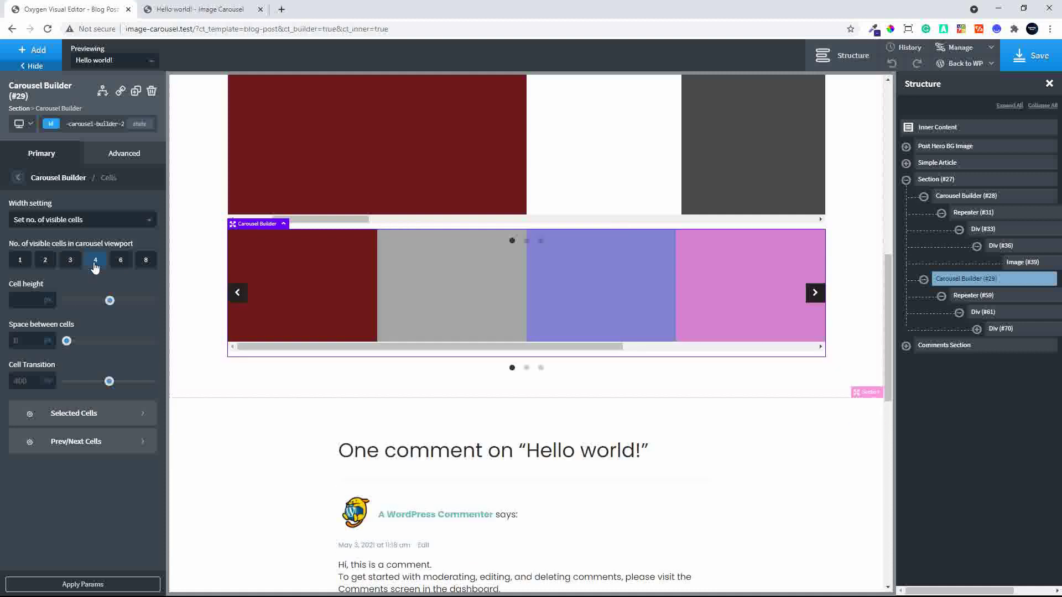
left_click(121, 267)
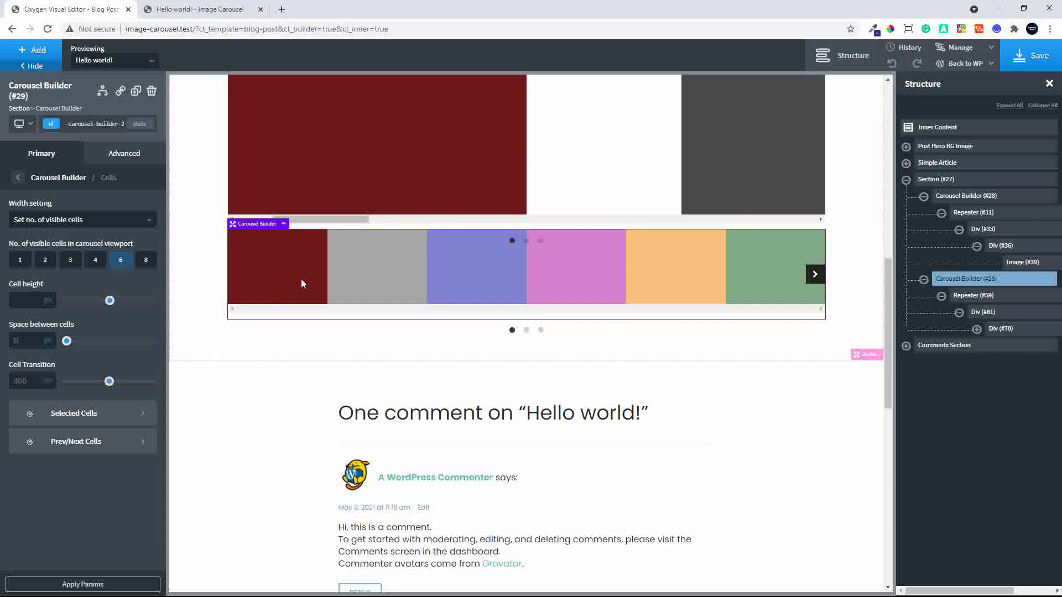
left_click(32, 343)
type("20")
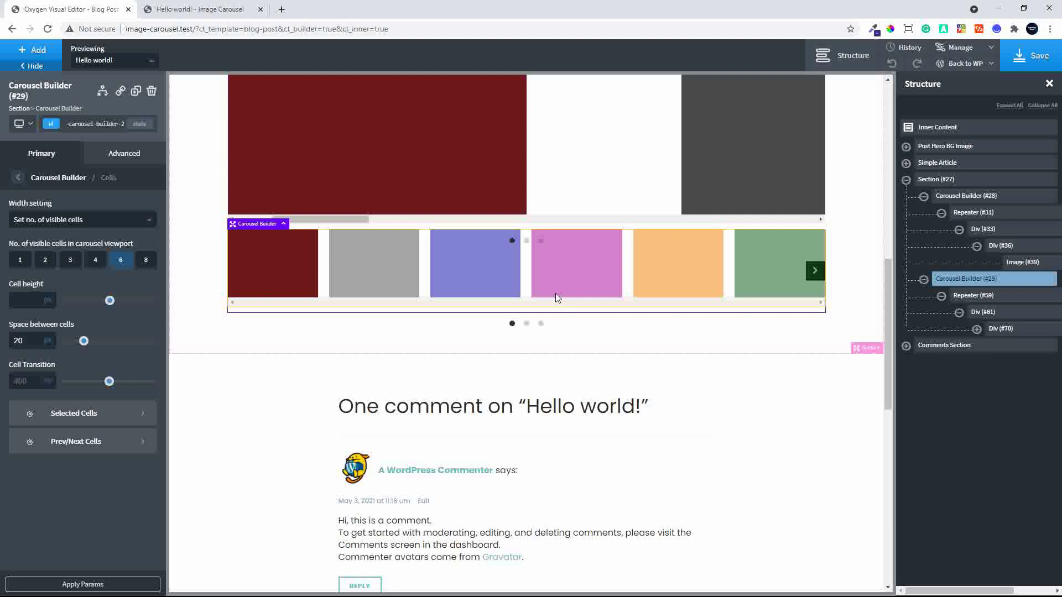
Step: Disable page dots on the main Carousel Builder #28
left_click(569, 183)
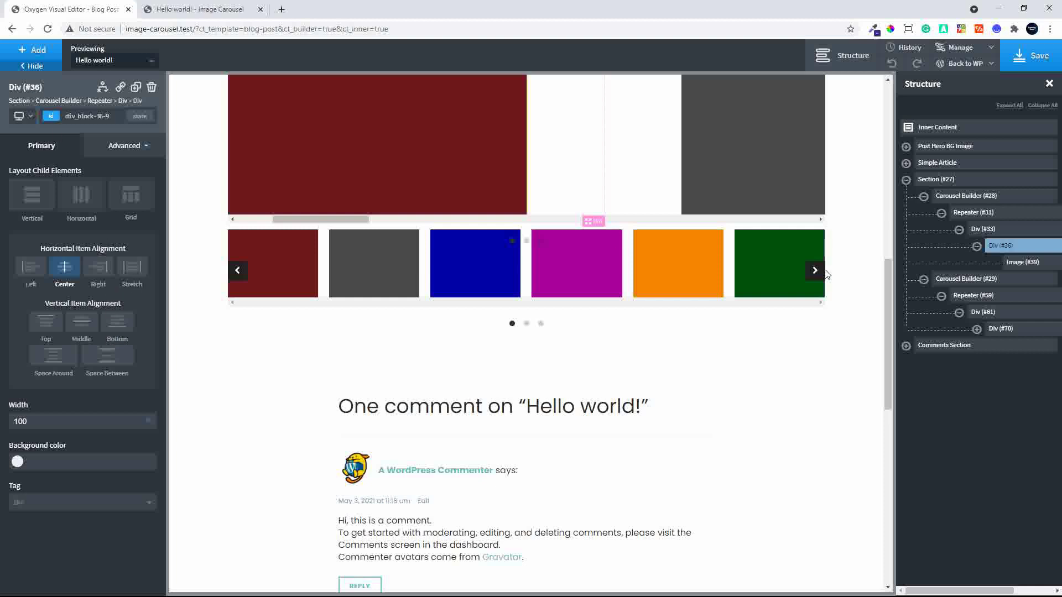
left_click(947, 196)
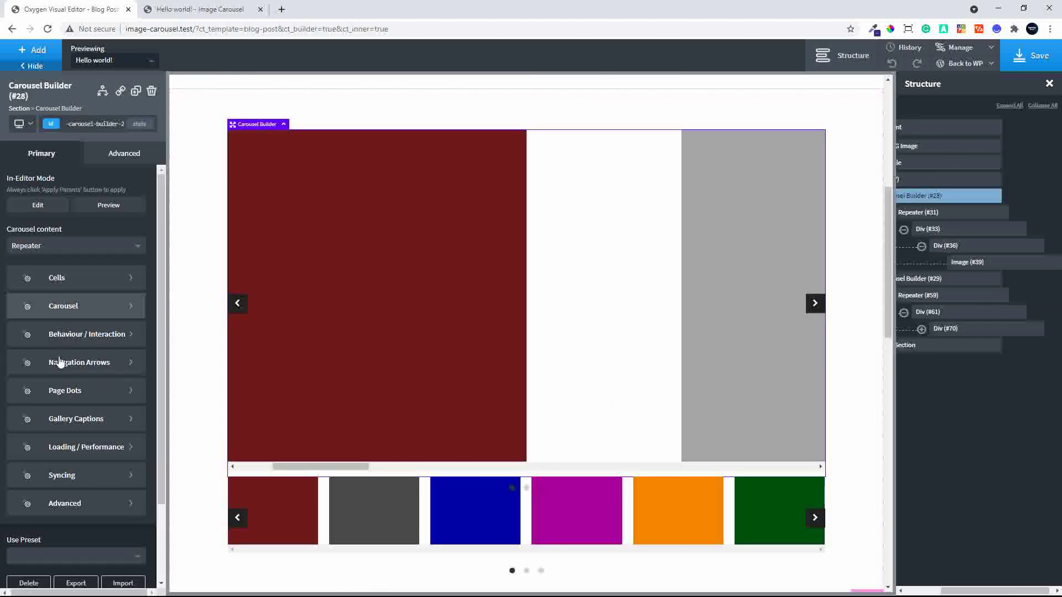
left_click(61, 389)
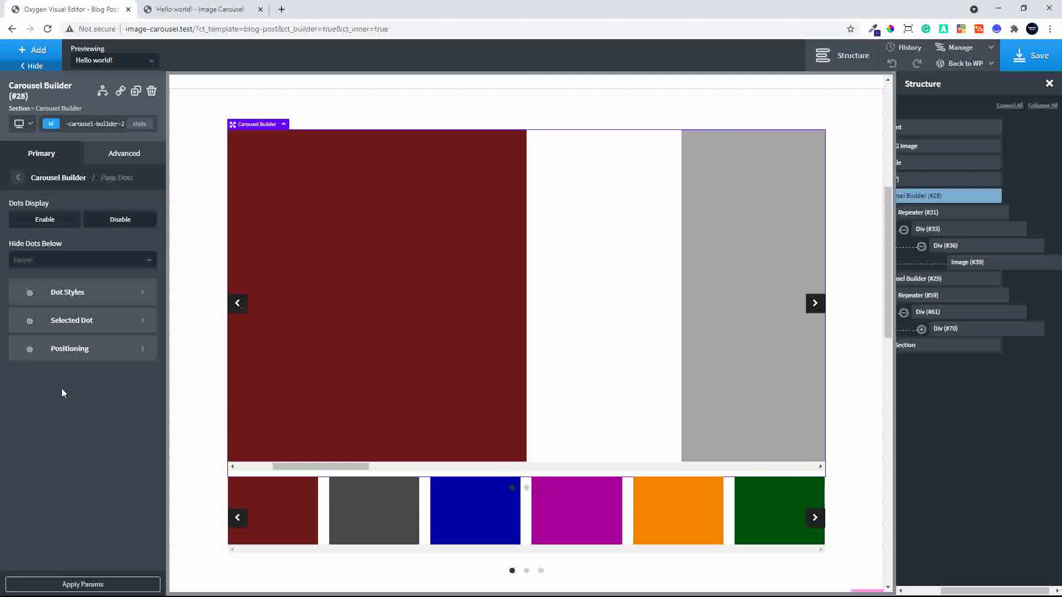
left_click(120, 220)
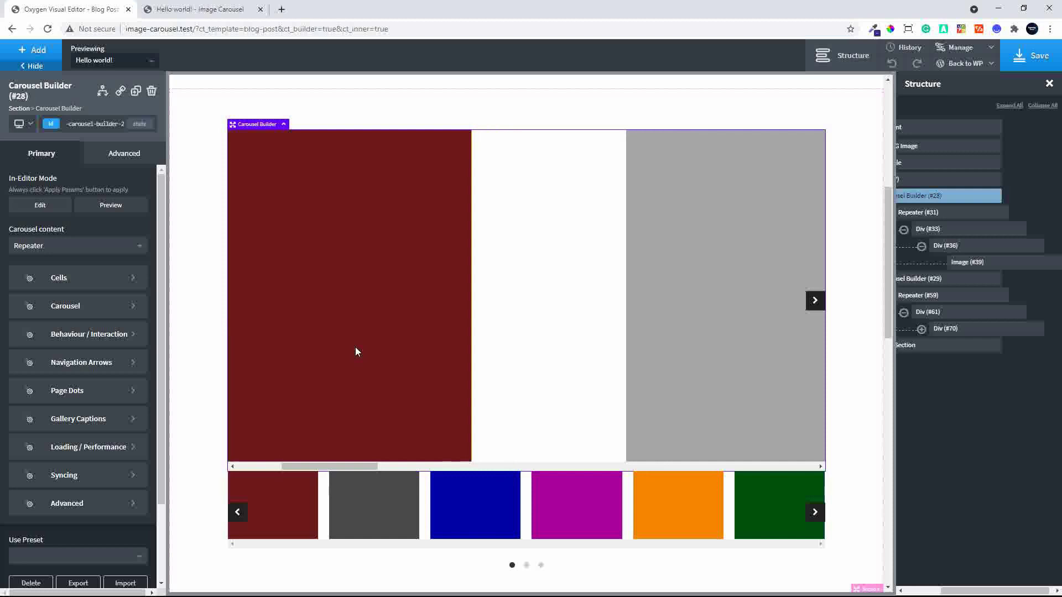
Step: Set the main carousel's navigation arrows to None and save the page
left_click(120, 365)
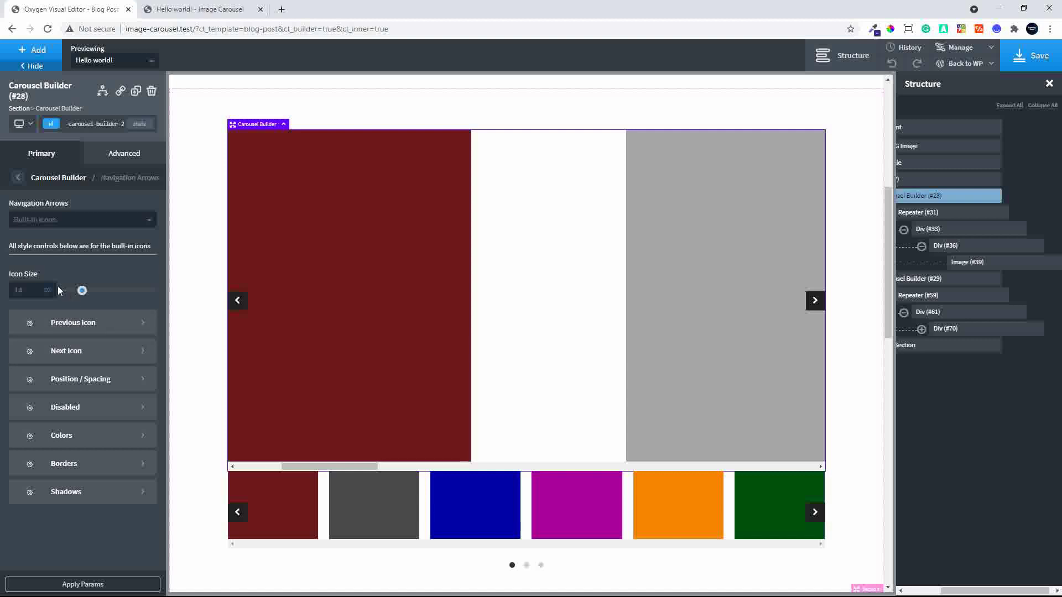
left_click(57, 224)
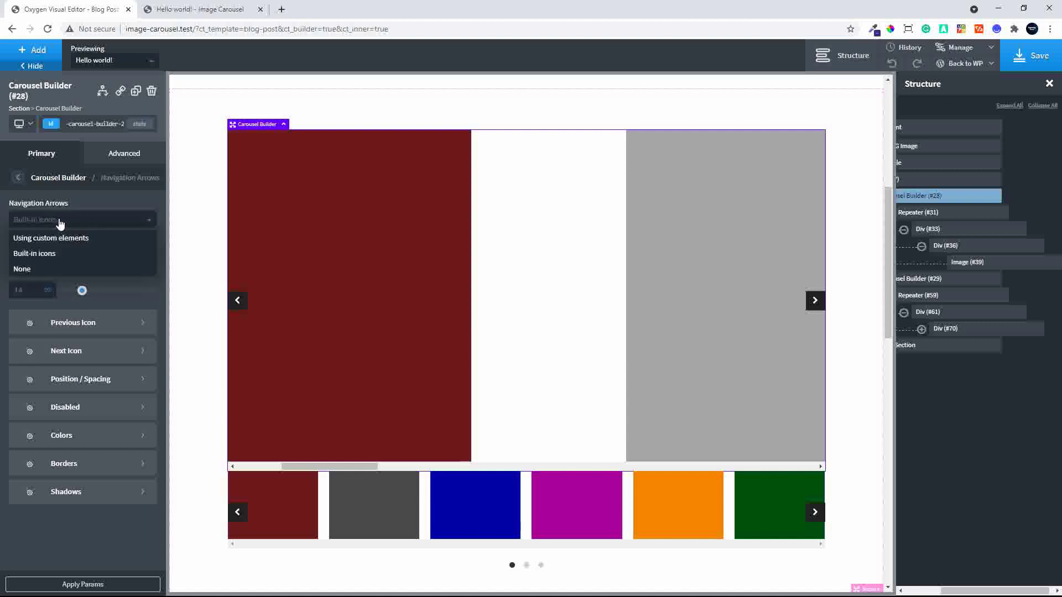
left_click(23, 269)
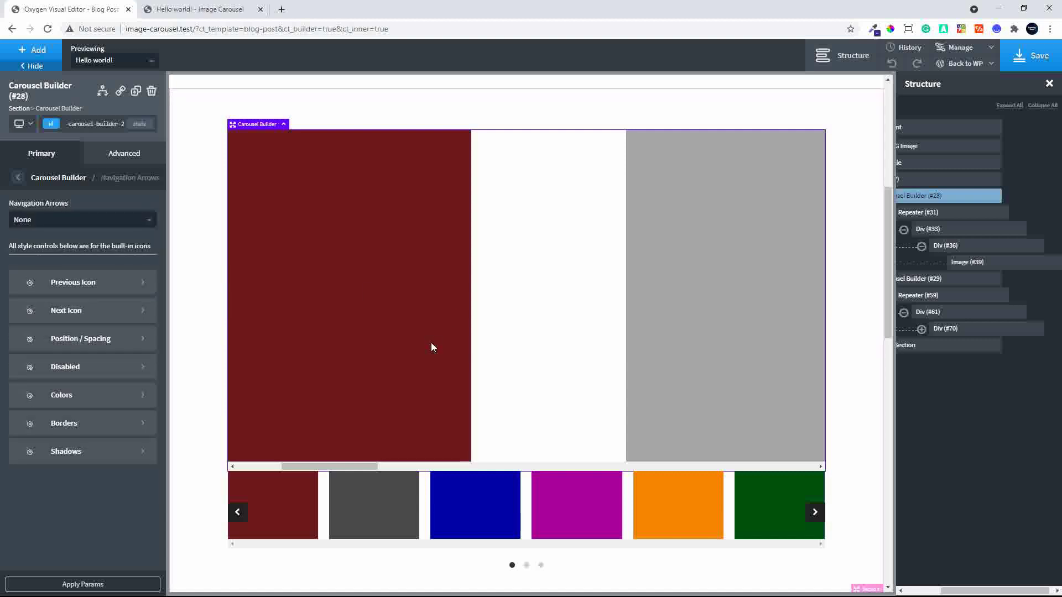
left_click(1037, 59)
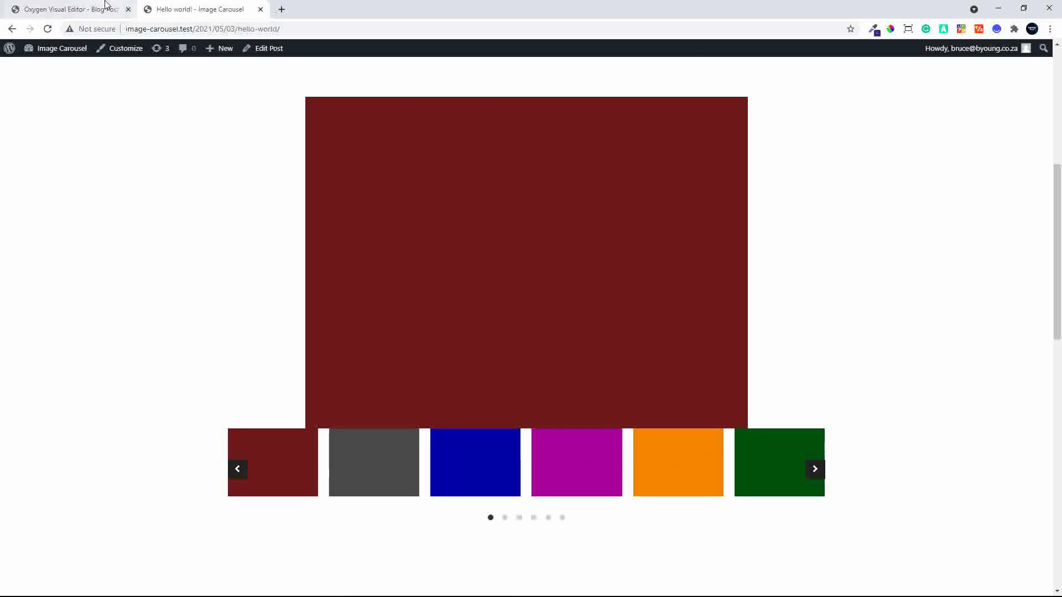
left_click(88, 10)
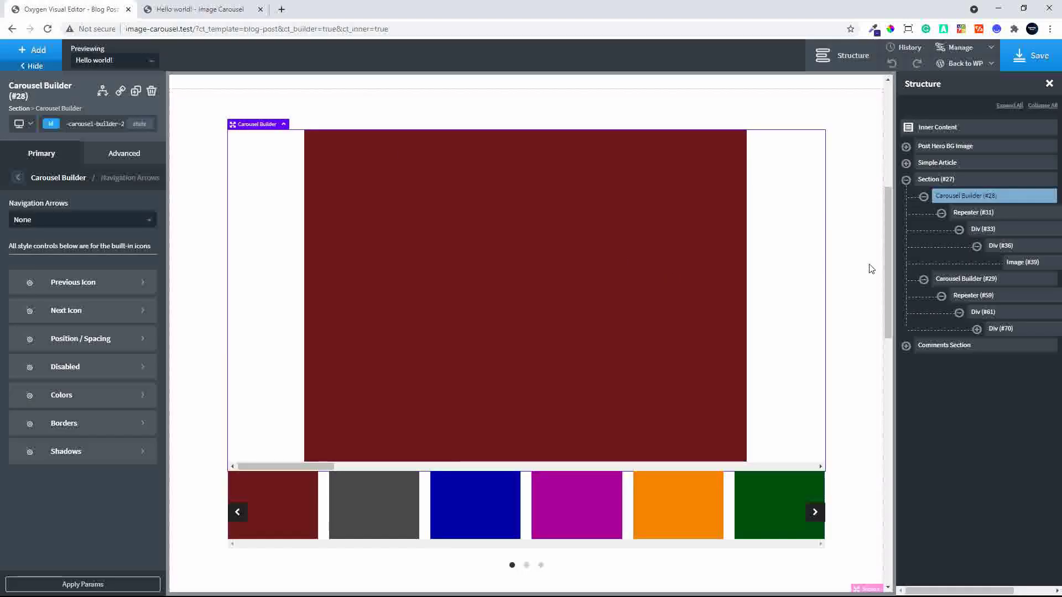
Step: Copy the sync selector from carousel #29, set carousel #28's ID to main-carousel-builder, and save
left_click(963, 282)
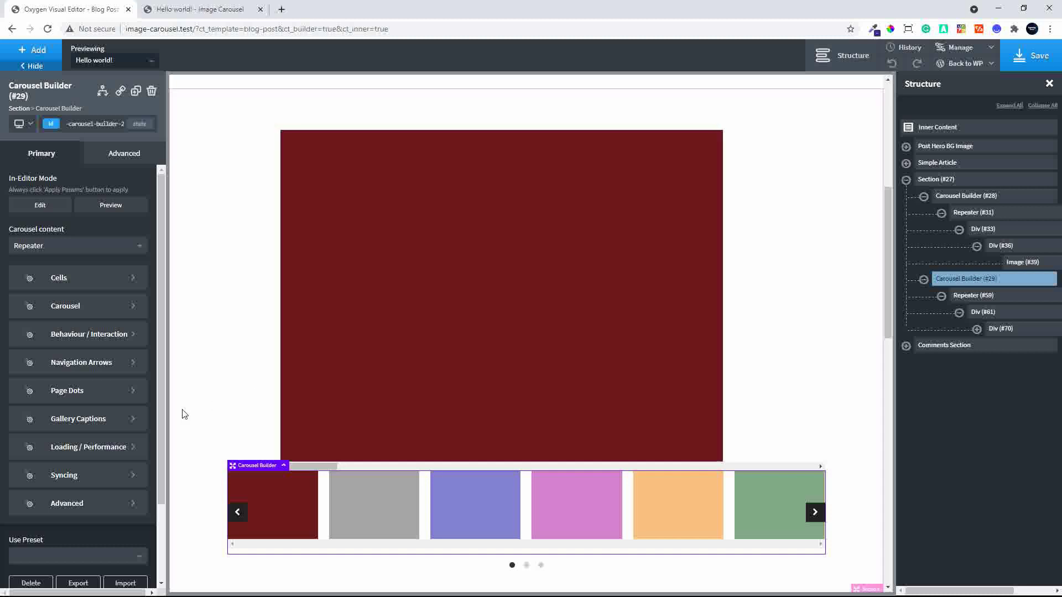
left_click(63, 477)
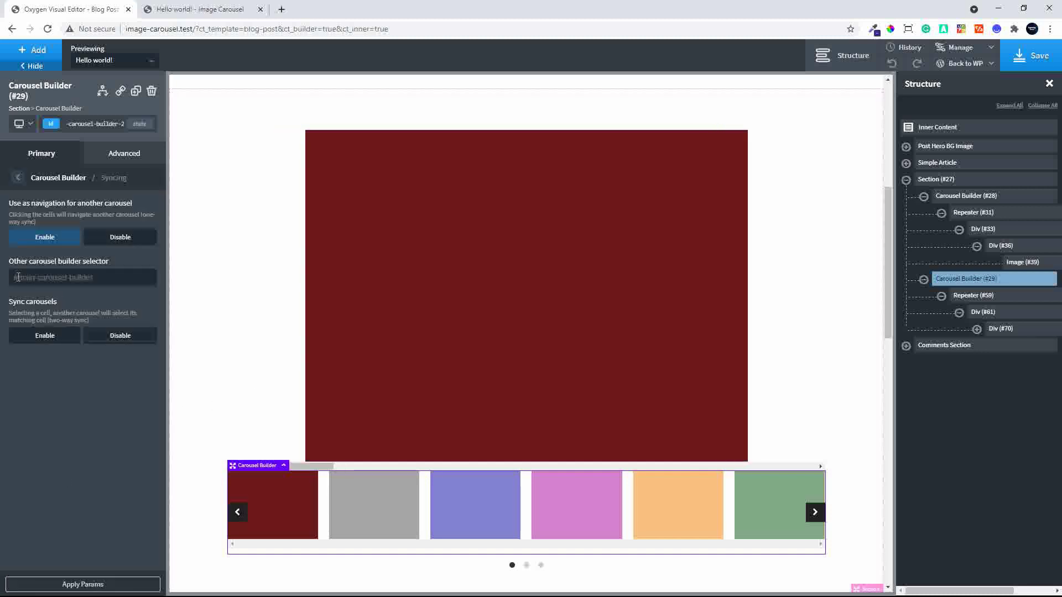
left_click_drag(18, 277, 104, 285)
left_click(965, 196)
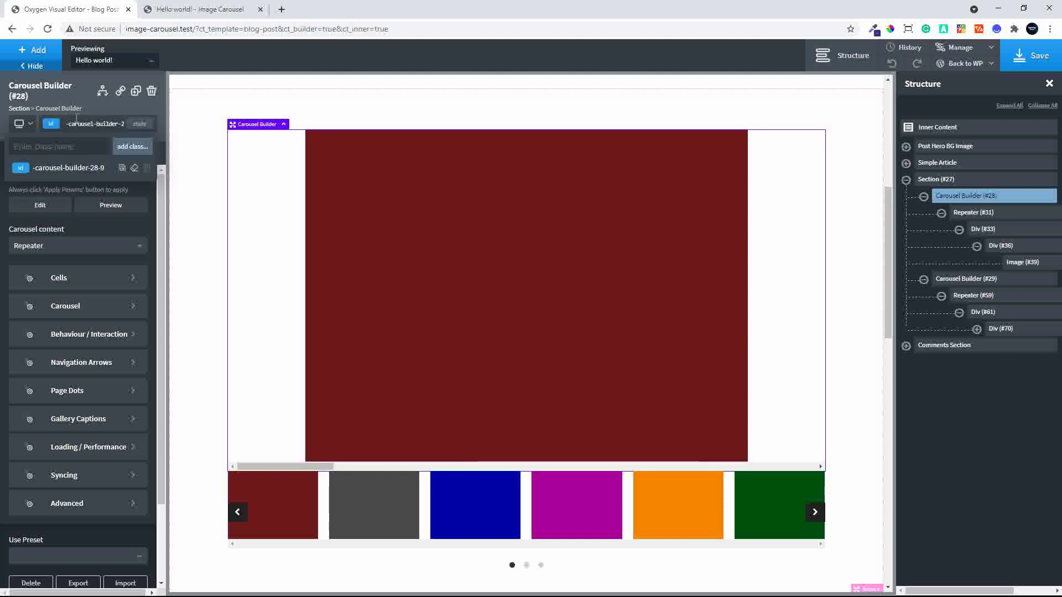
key("BackSpace")
key("BackSpace")
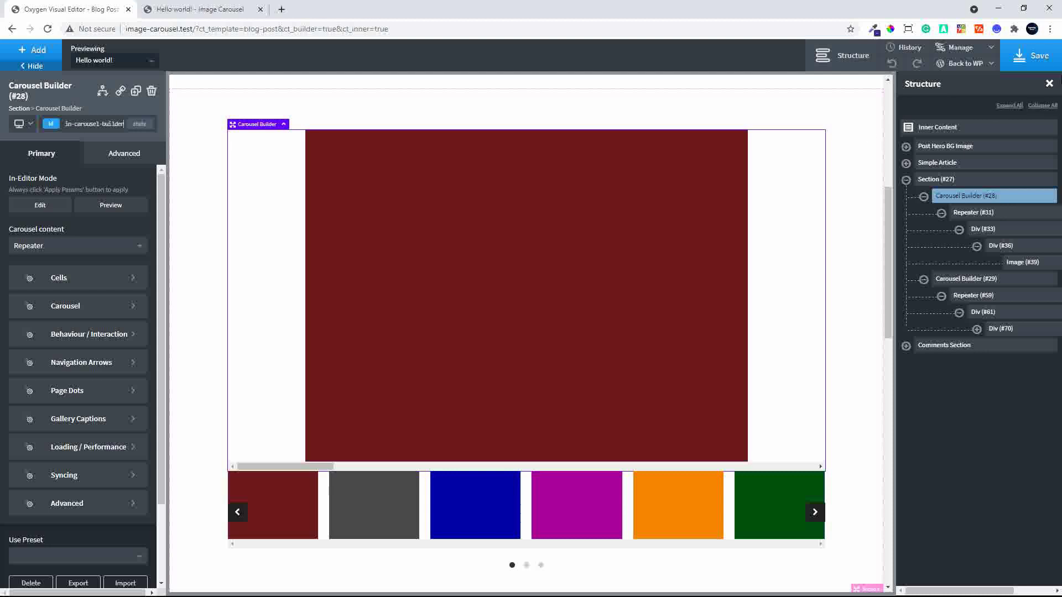
left_click(1031, 55)
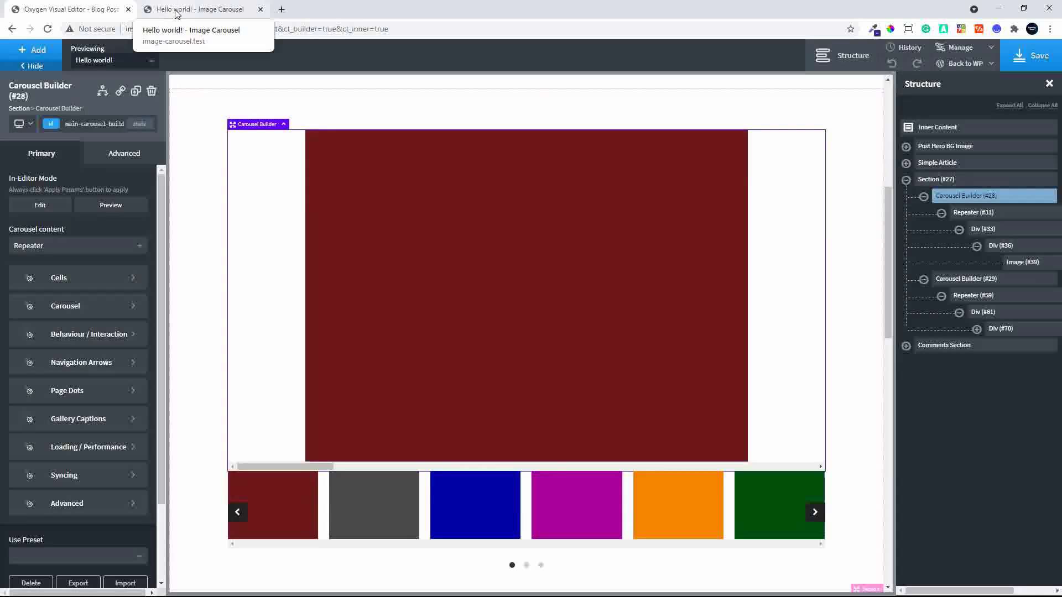
Step: Reload the post, test blue, magenta, green, red and grey thumbnails, then return to the editor
left_click(176, 11)
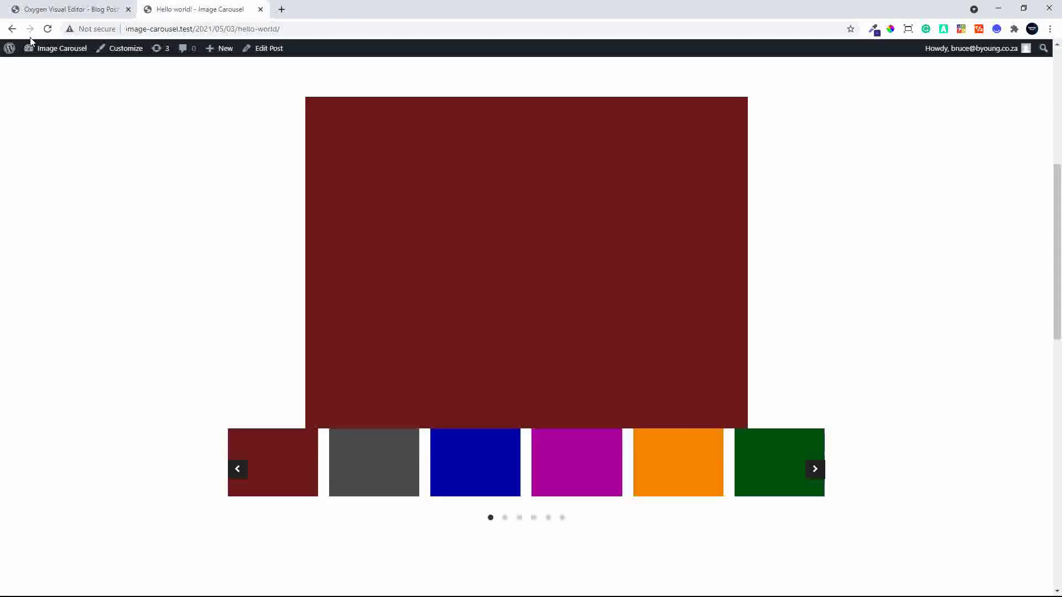
left_click(46, 30)
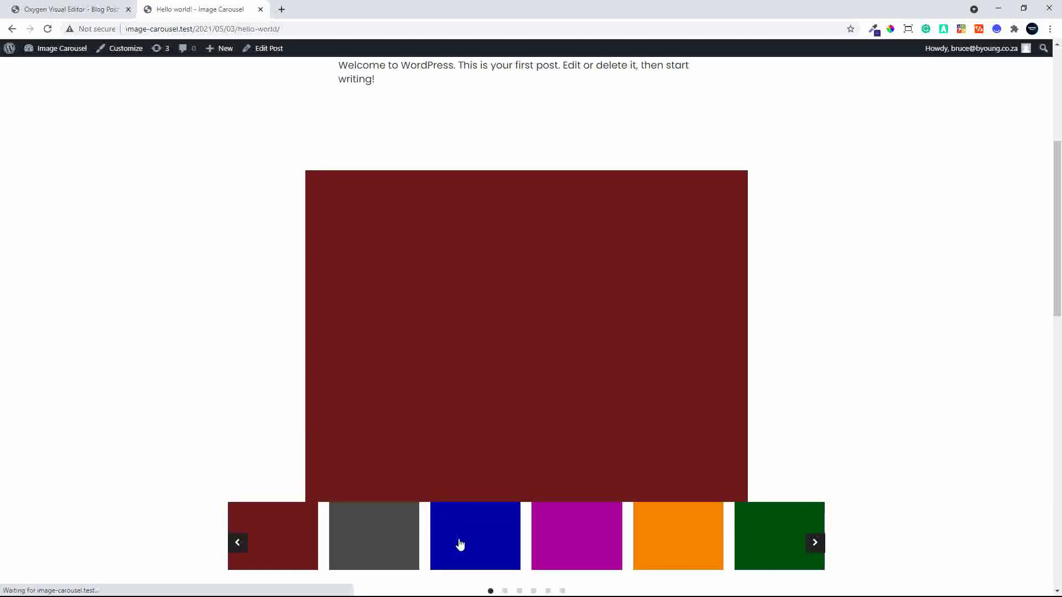
left_click(460, 542)
left_click(585, 559)
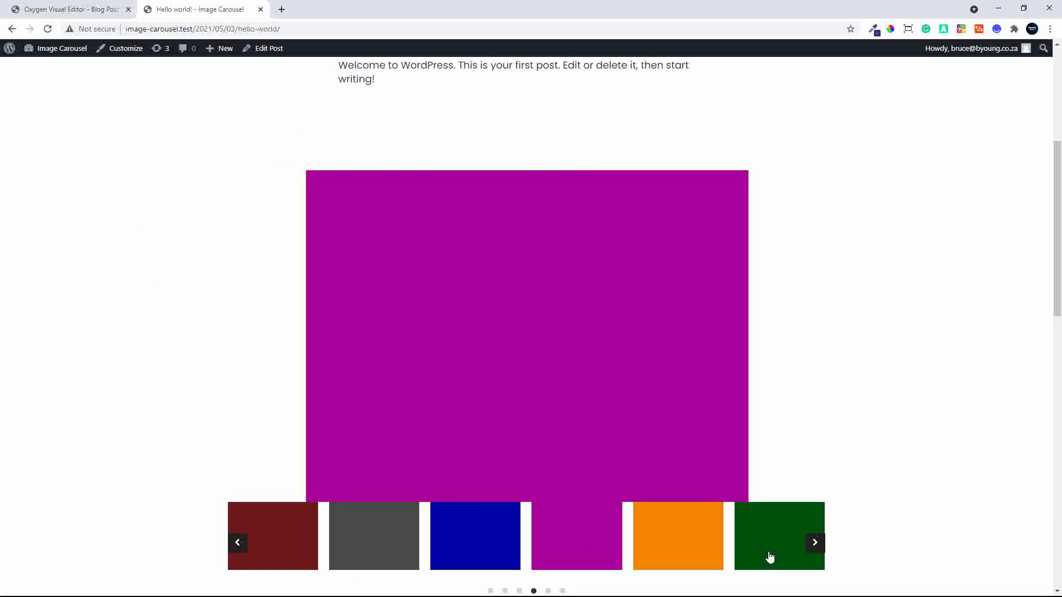
left_click(763, 557)
left_click(291, 539)
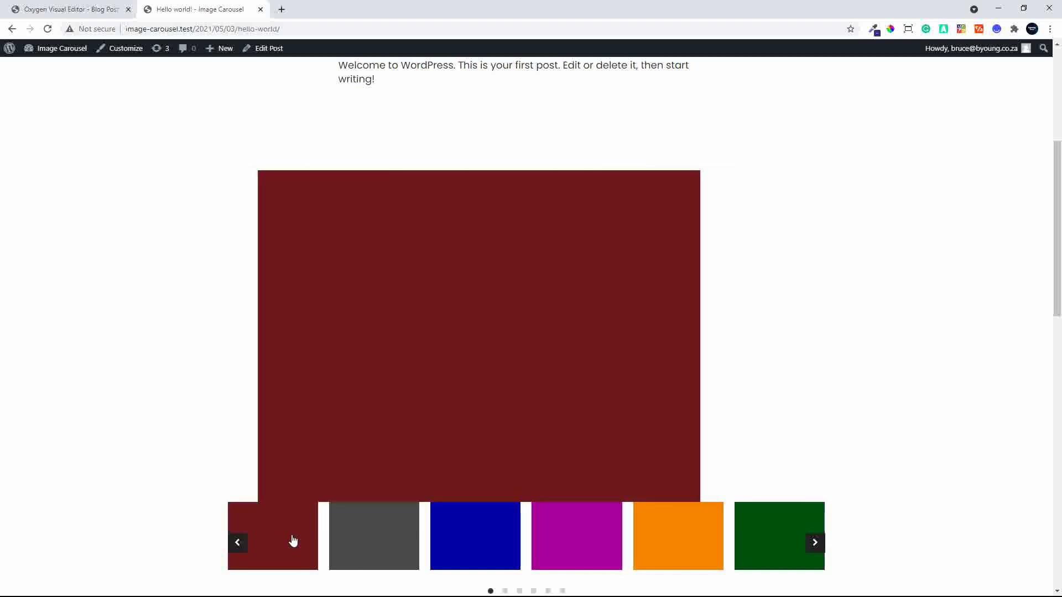
left_click(578, 498)
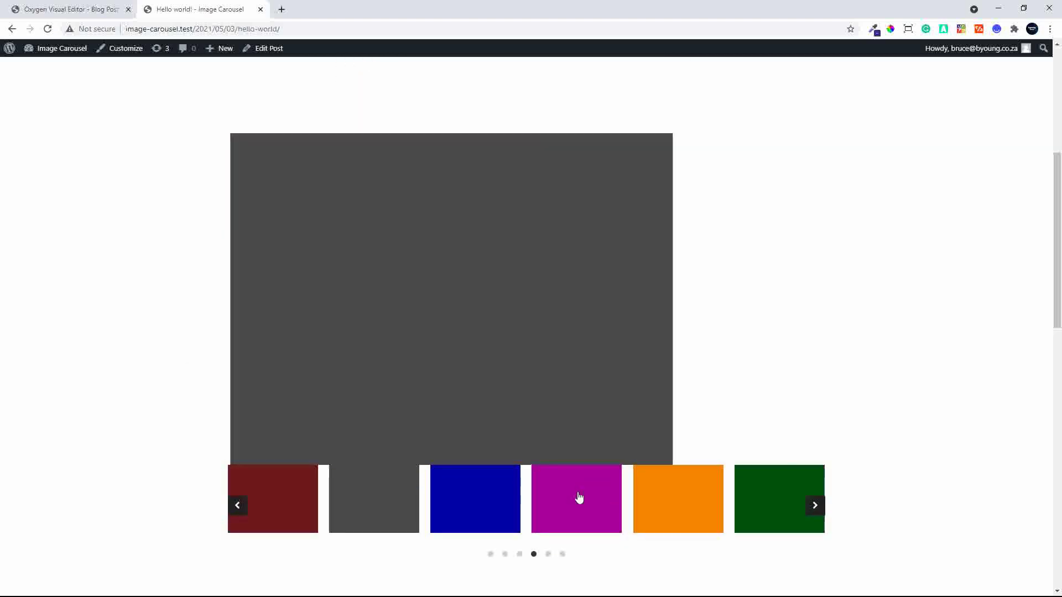
left_click(305, 504)
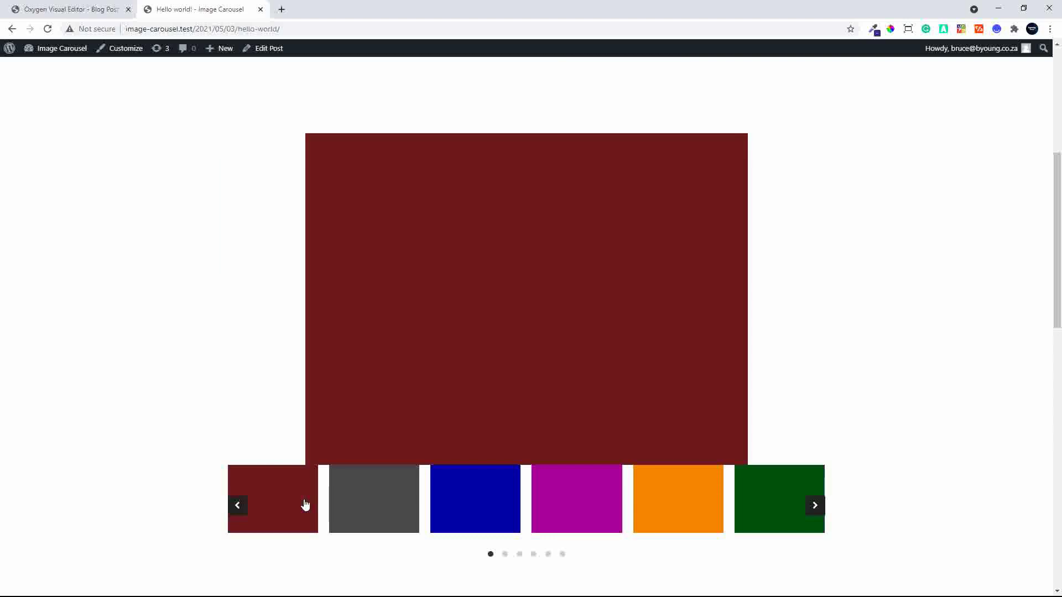
left_click(64, 10)
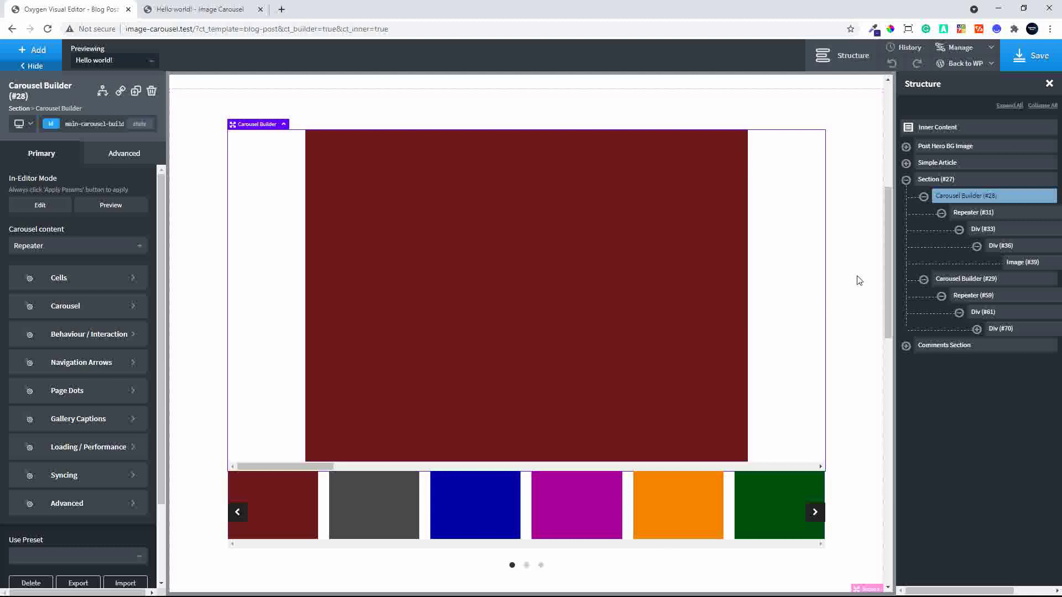
Step: Give Div #33, the main carousel's cell wrapper, a black #000000 background and save
left_click(987, 232)
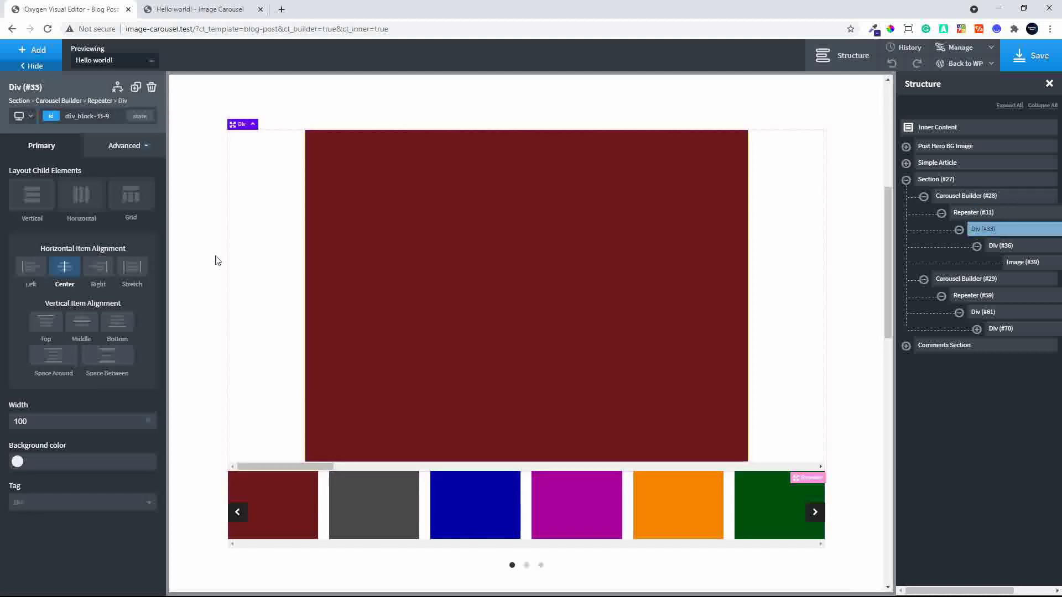
left_click(16, 461)
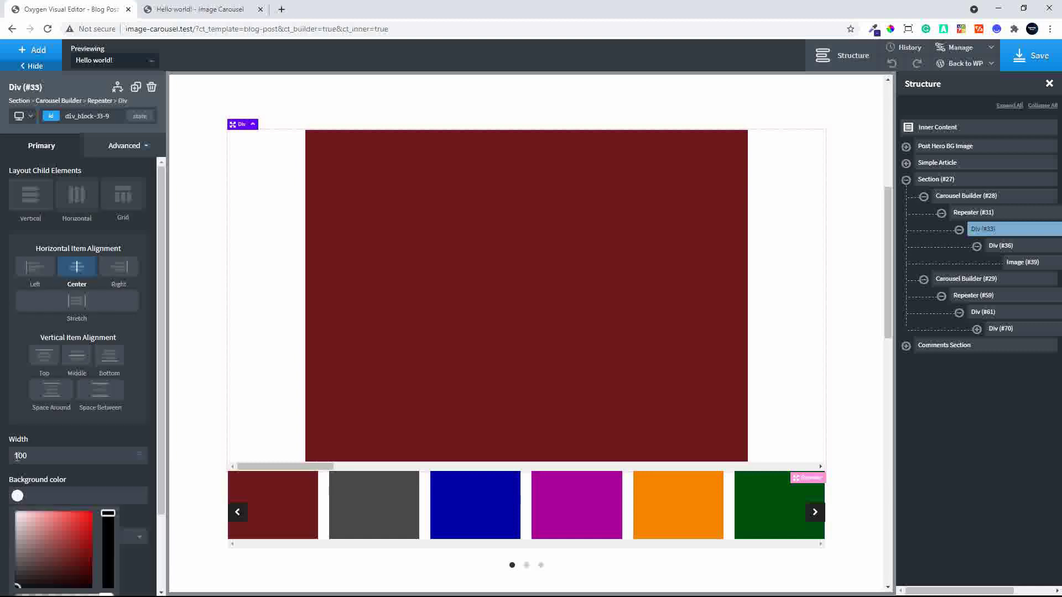
scroll(83, 498, "down", 1)
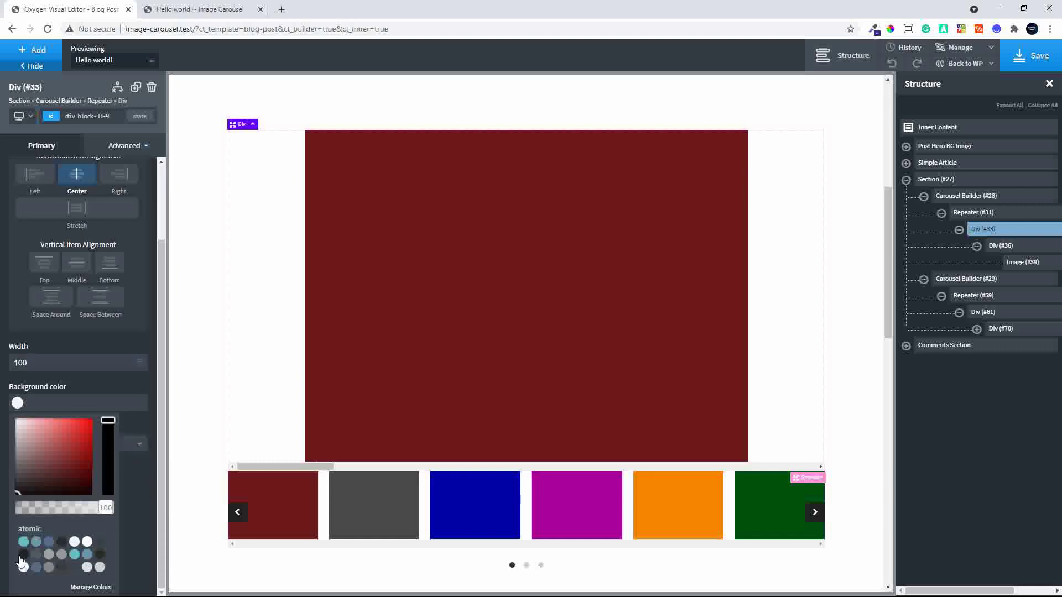
left_click(23, 555)
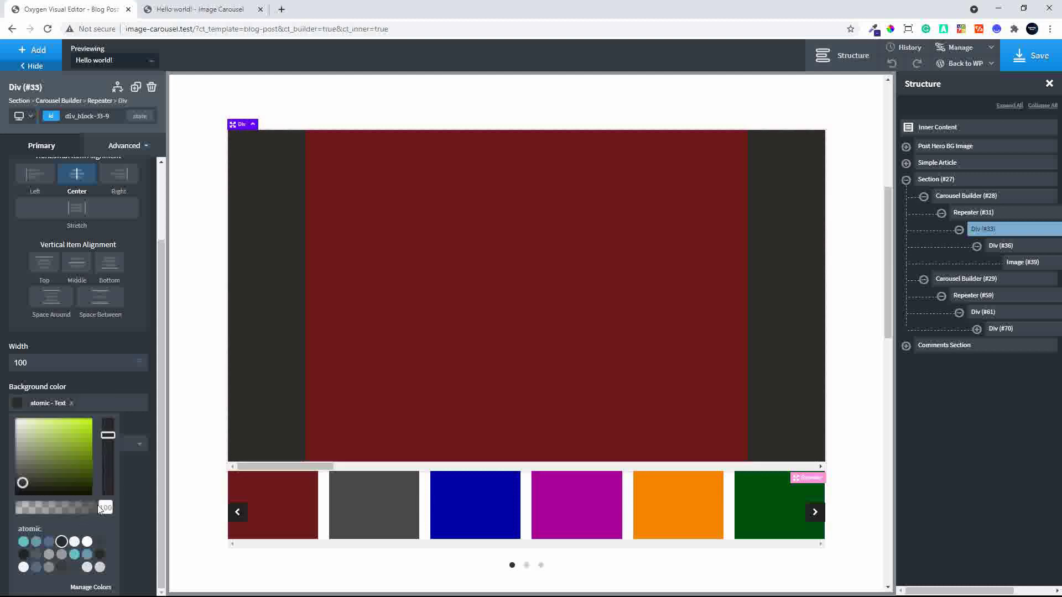
left_click_drag(27, 487, 15, 498)
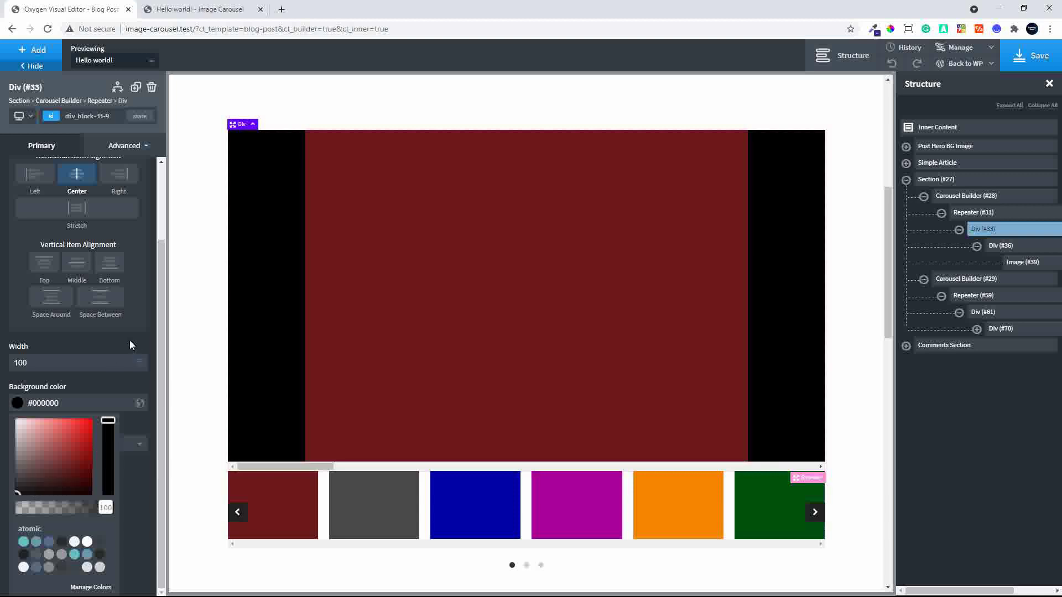
left_click(1033, 57)
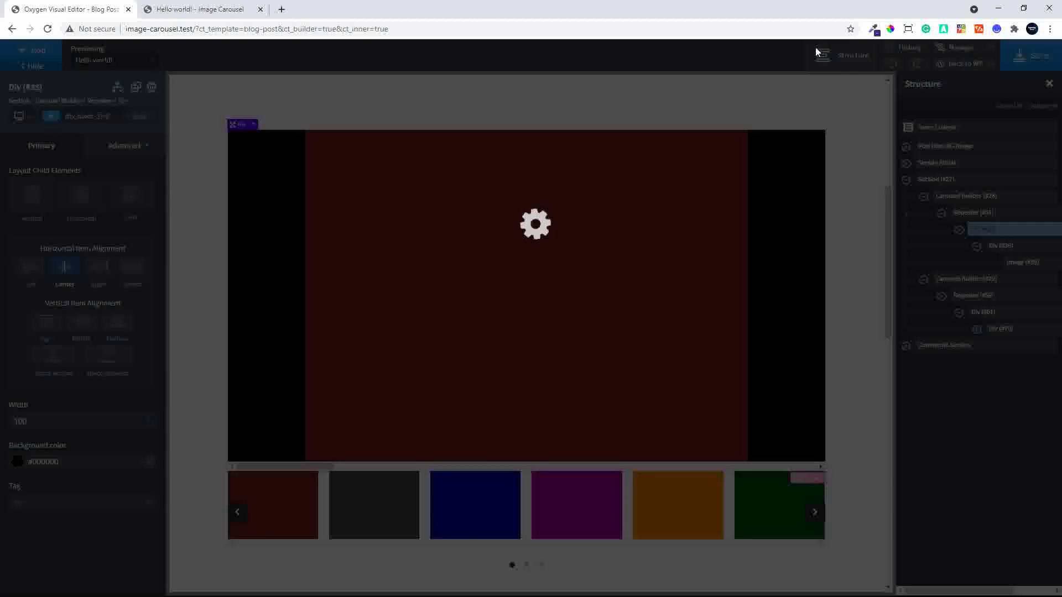
left_click(230, 6)
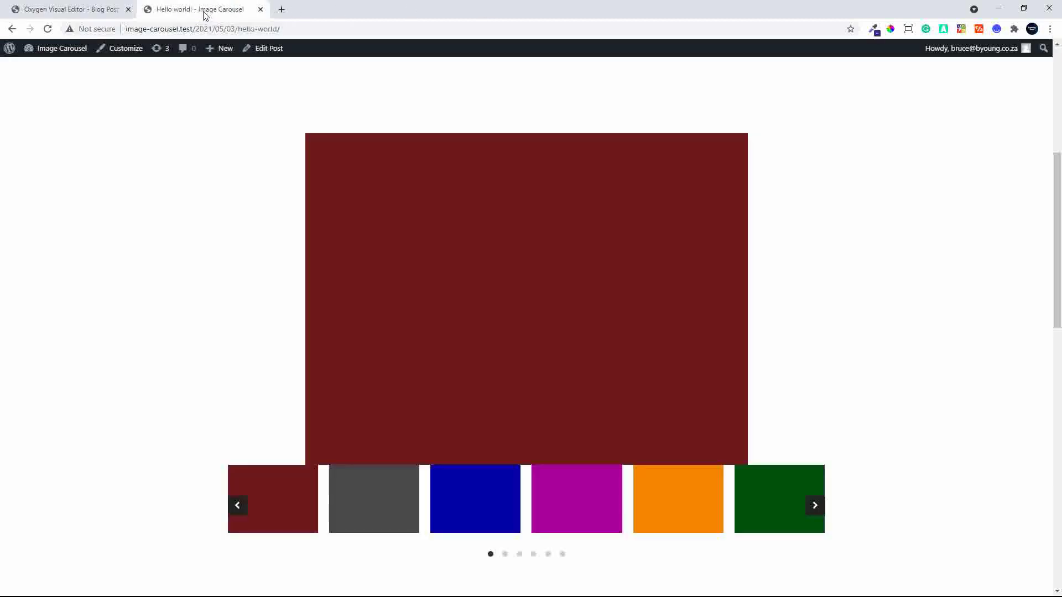
Step: Reload the live post and check the black-framed main slides via the grey, magenta, green and dark red thumbnails
left_click(48, 29)
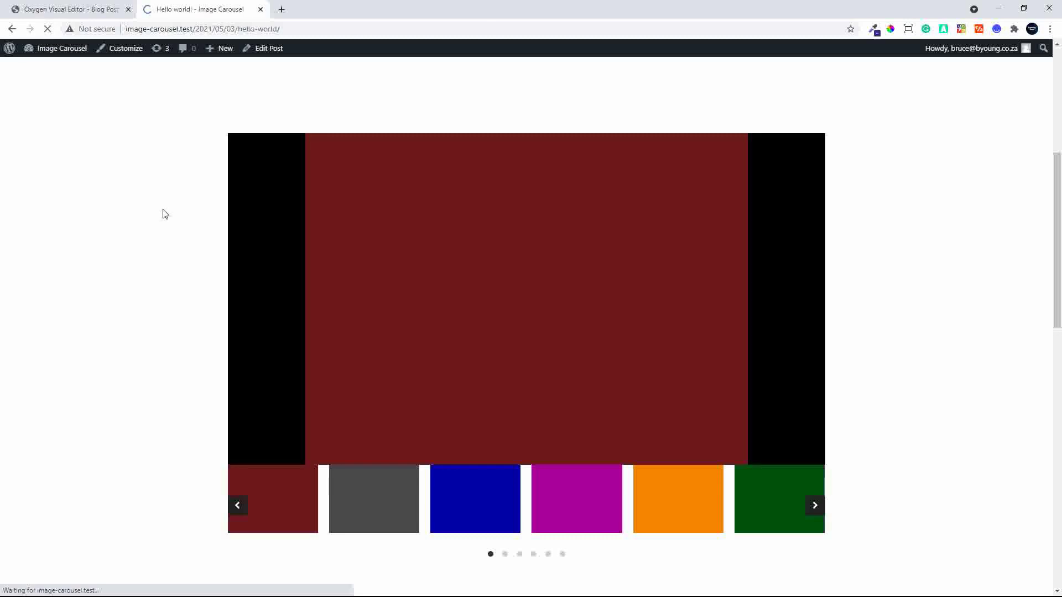
scroll(390, 506, "down", 3)
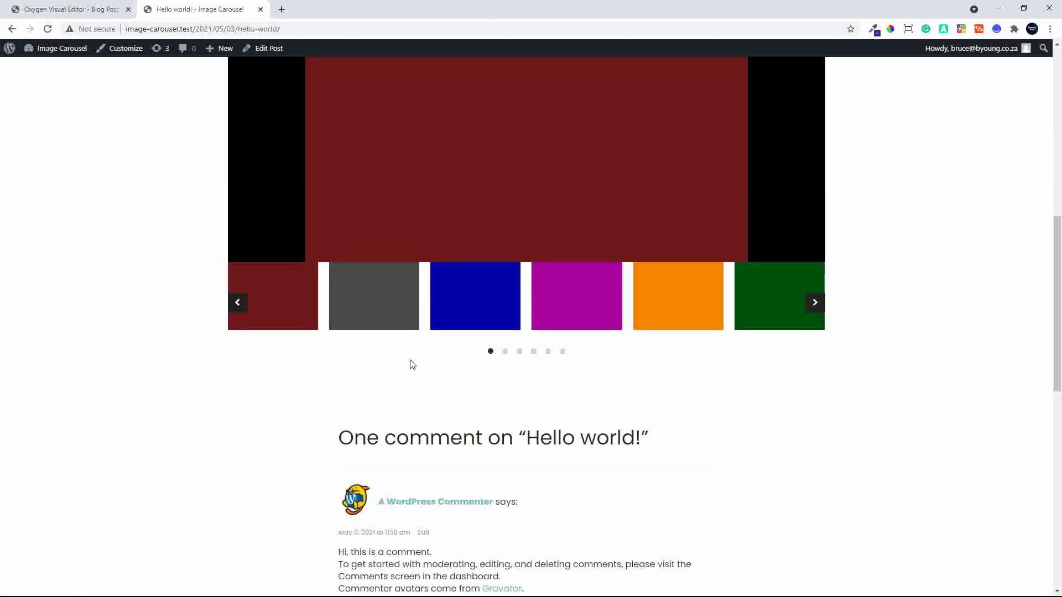
left_click(382, 451)
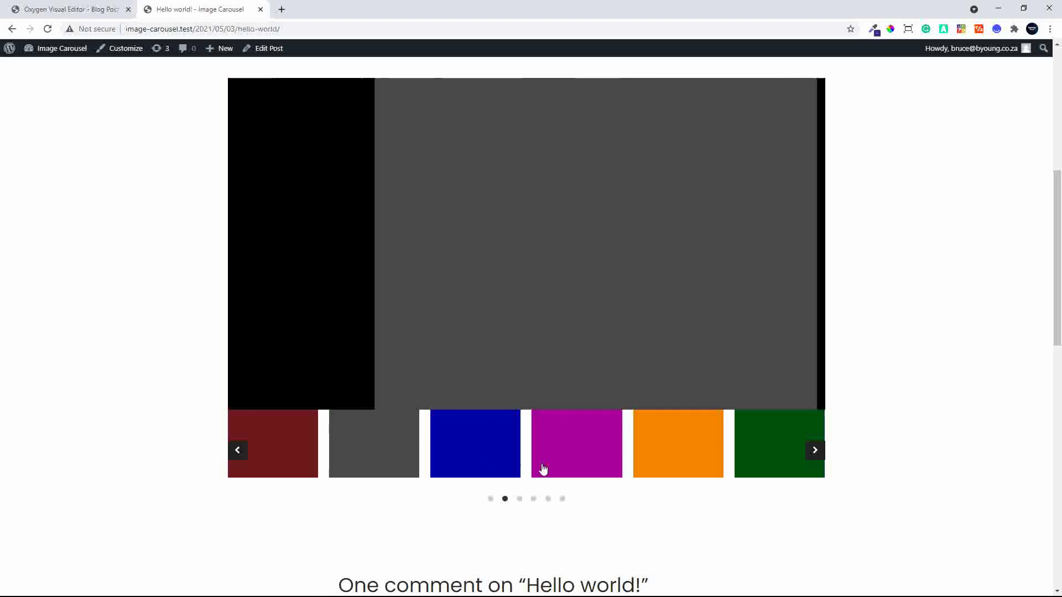
left_click(544, 469)
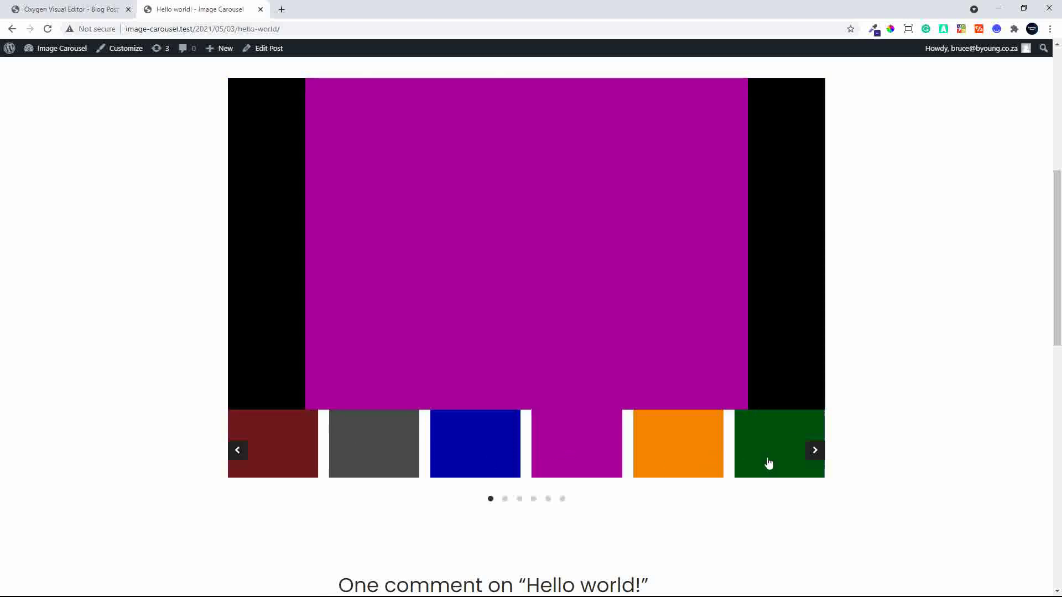
left_click(770, 463)
left_click(294, 446)
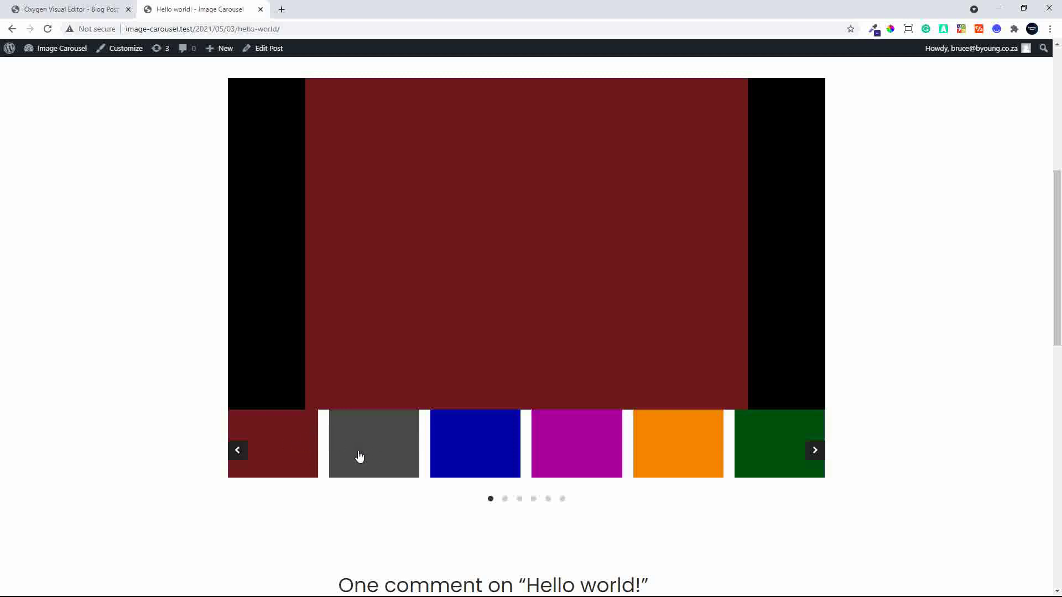
scroll(510, 300, "up", 3)
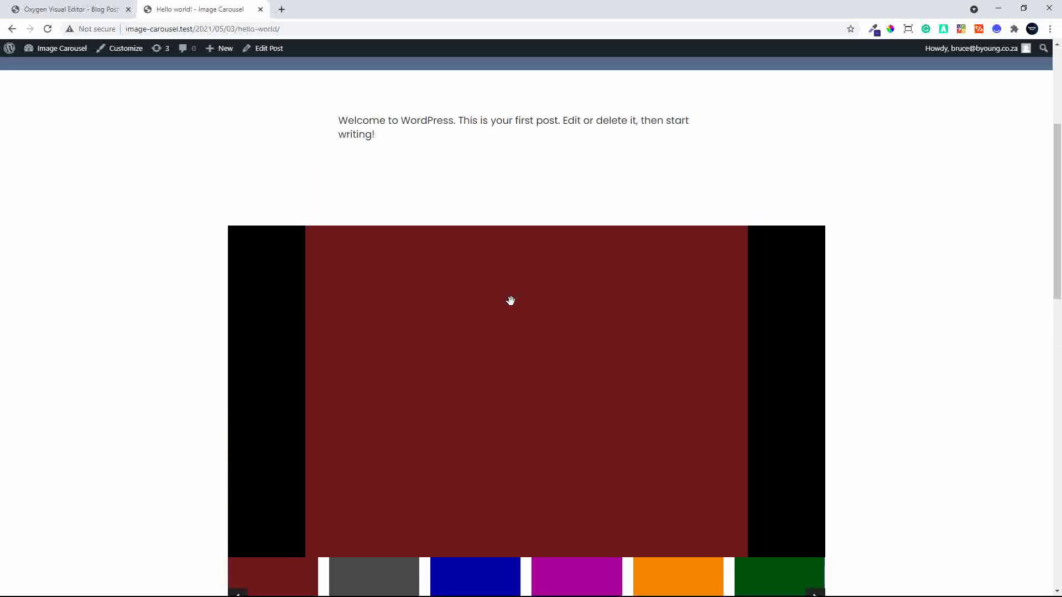
scroll(511, 300, "down", 1)
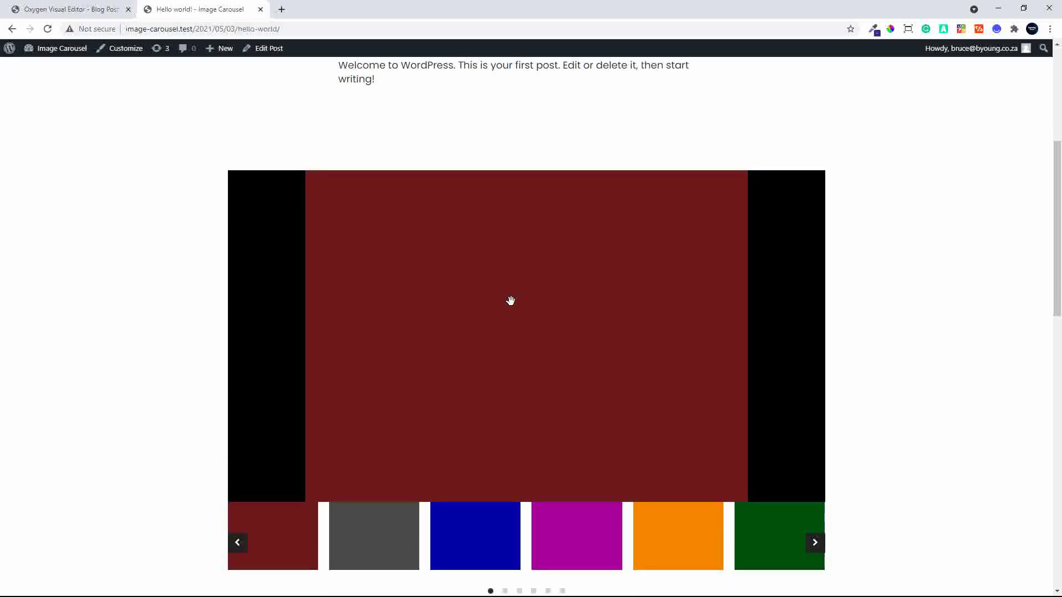